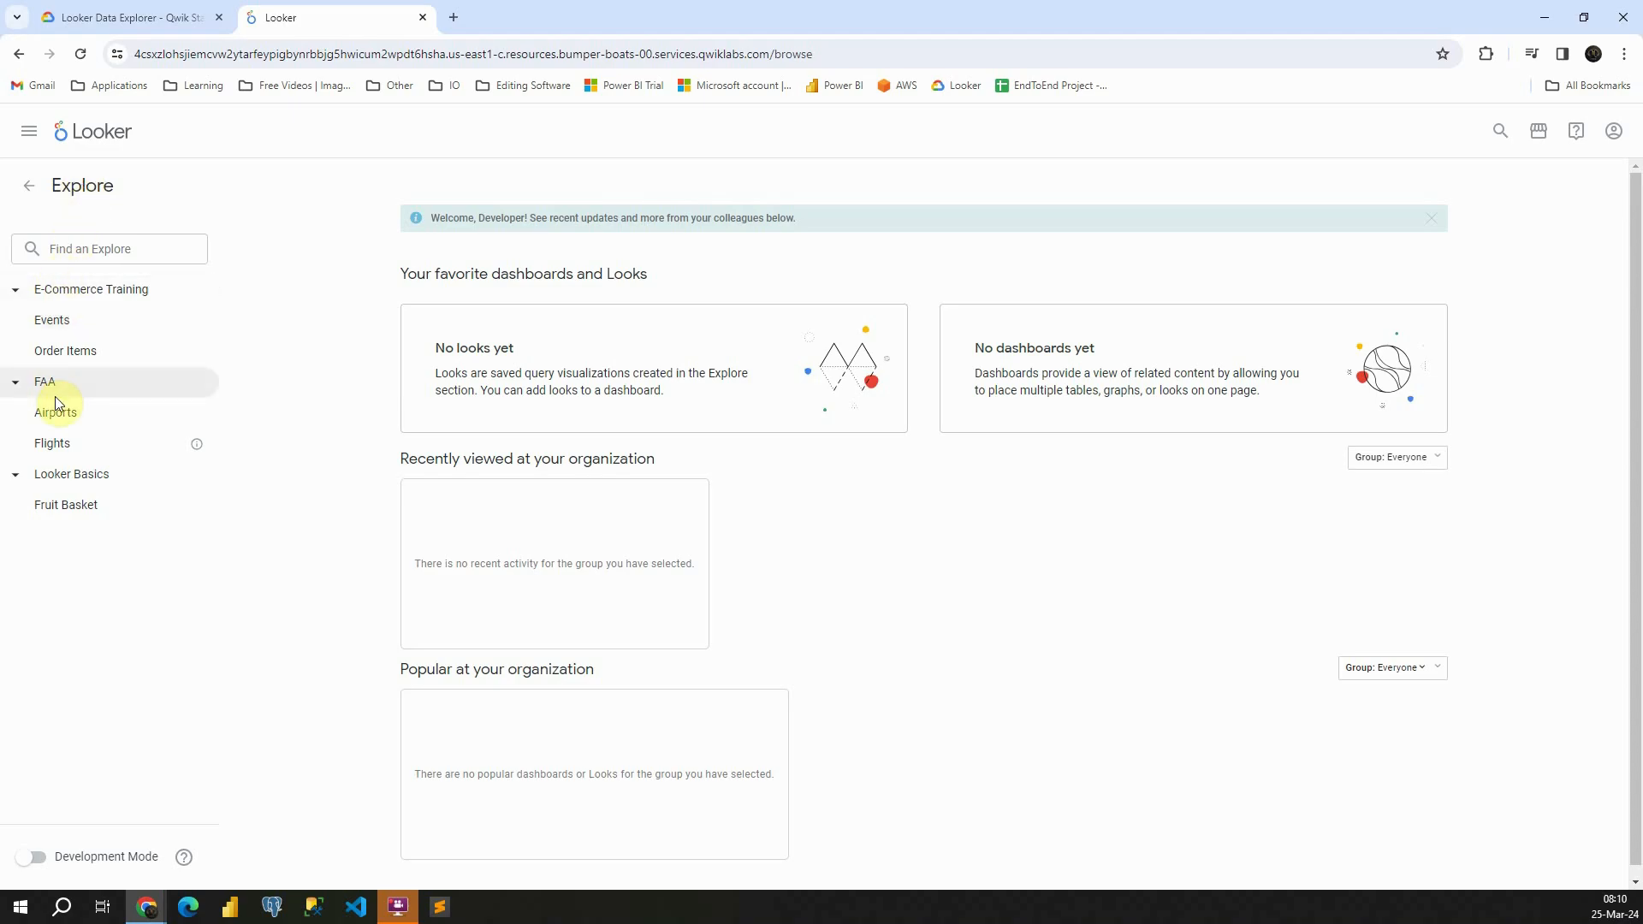
# Open the E-Commerce Training Events Explore and add the Month dimension from the Events Created Date group
pyautogui.click(47, 326)
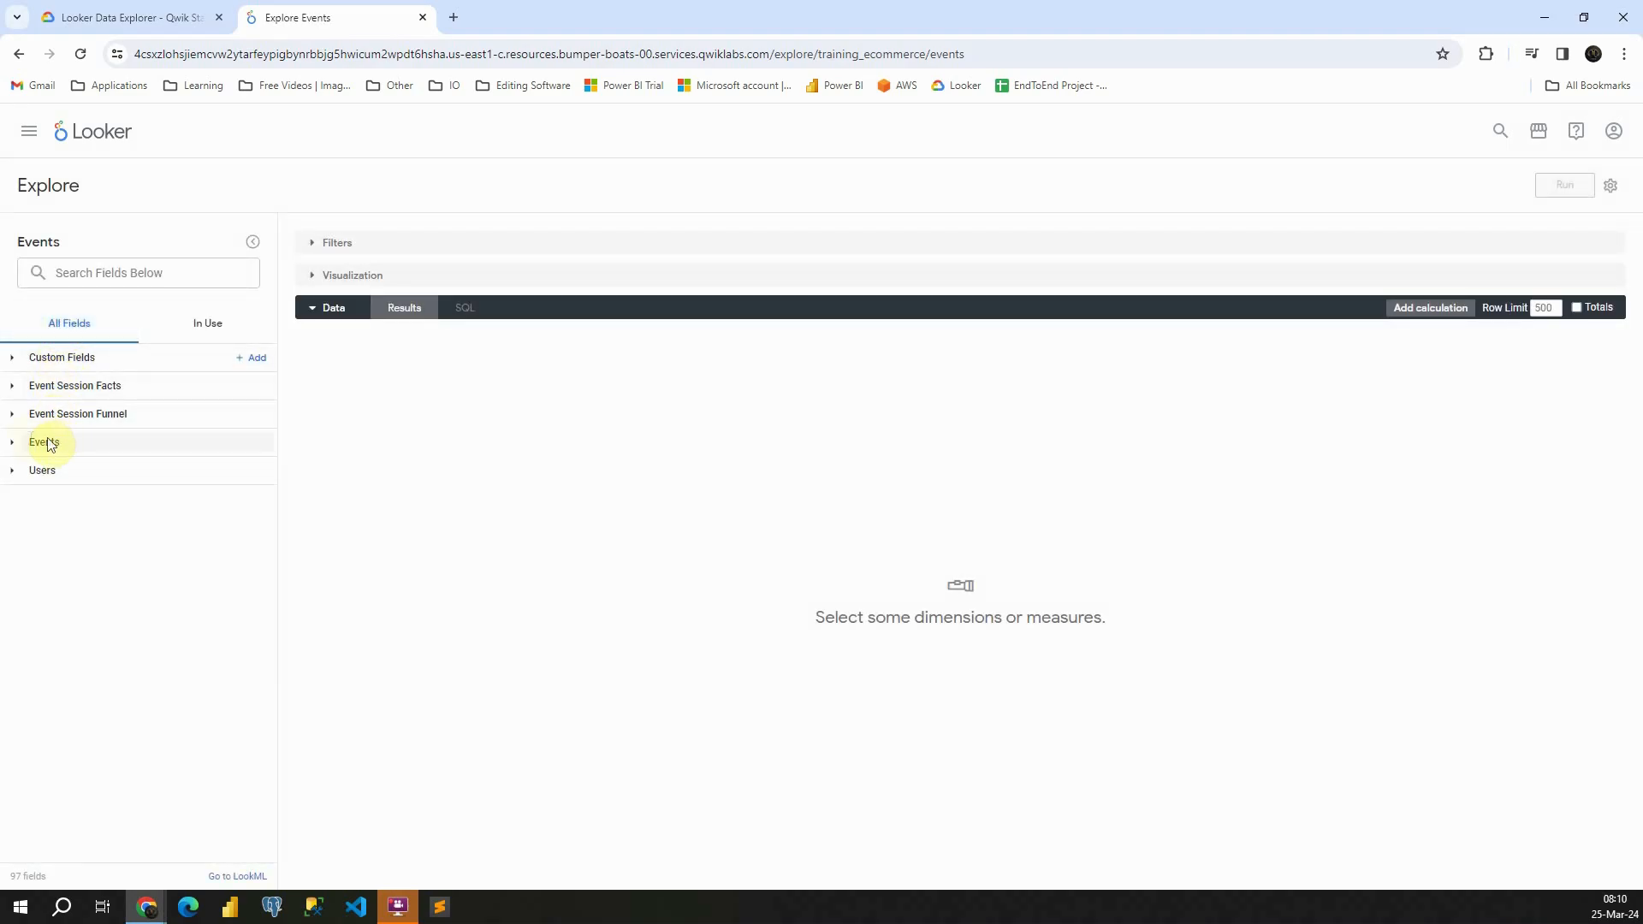
pyautogui.click(17, 443)
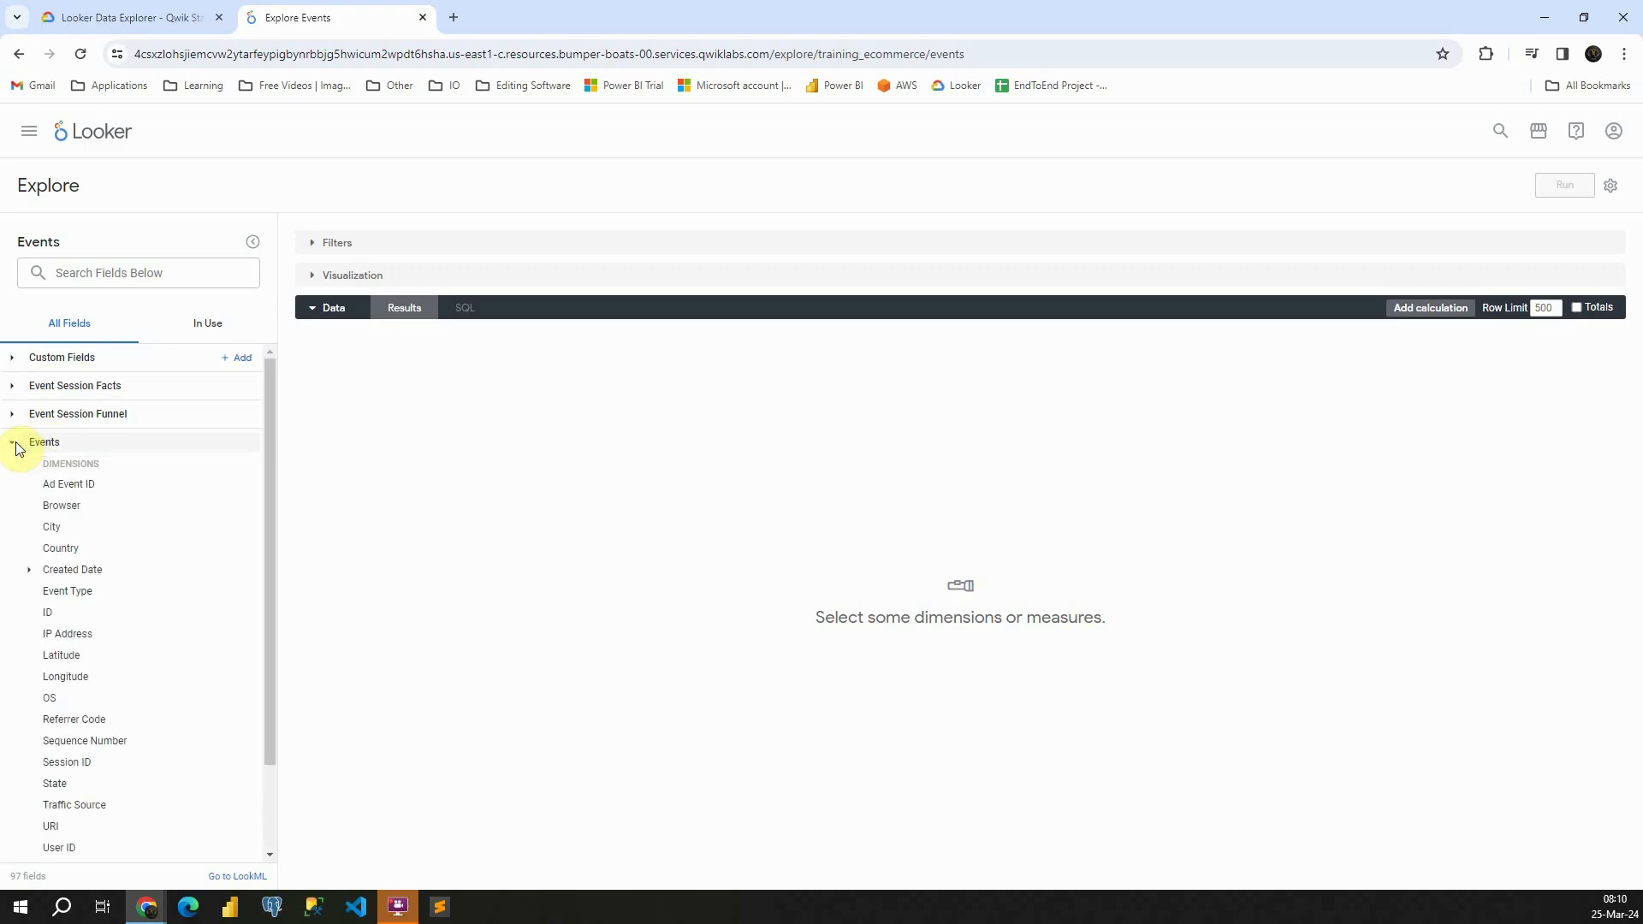
pyautogui.click(28, 575)
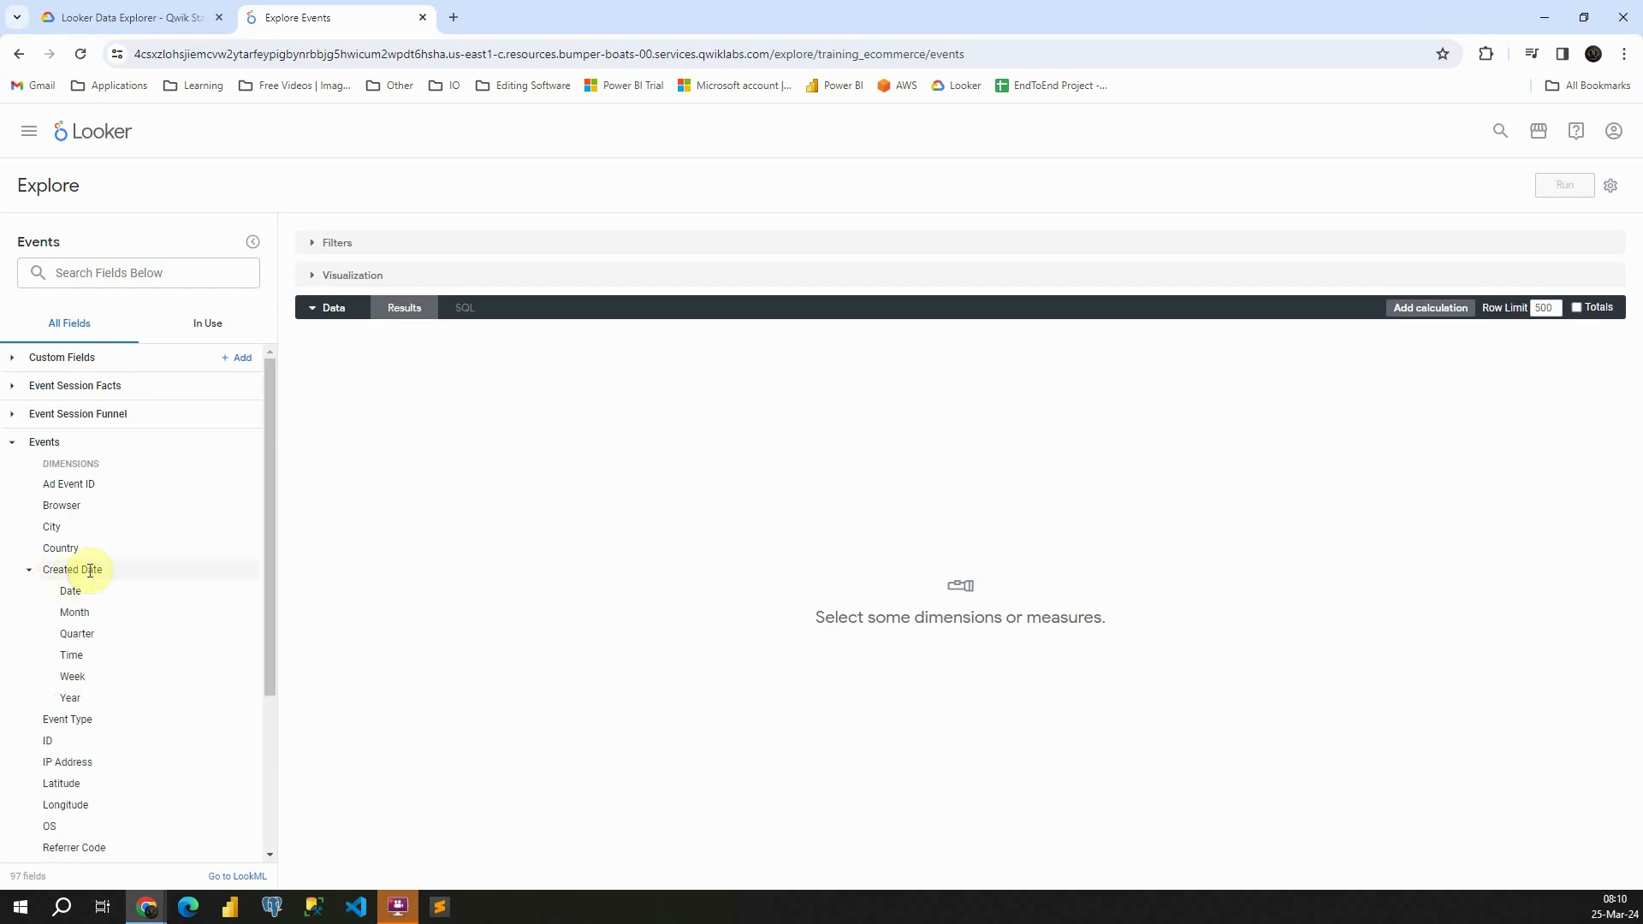
pyautogui.click(73, 612)
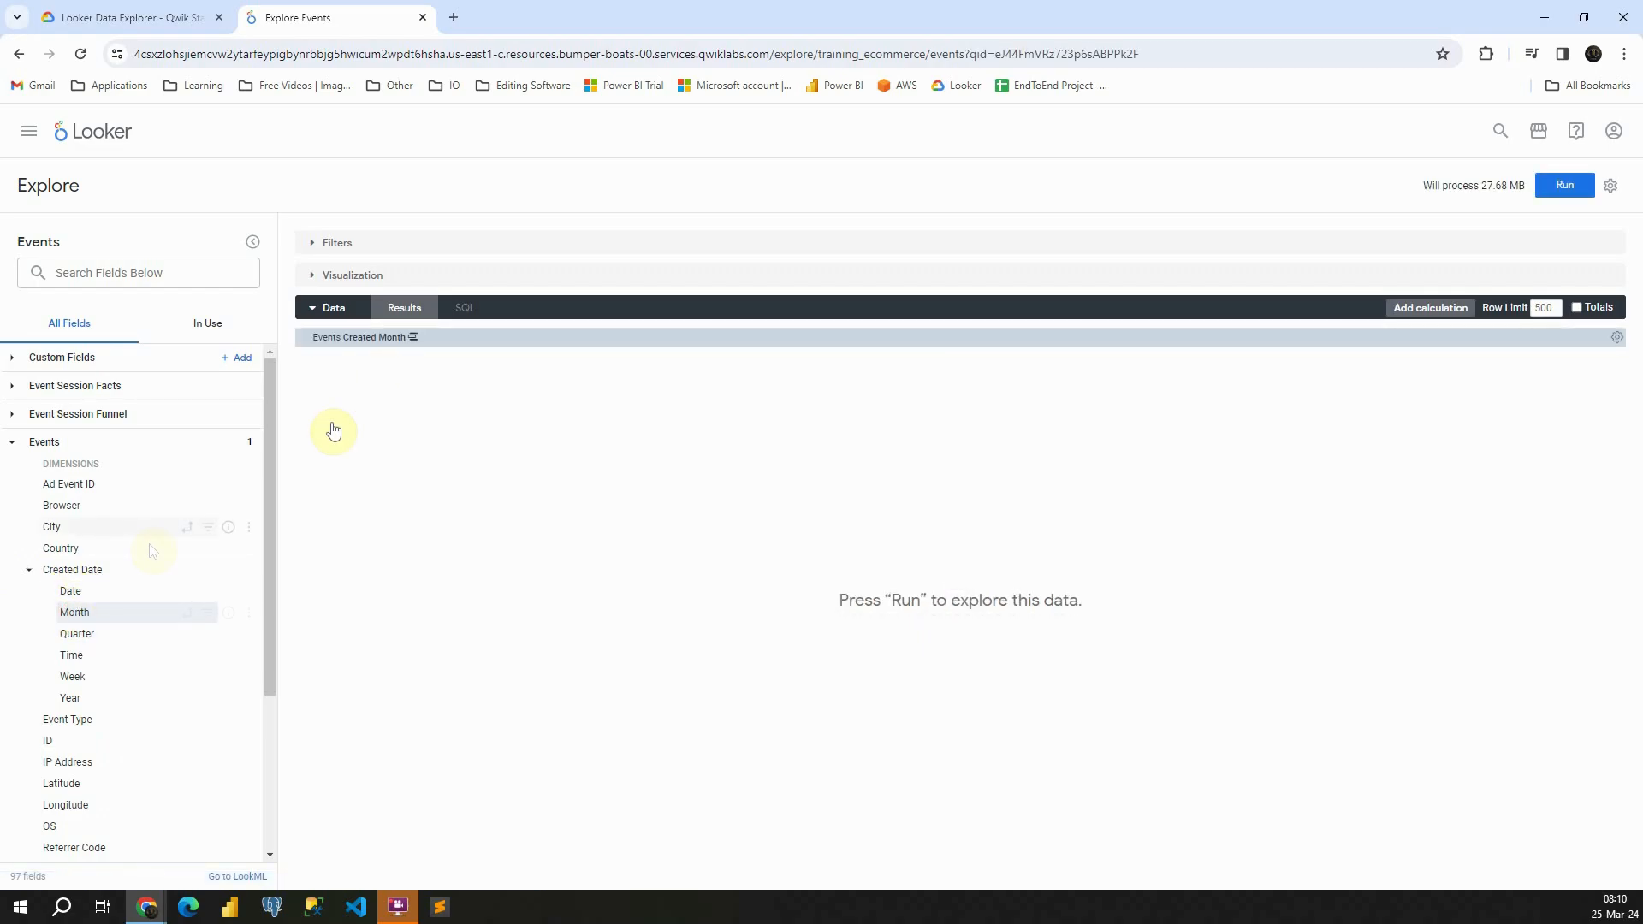
# Add the Count measure from the Users view and run the query
pyautogui.click(13, 442)
pyautogui.click(13, 470)
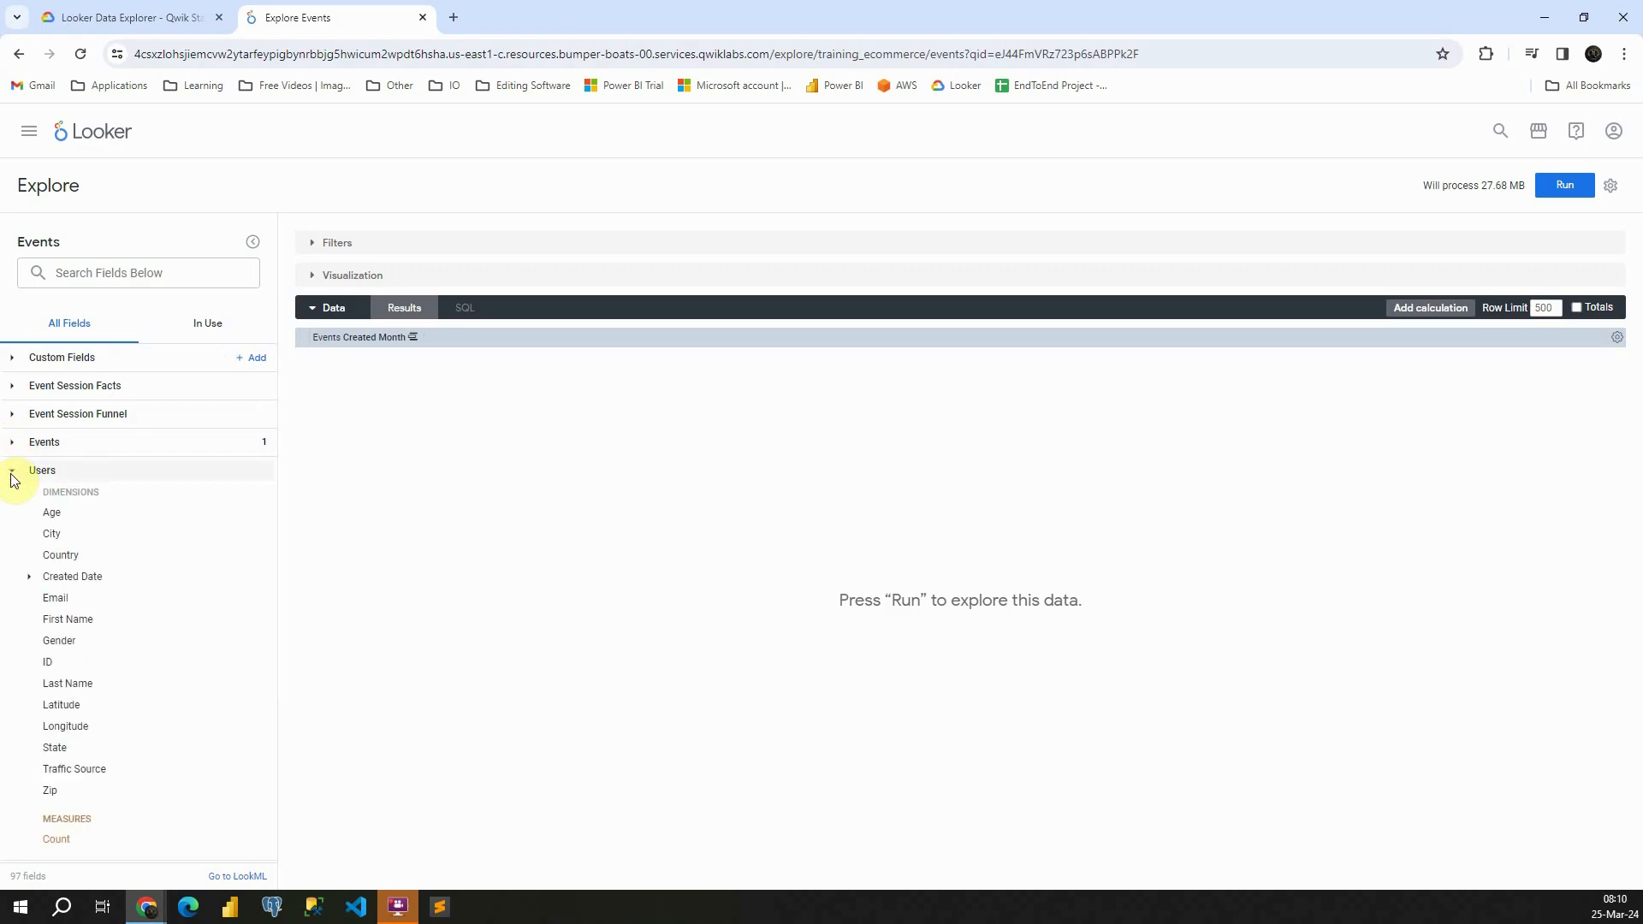
pyautogui.click(56, 840)
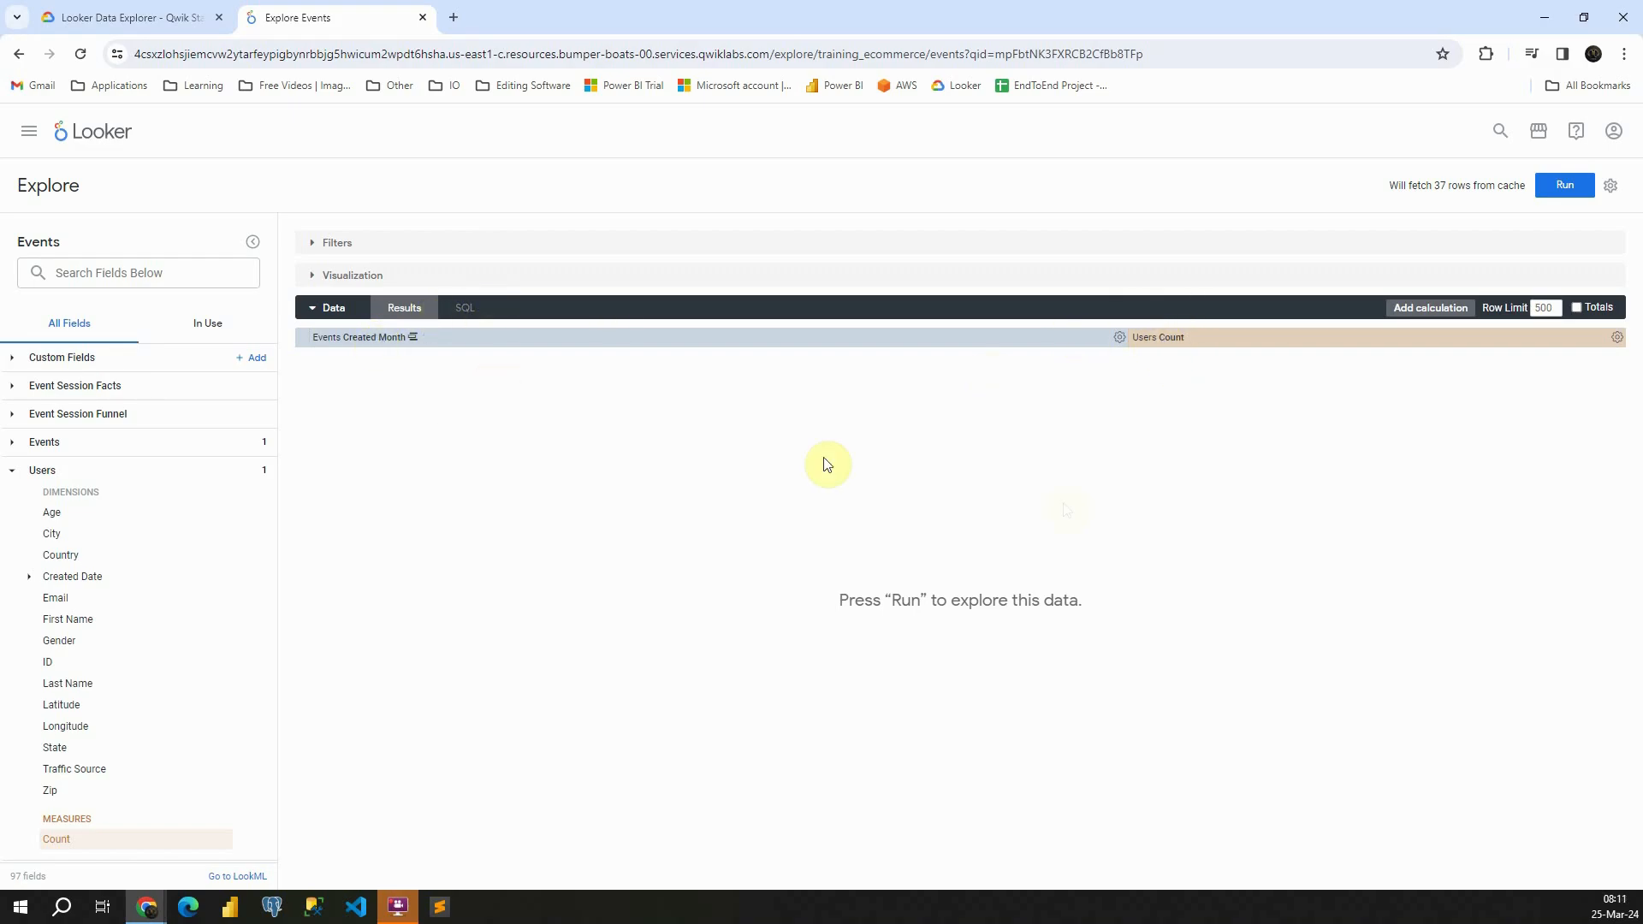
pyautogui.click(1565, 185)
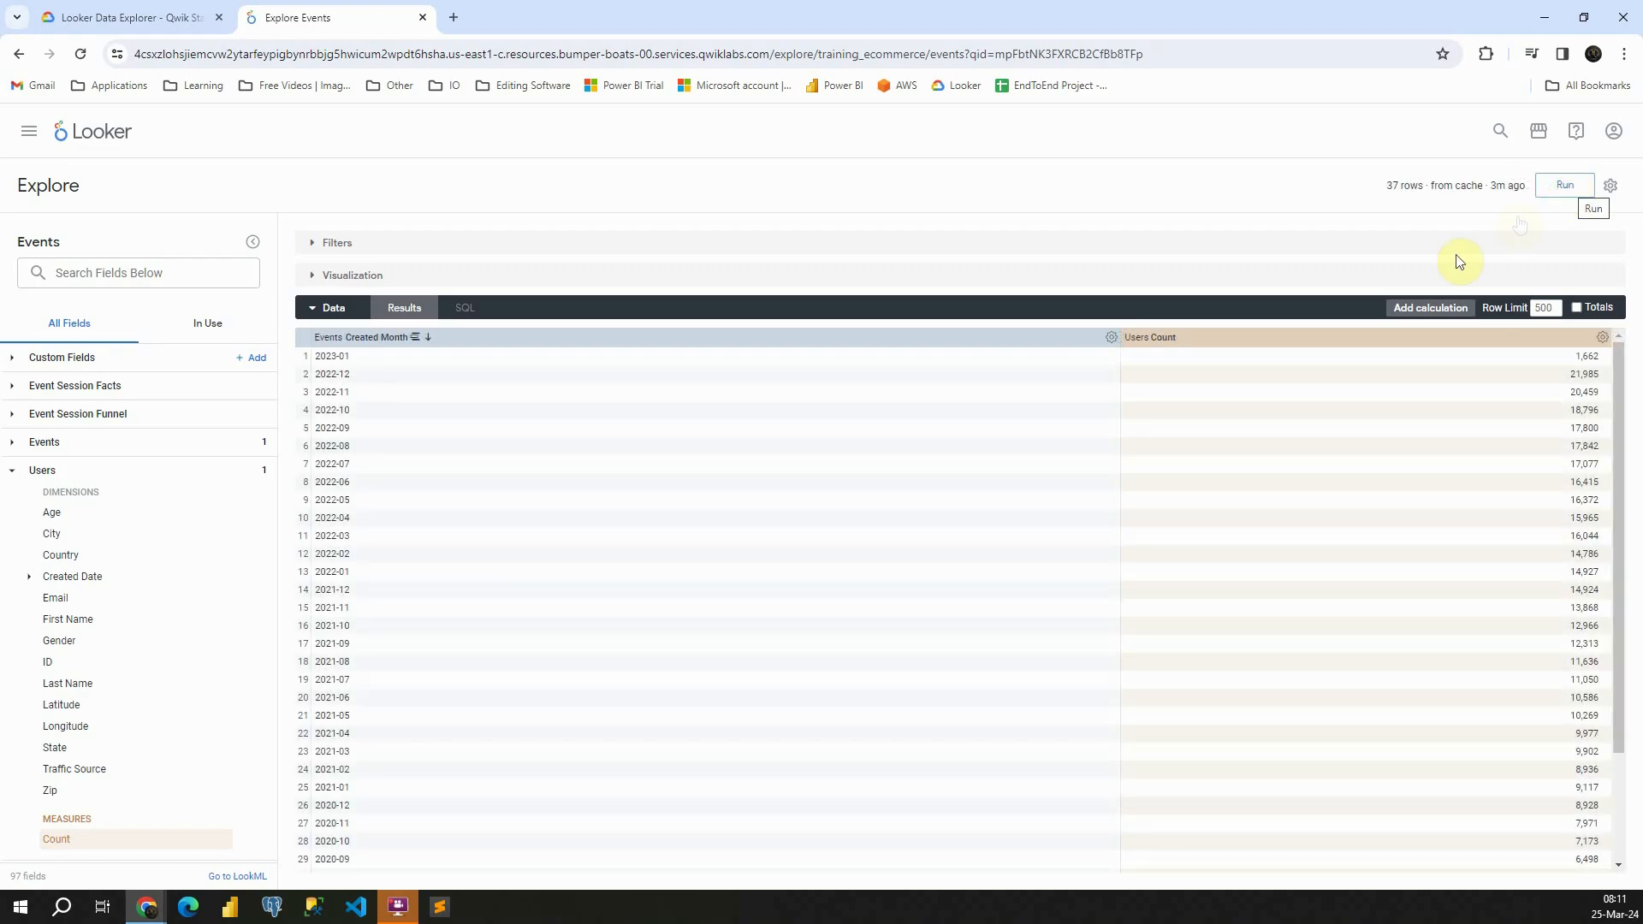
# Show the results as a line chart and open the chart's edit settings
pyautogui.click(313, 277)
pyautogui.moveTo(482, 489)
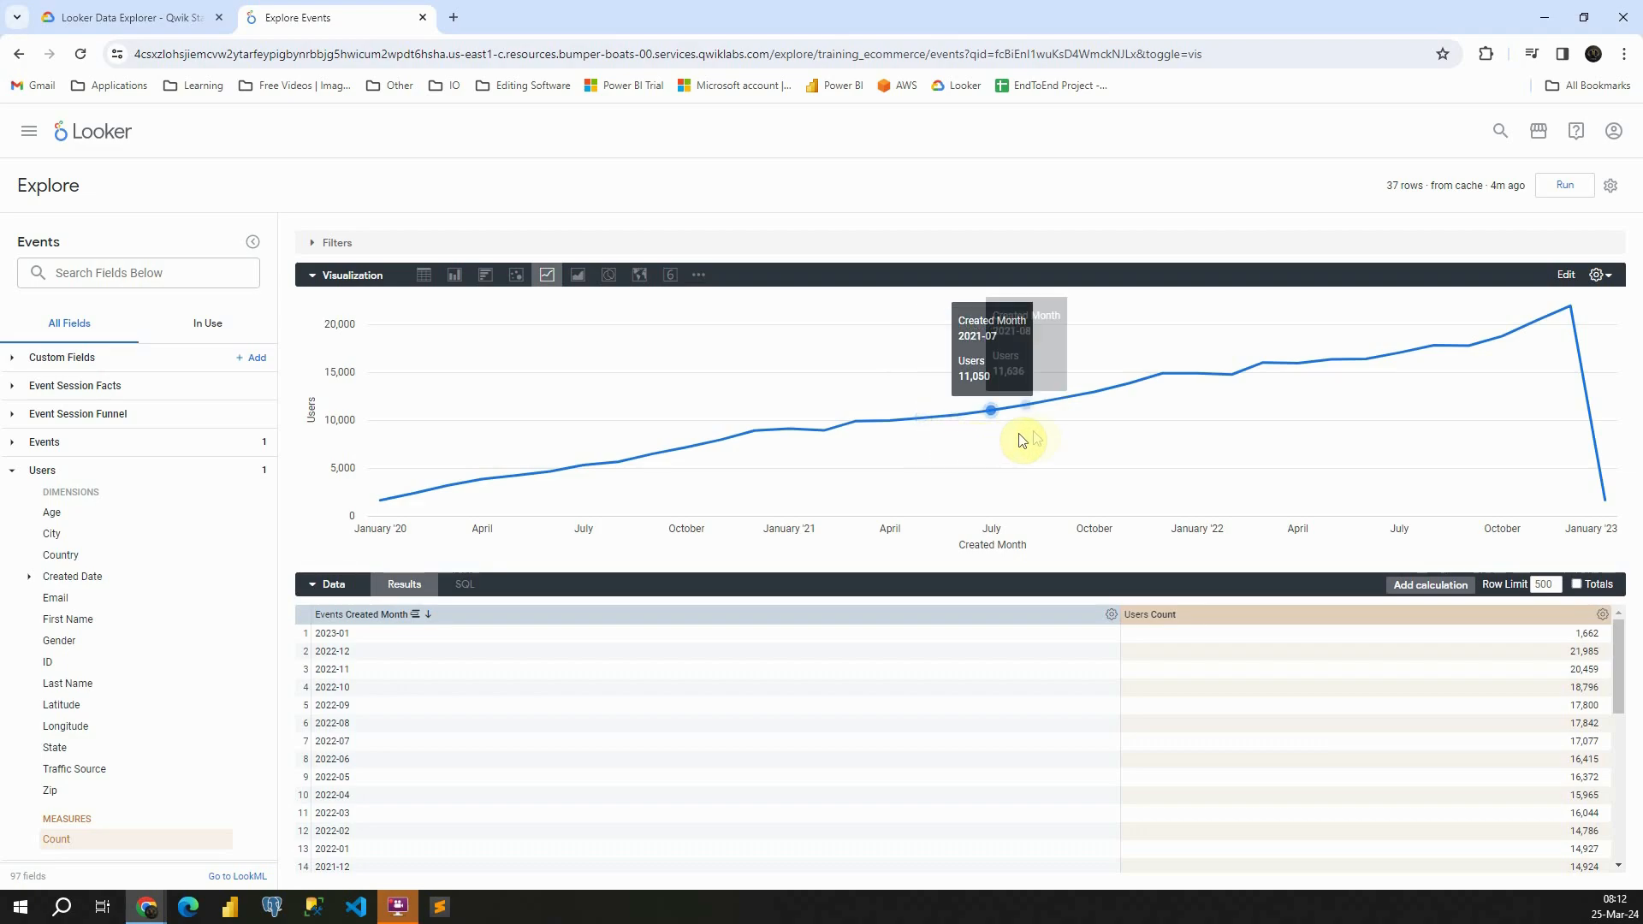
pyautogui.click(1565, 276)
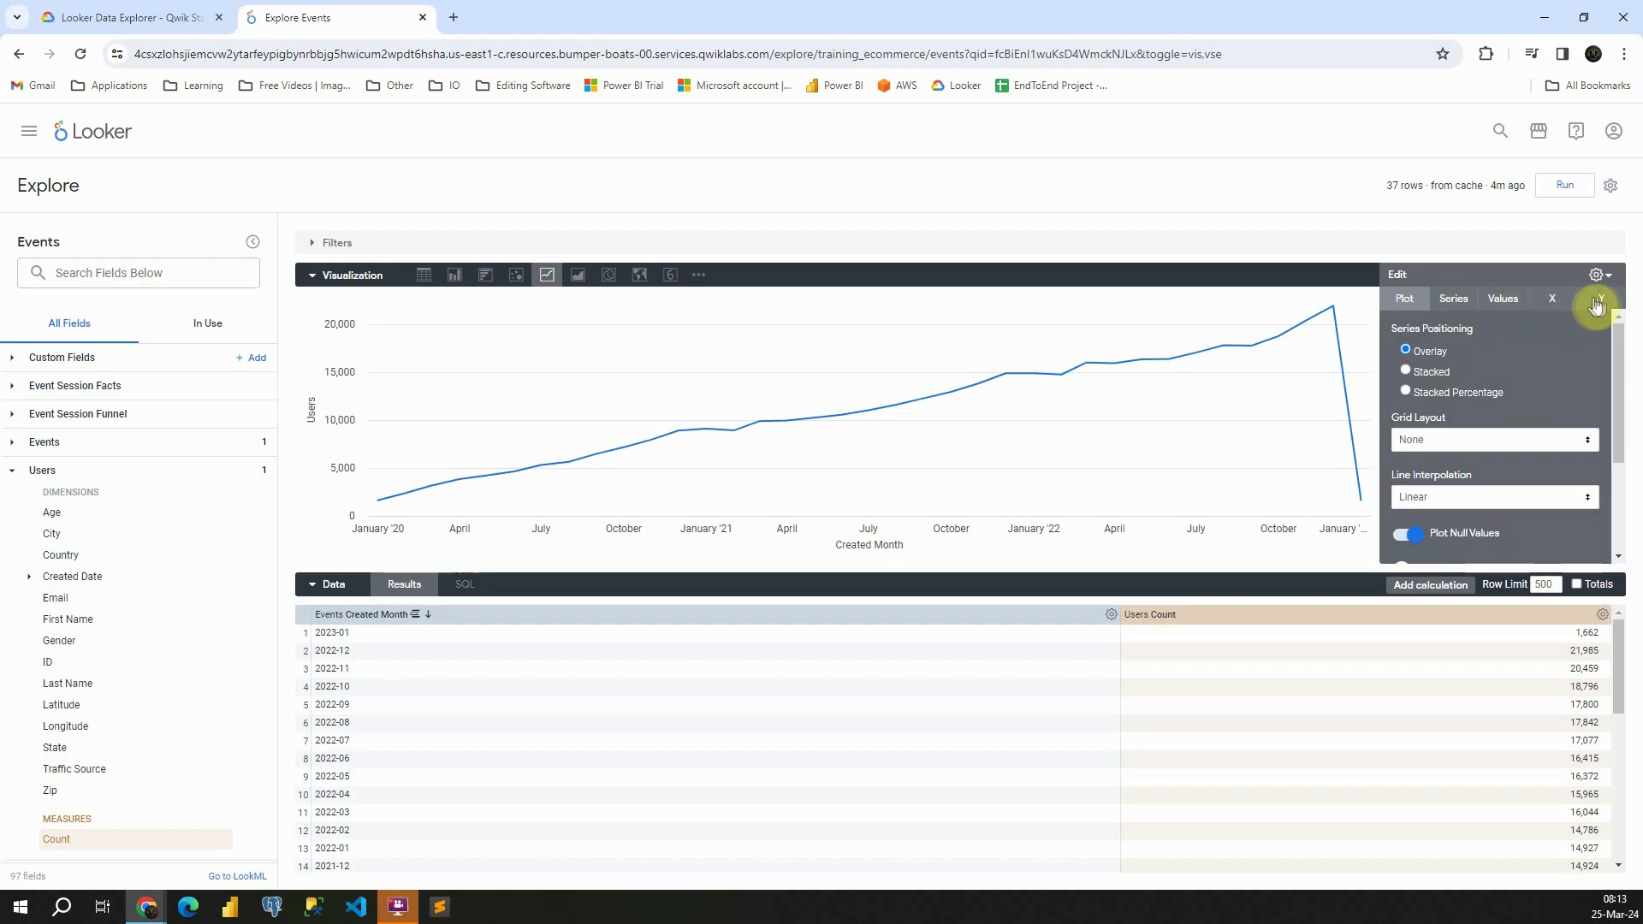
# Try the Stacked and Stacked Percentage series positioning, and return the chart to Overlay
pyautogui.click(1408, 373)
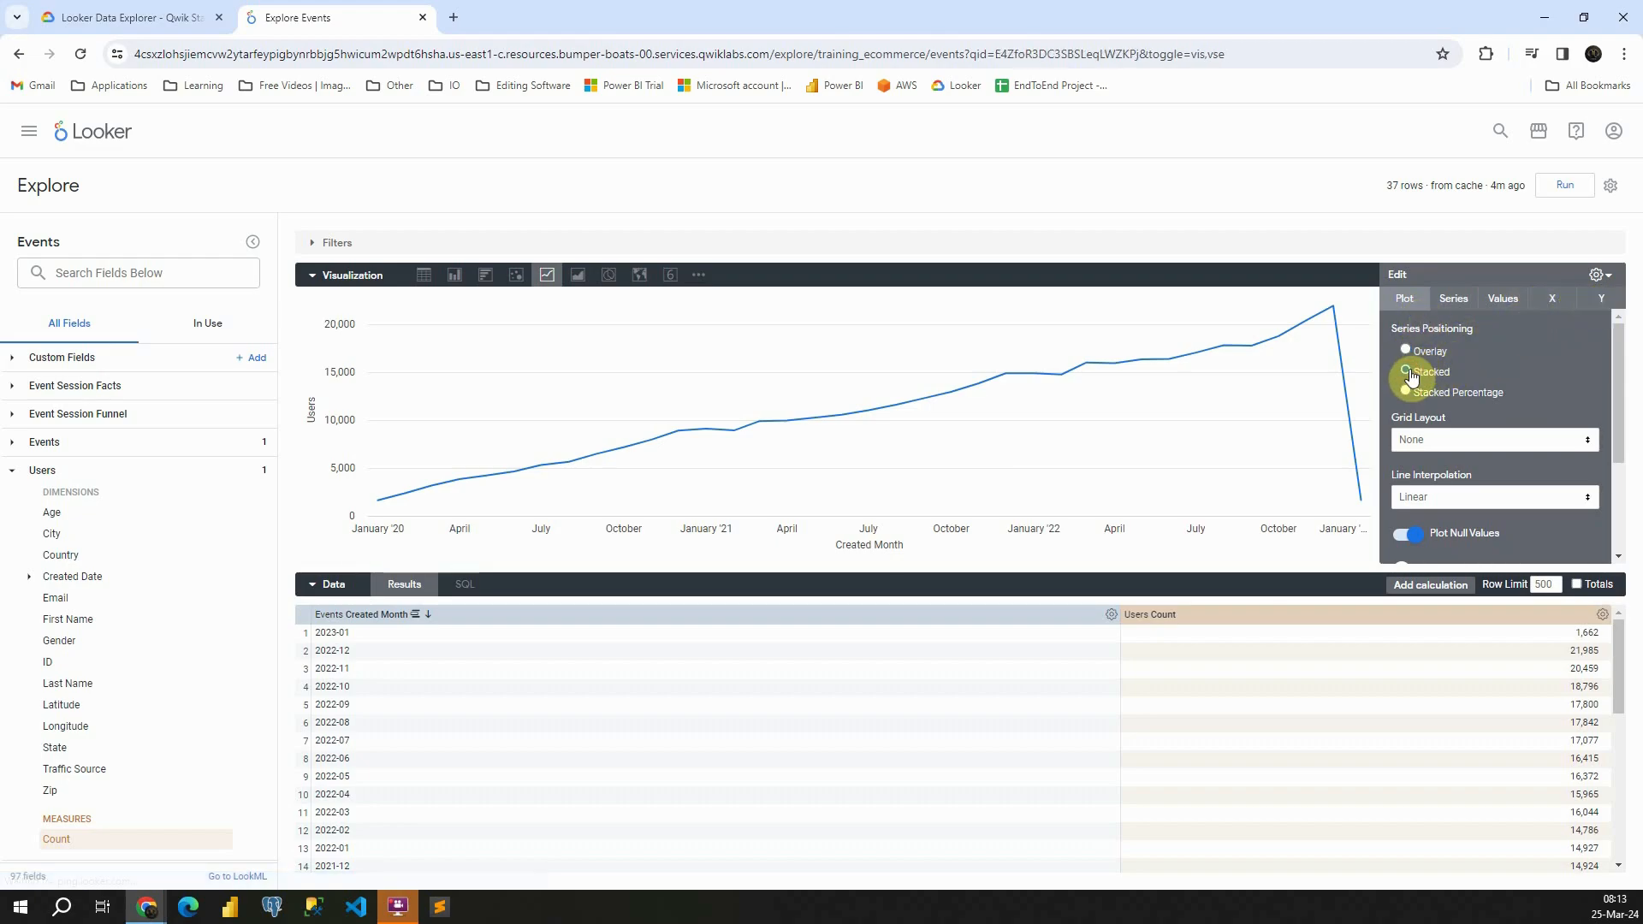
pyautogui.click(1406, 393)
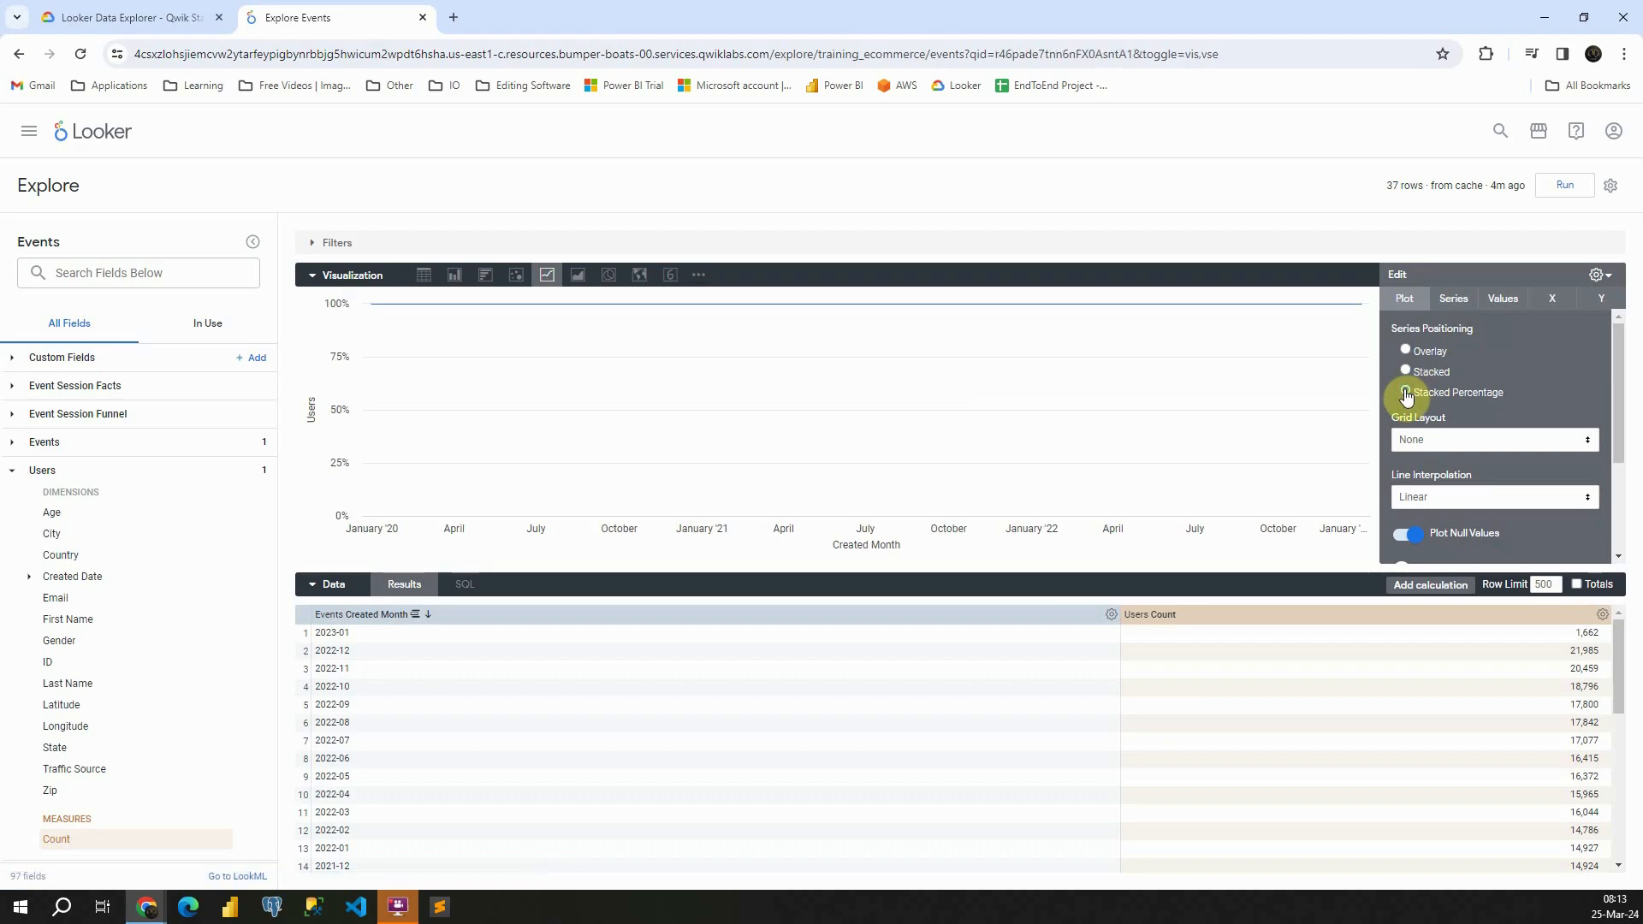
pyautogui.click(1404, 351)
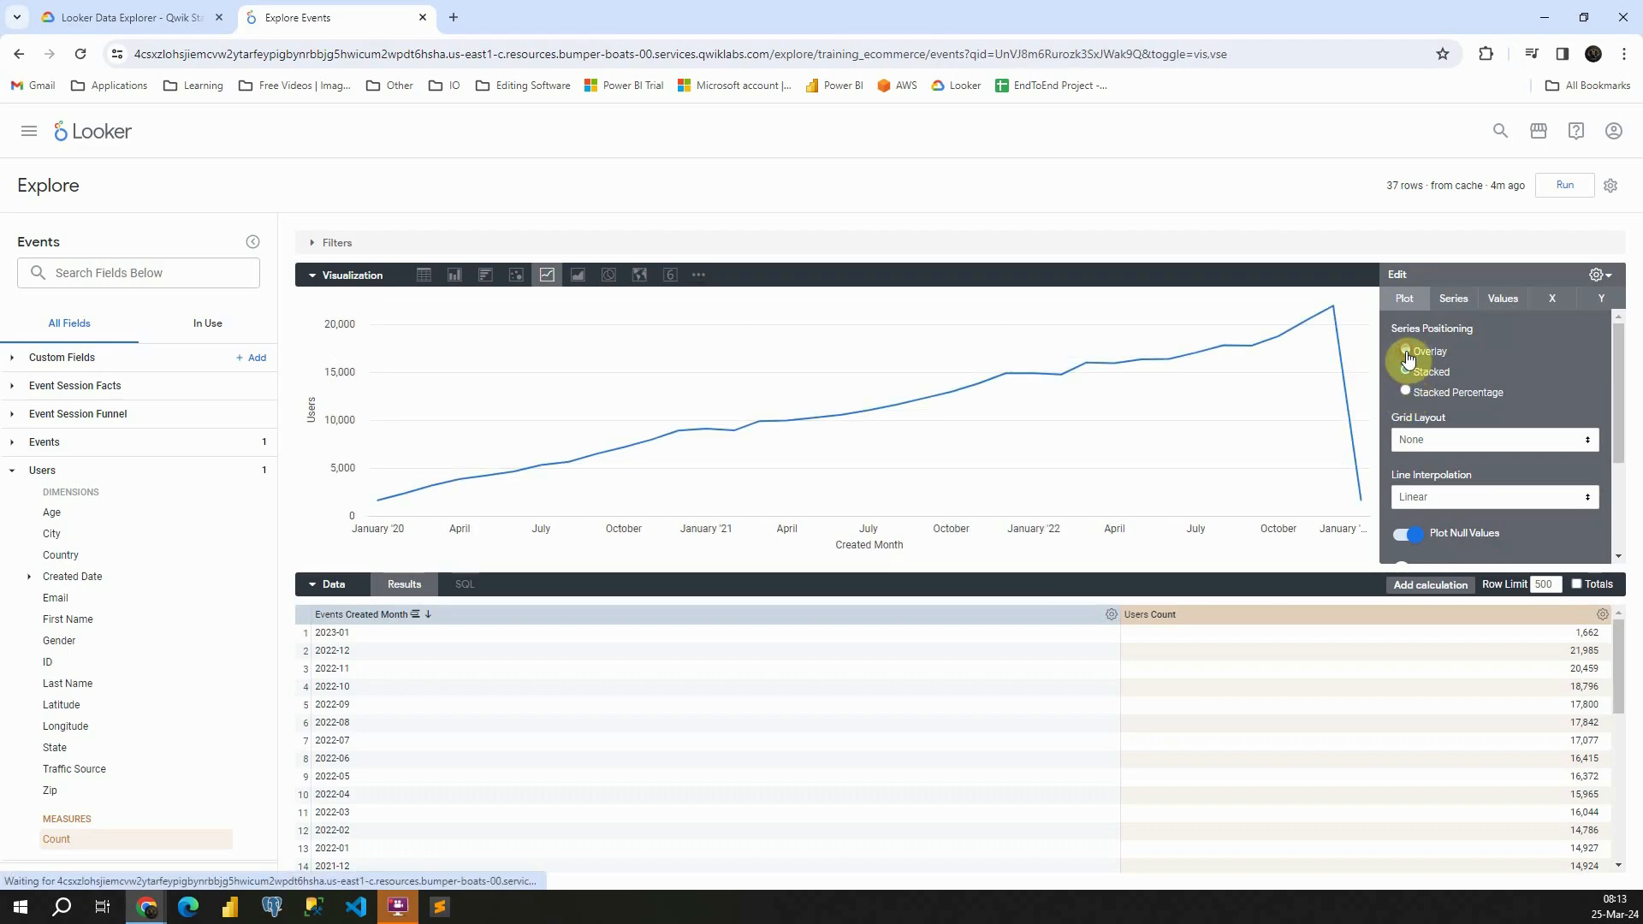
# Try the By Row grid layout on the chart and return the grid layout to None
pyautogui.scroll(-1, 1417, 383)
pyautogui.click(1437, 365)
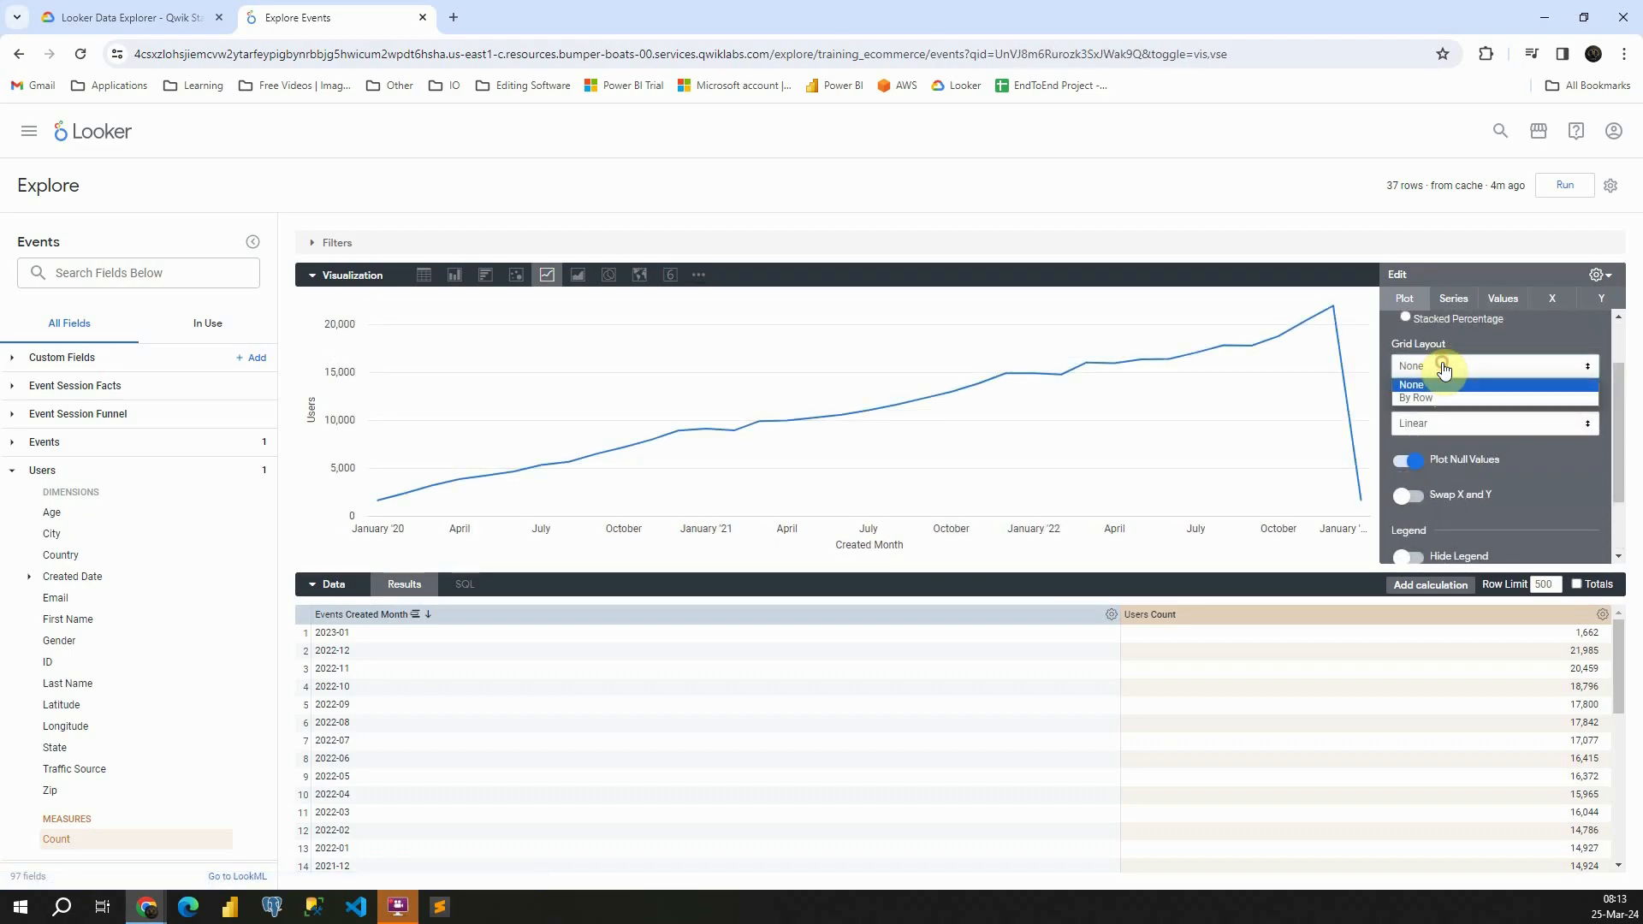
pyautogui.click(1427, 398)
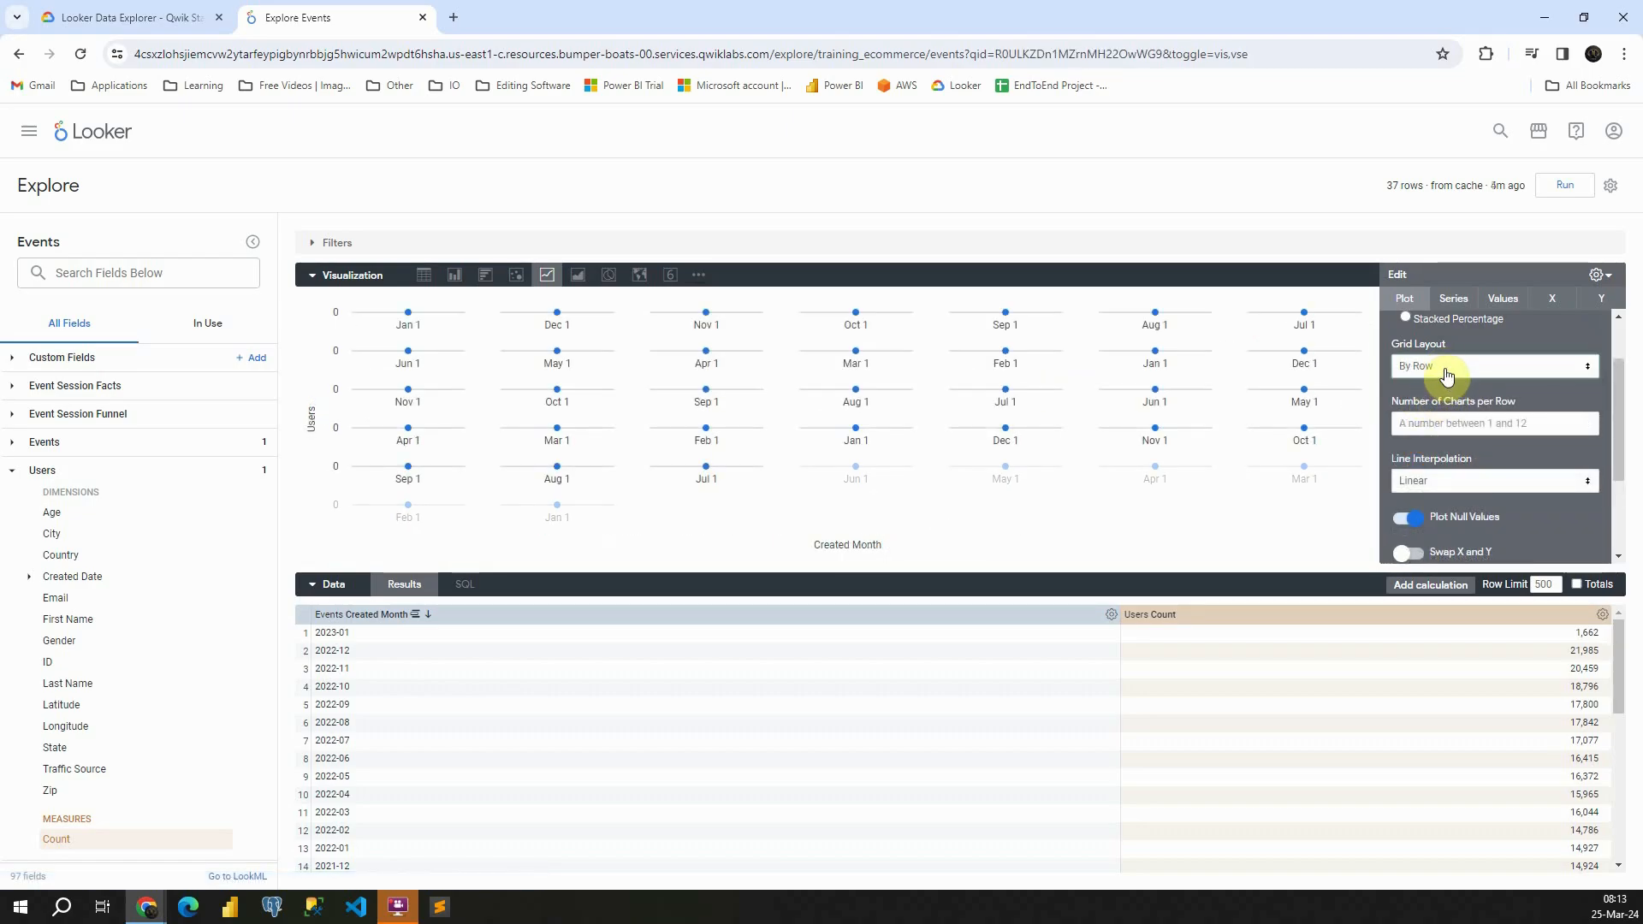
pyautogui.click(1444, 368)
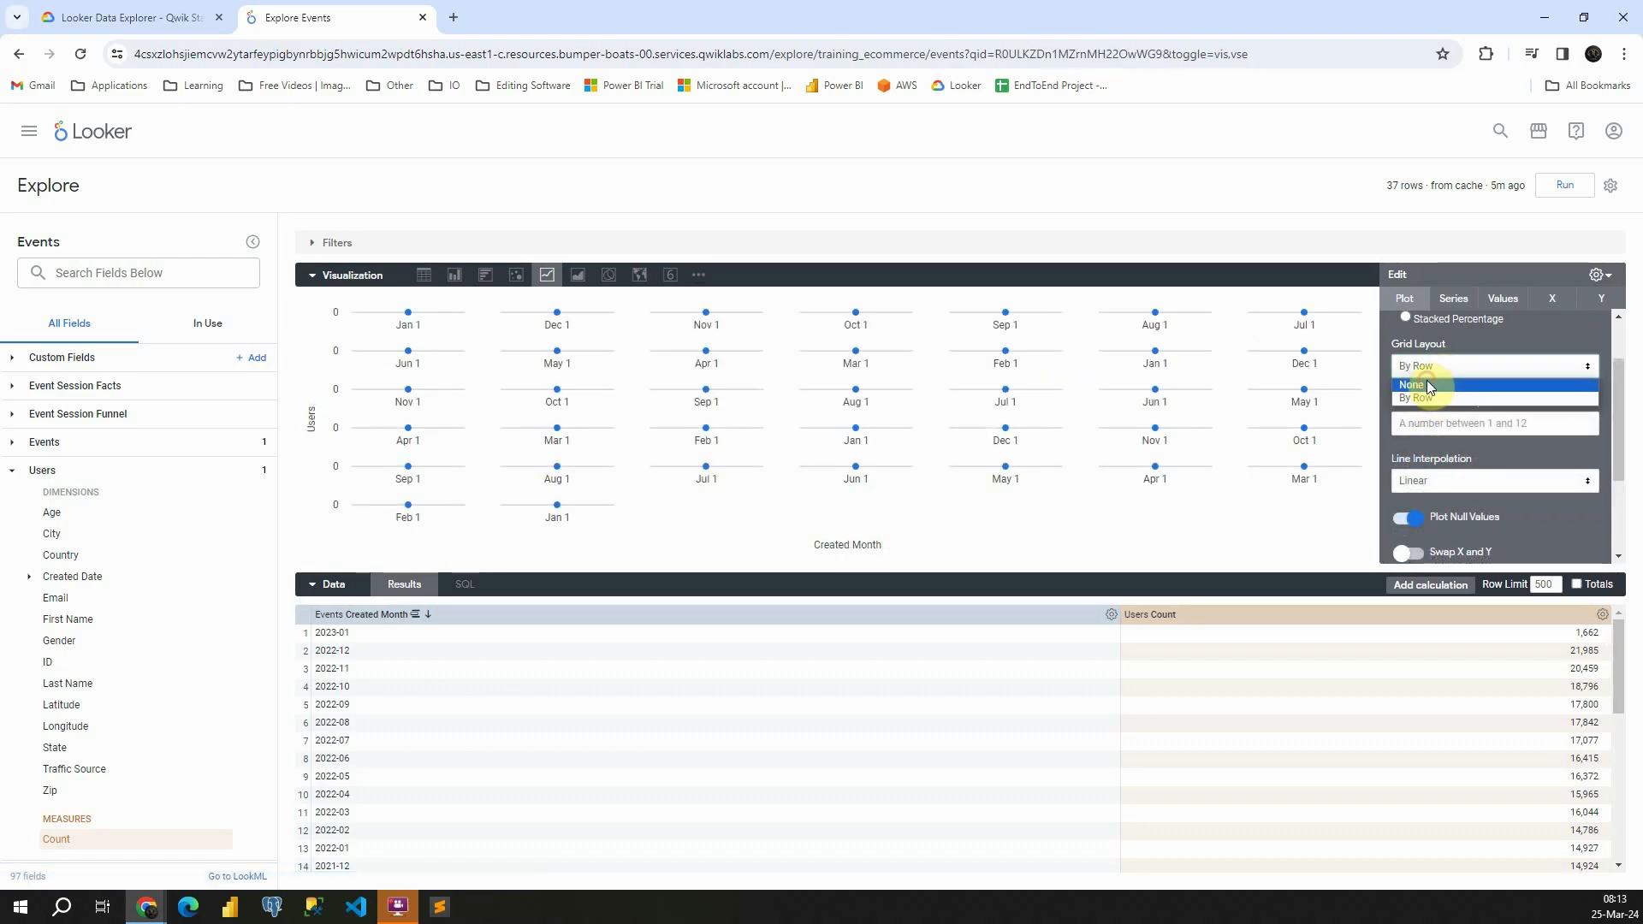
pyautogui.click(1425, 380)
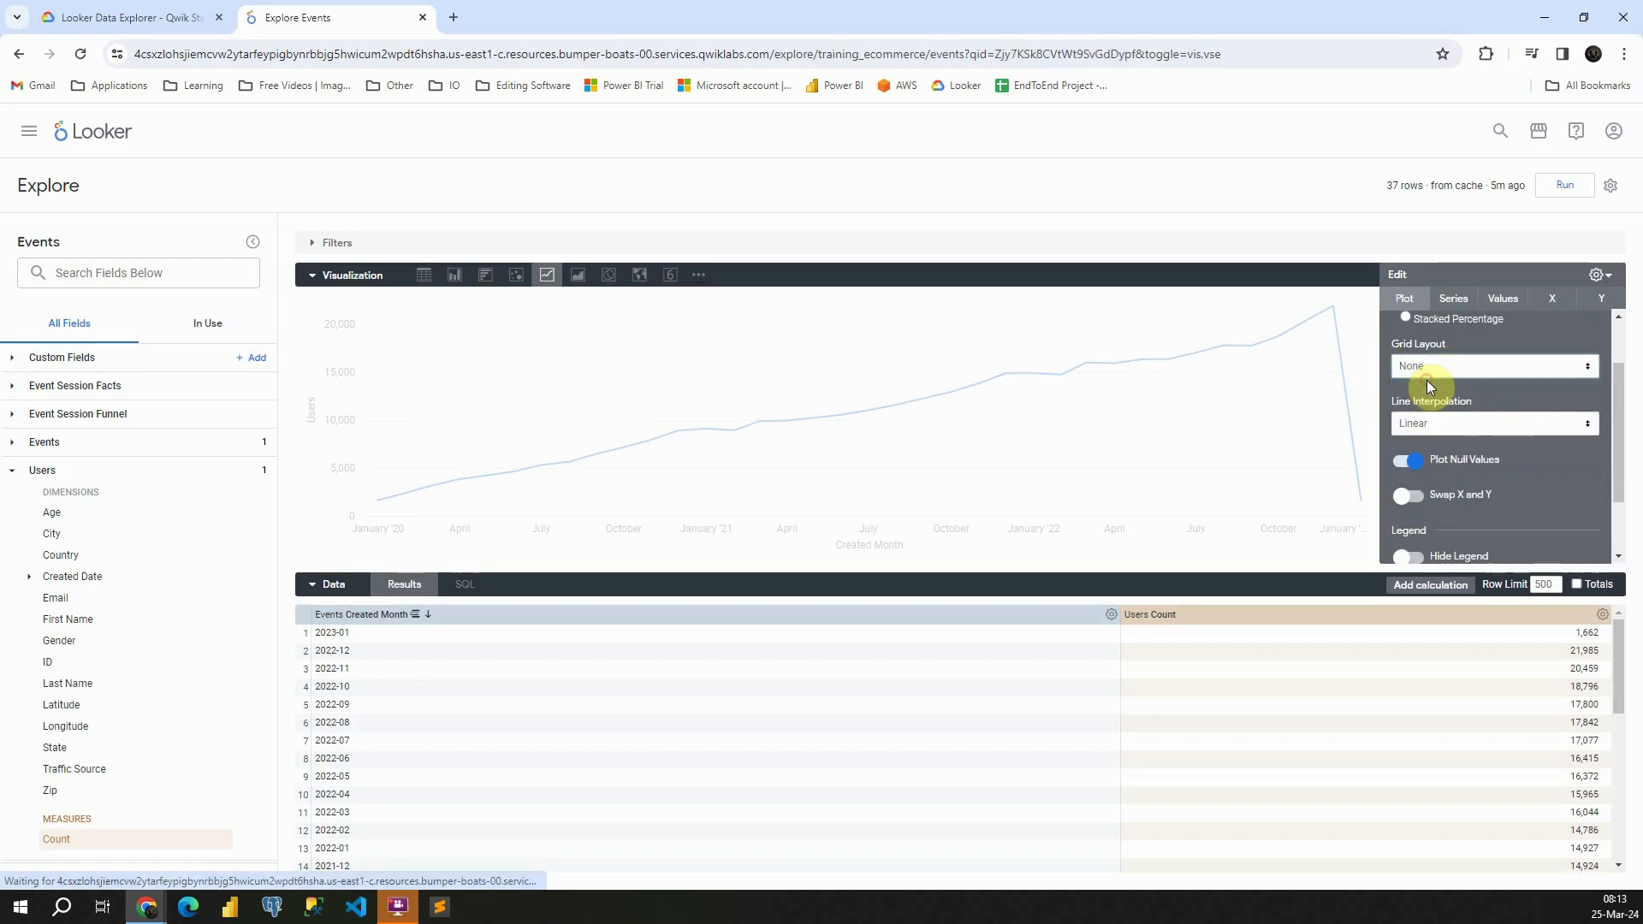
# Try the Monotone, Step (center), Step (before) and Step (after) line interpolations, and return to Linear
pyautogui.click(1434, 422)
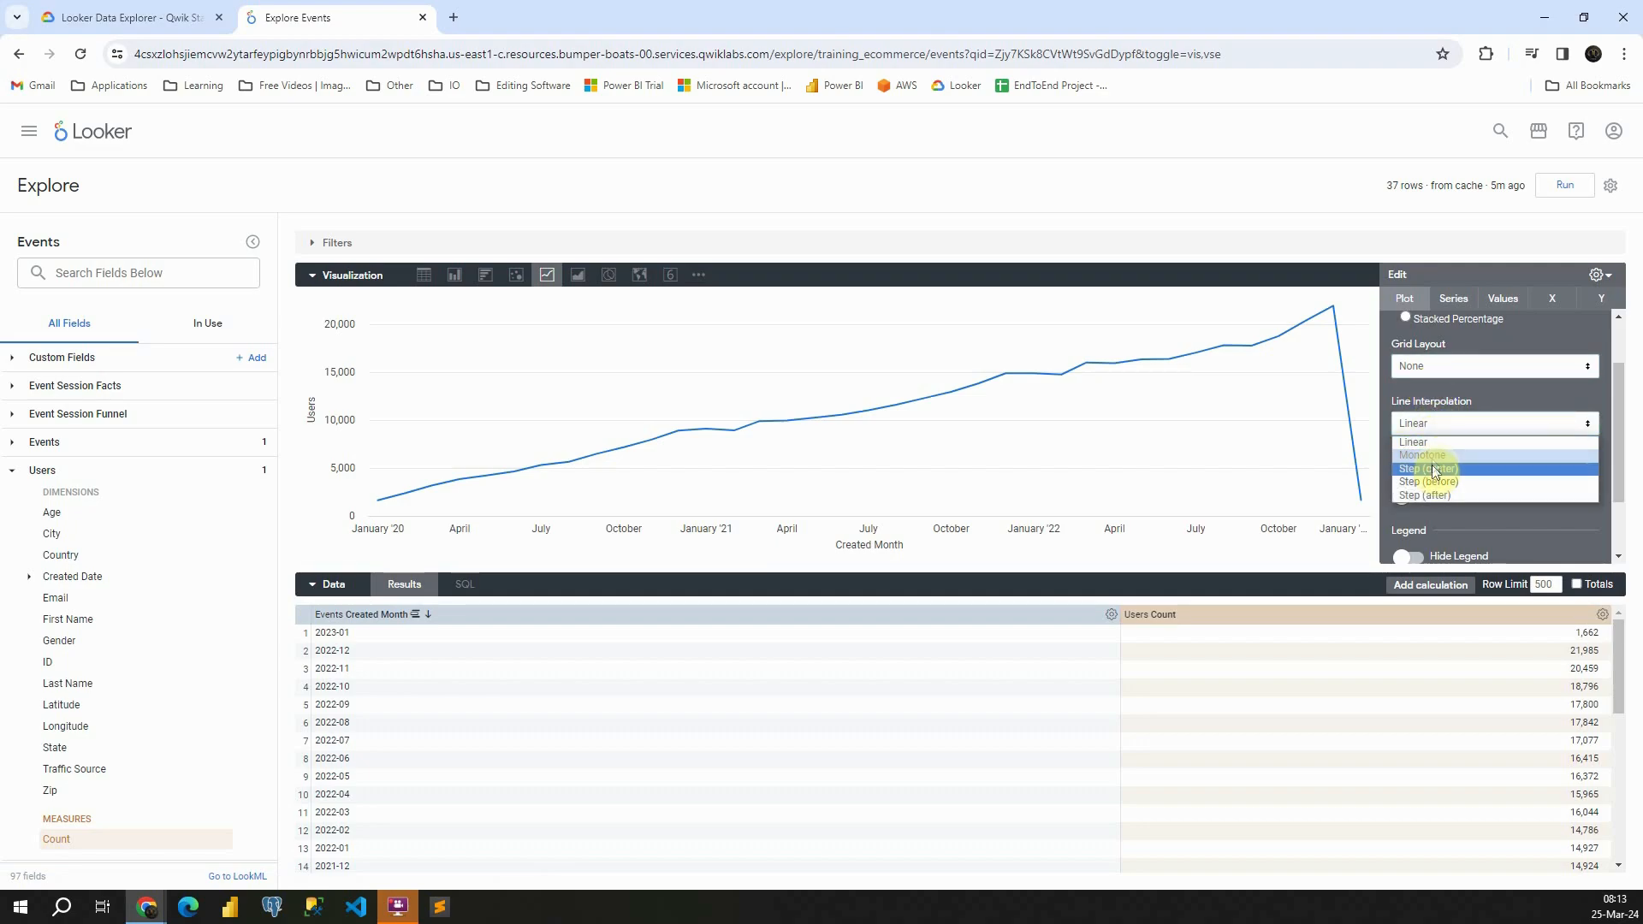
pyautogui.click(1434, 468)
pyautogui.click(1434, 422)
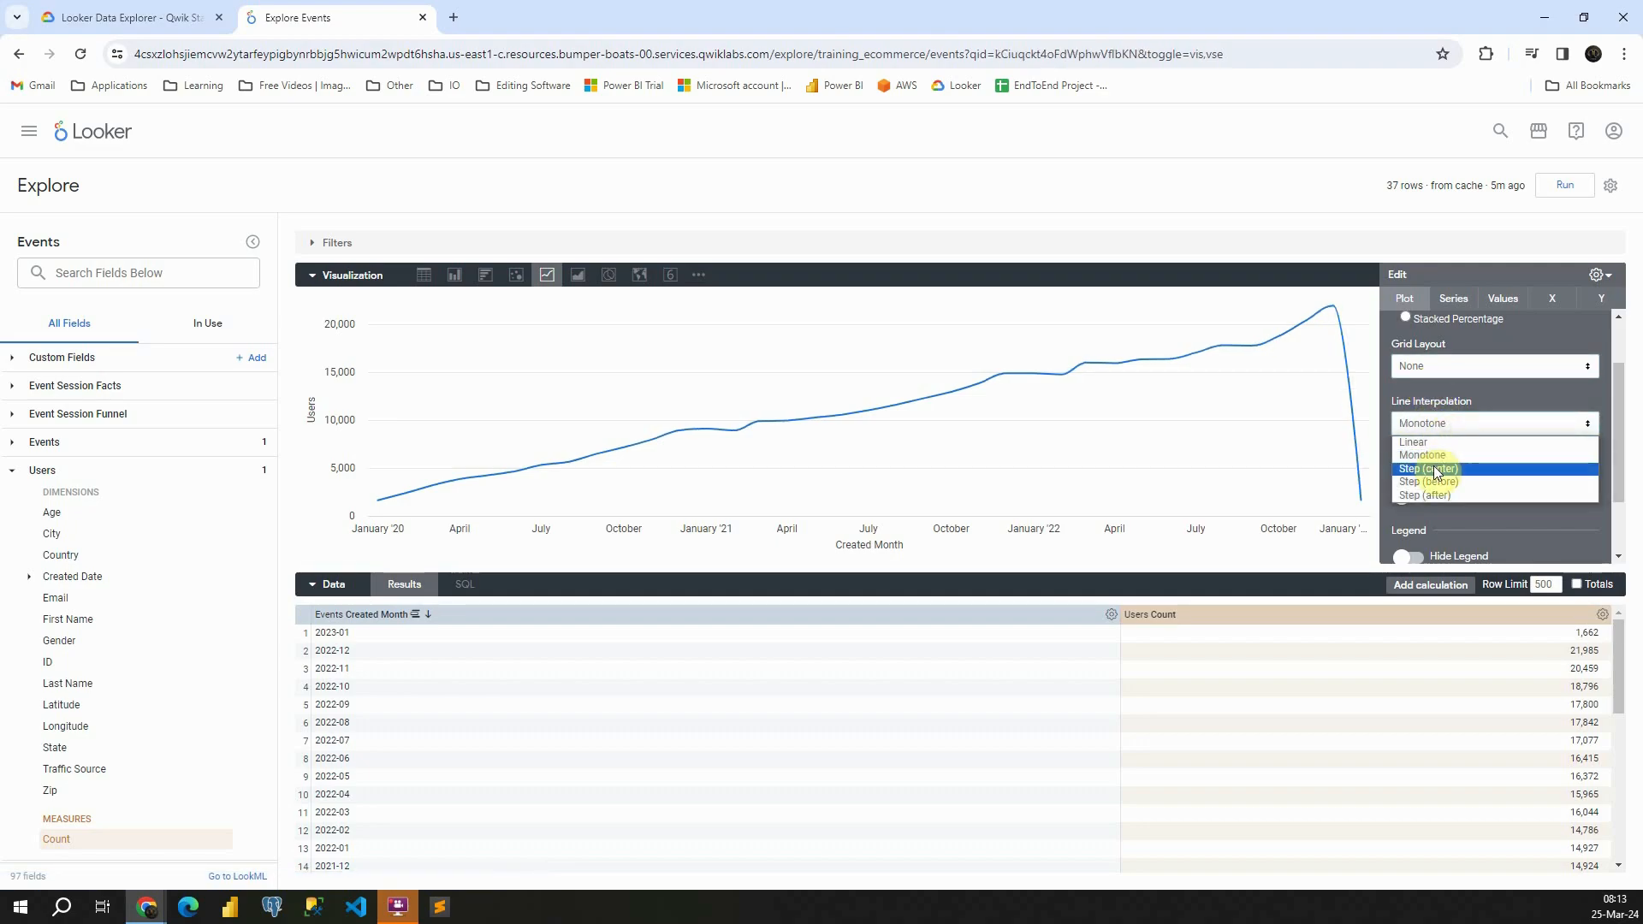
pyautogui.click(1435, 470)
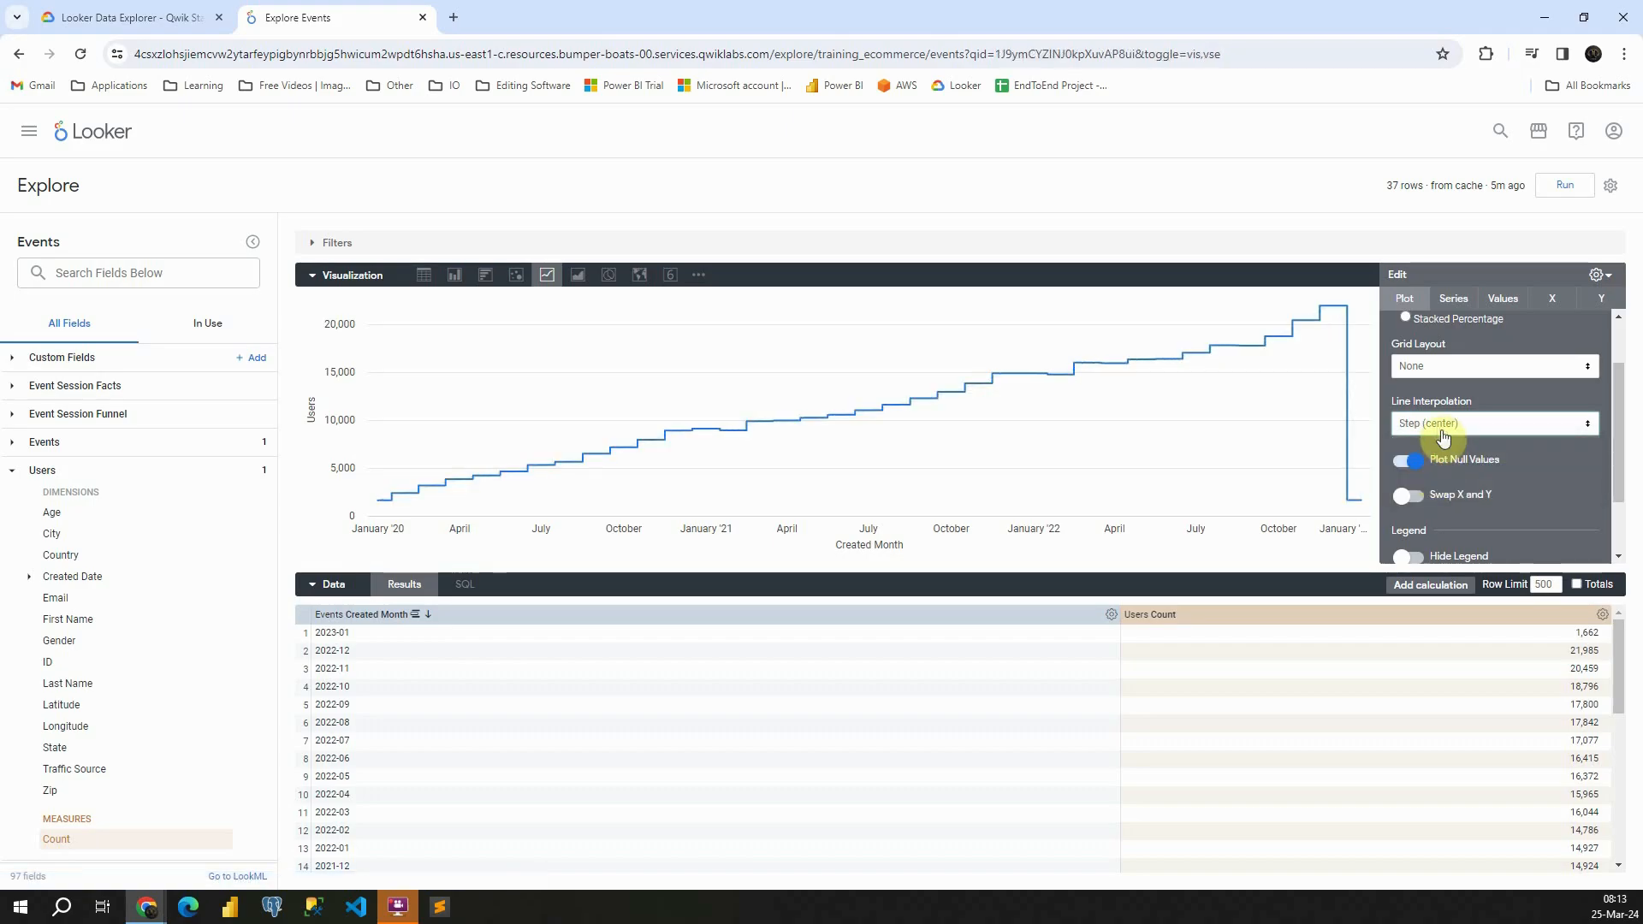
pyautogui.click(1434, 422)
pyautogui.click(1434, 481)
pyautogui.click(1439, 424)
pyautogui.click(1434, 497)
pyautogui.click(1434, 422)
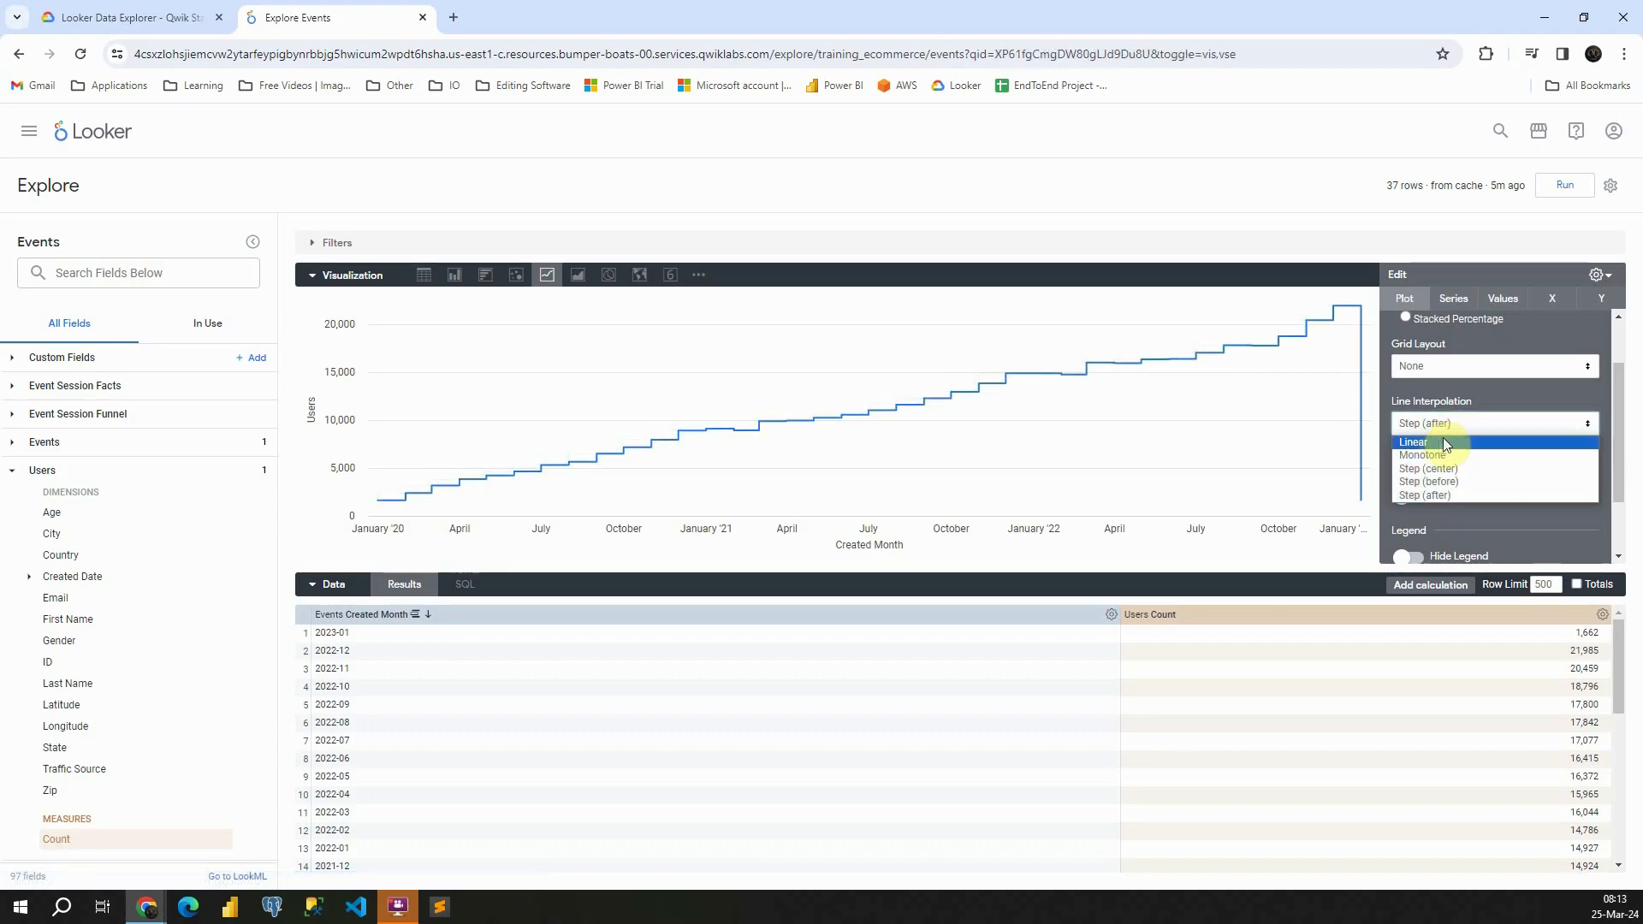
pyautogui.click(1421, 442)
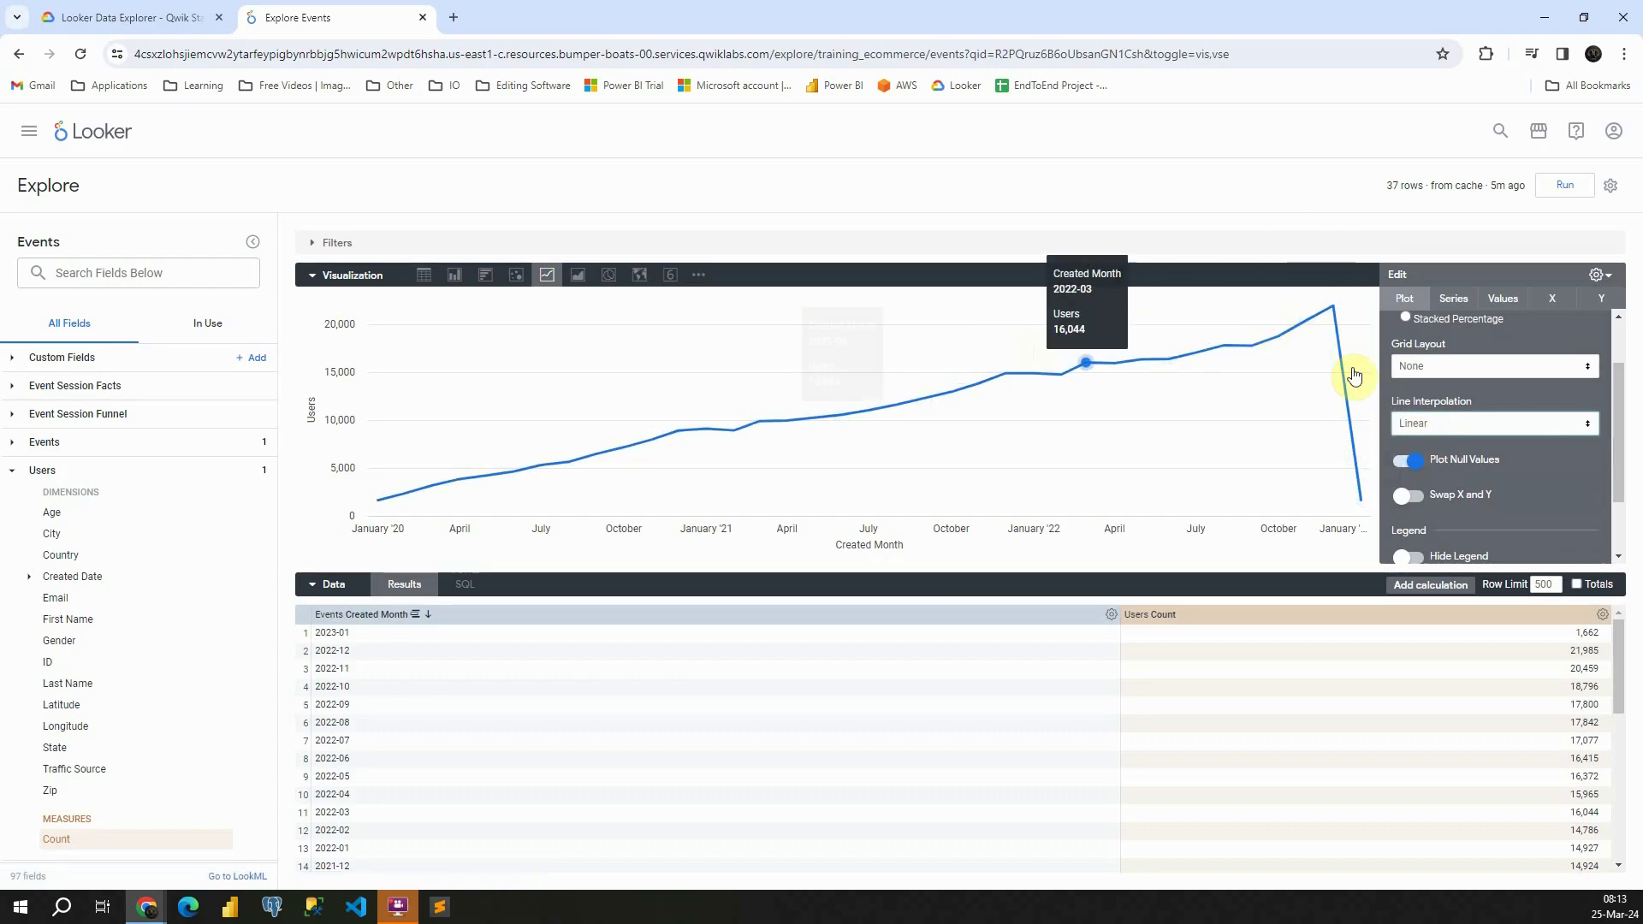
# Compare Monotone line interpolation with Linear once more, leaving the chart on Linear
pyautogui.click(1411, 421)
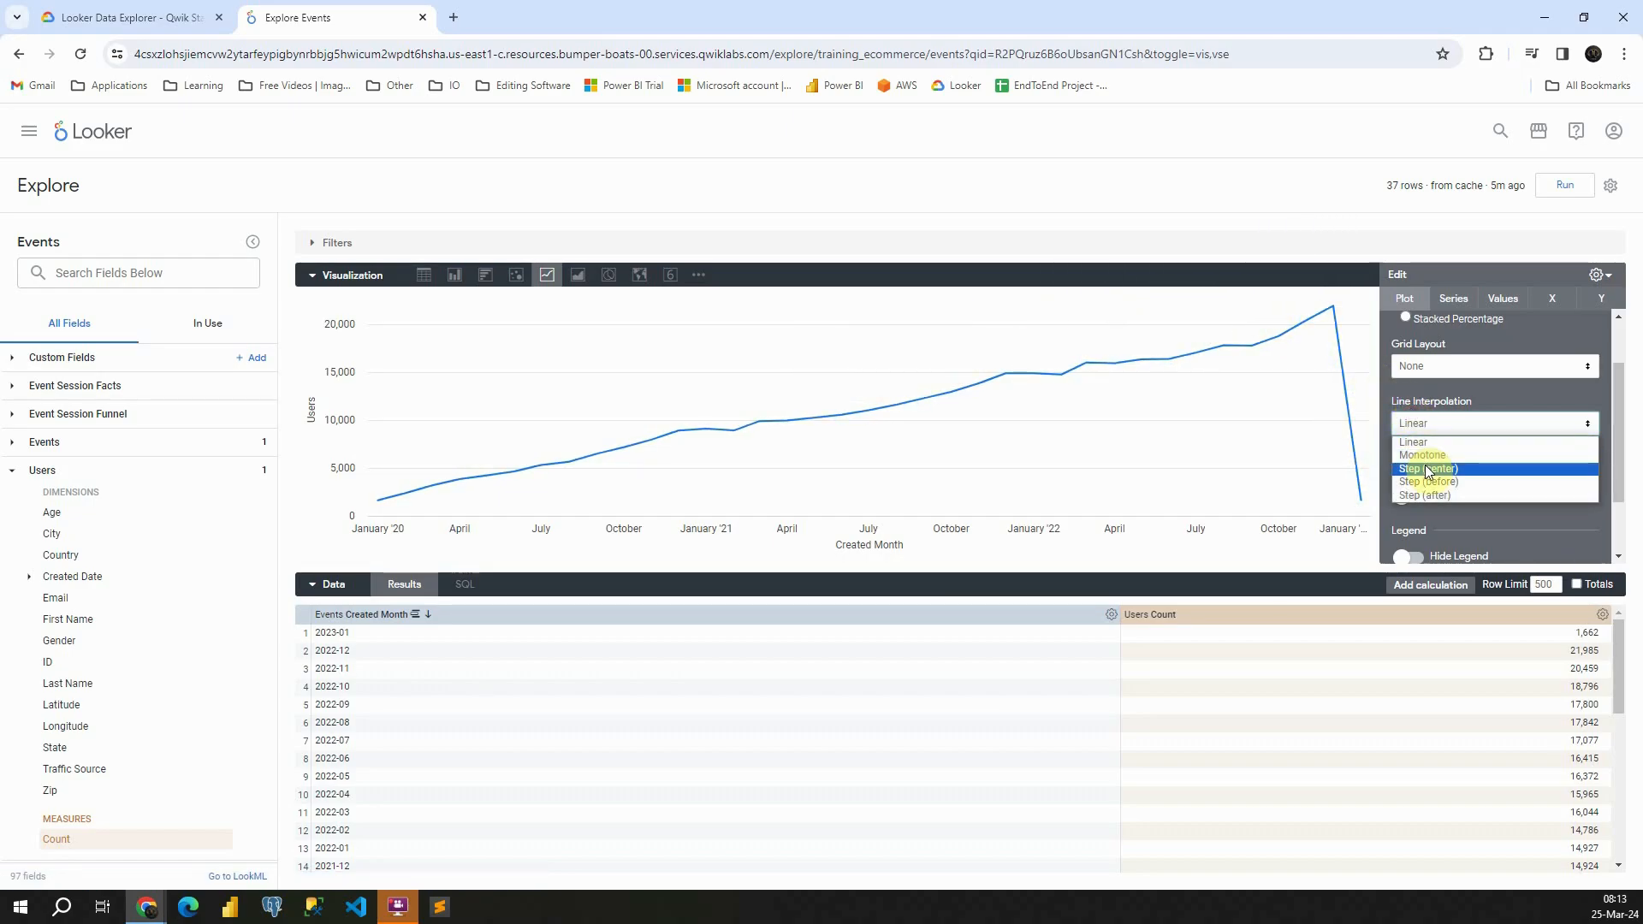
pyautogui.click(1420, 456)
pyautogui.click(1423, 423)
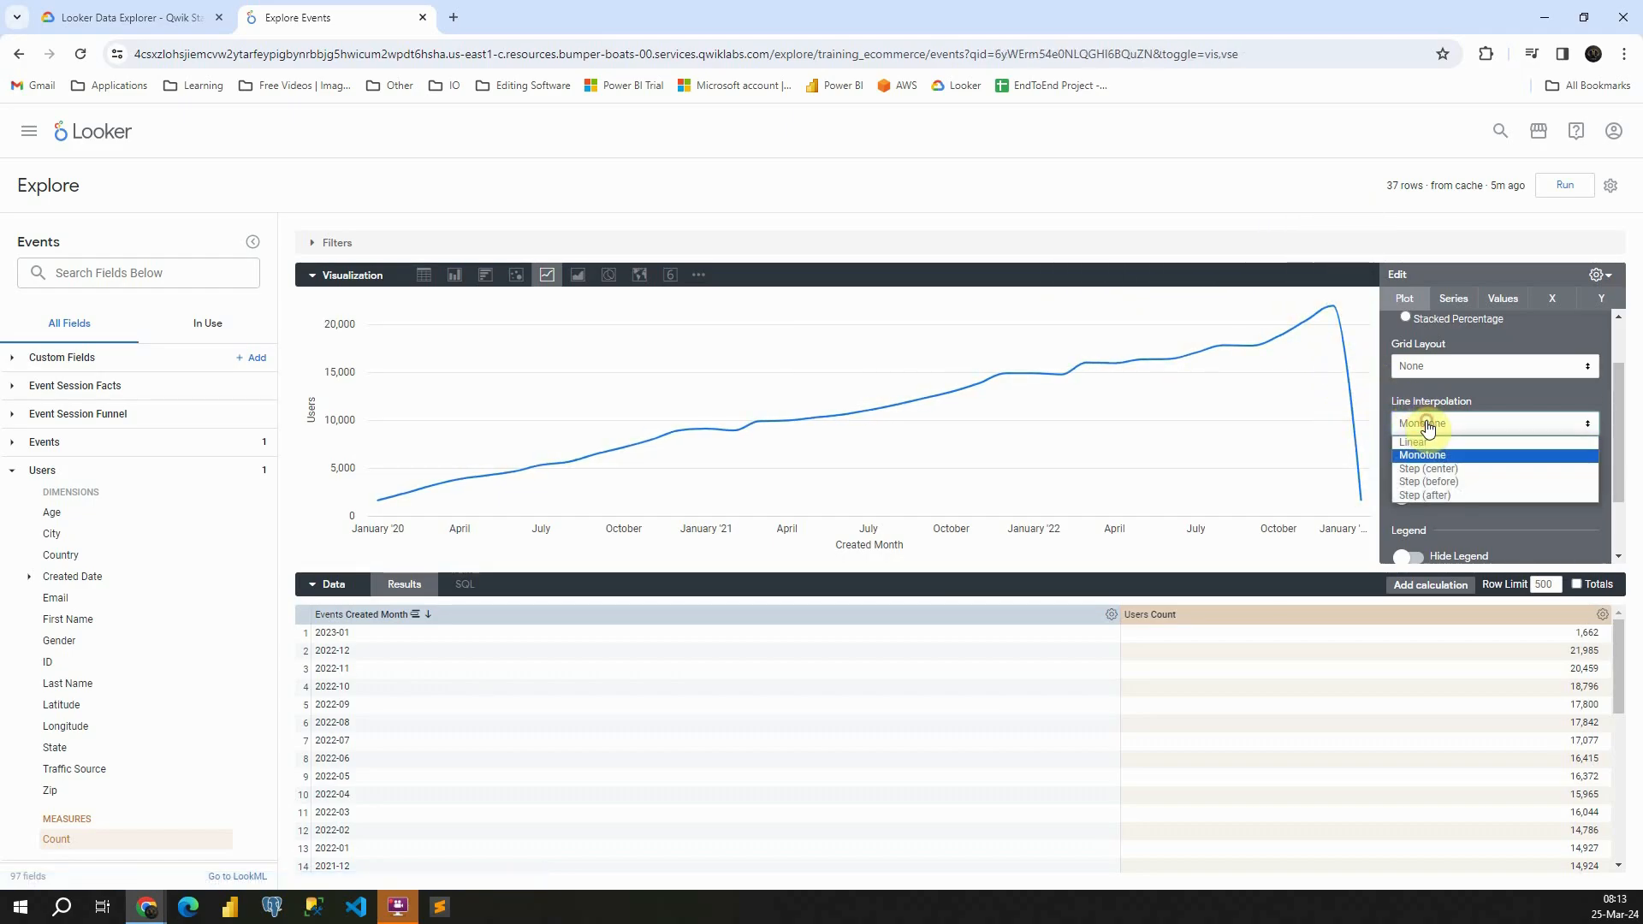
pyautogui.click(1422, 441)
# Try the Swap X and Y, Hide Legend and Limit Displayed Rows options, turning each one off again
pyautogui.scroll(-1, 1435, 463)
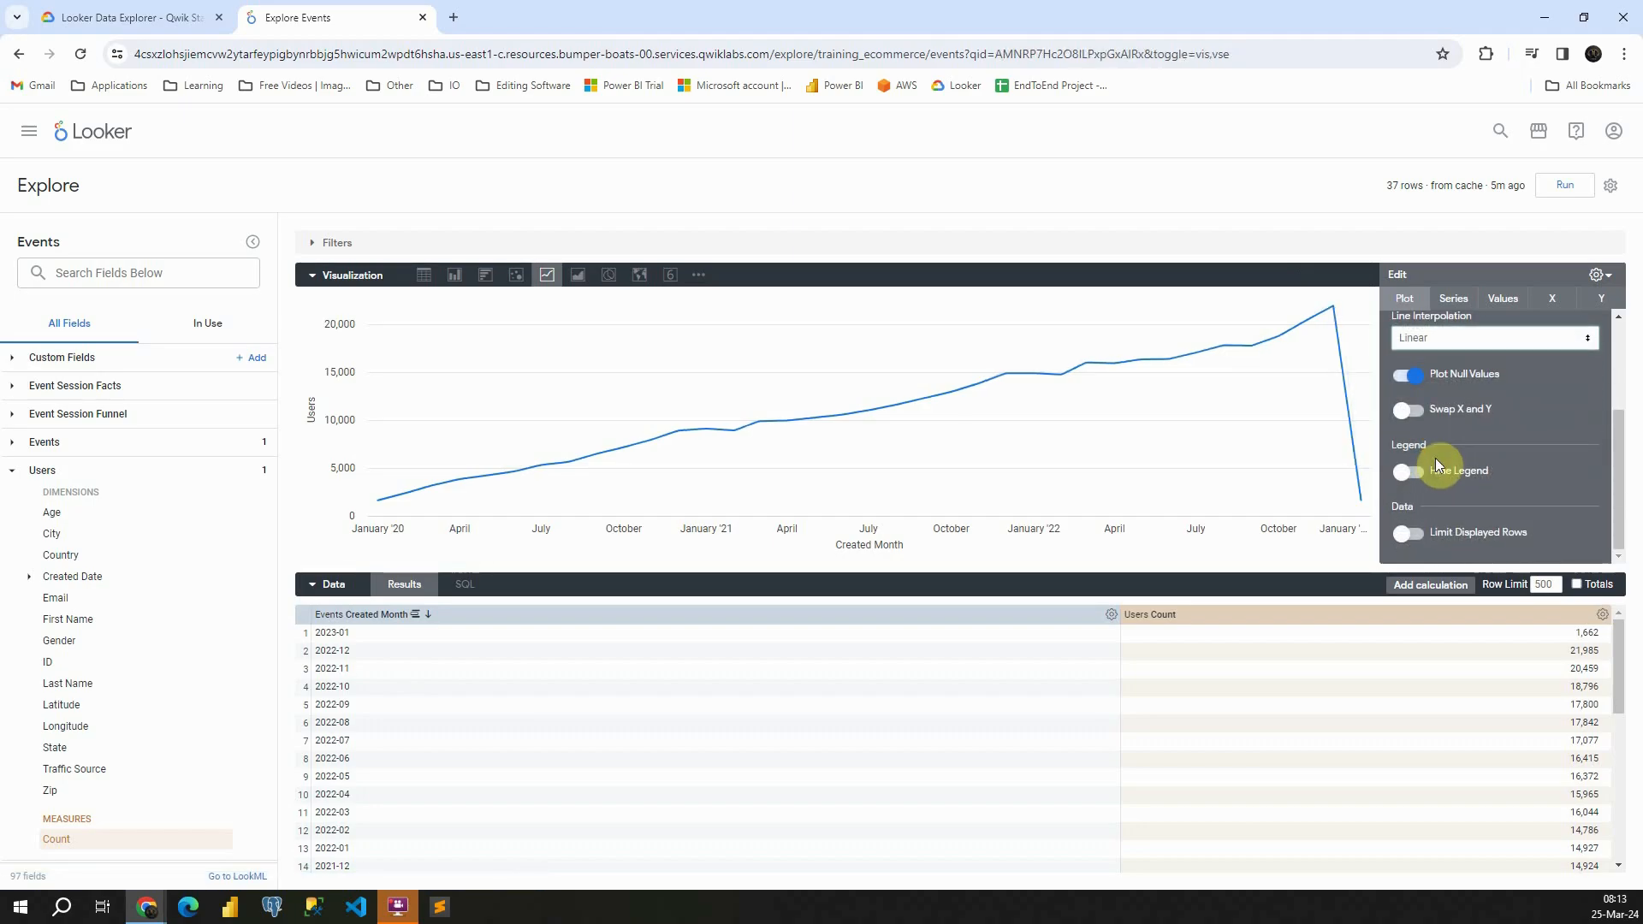
pyautogui.click(1414, 415)
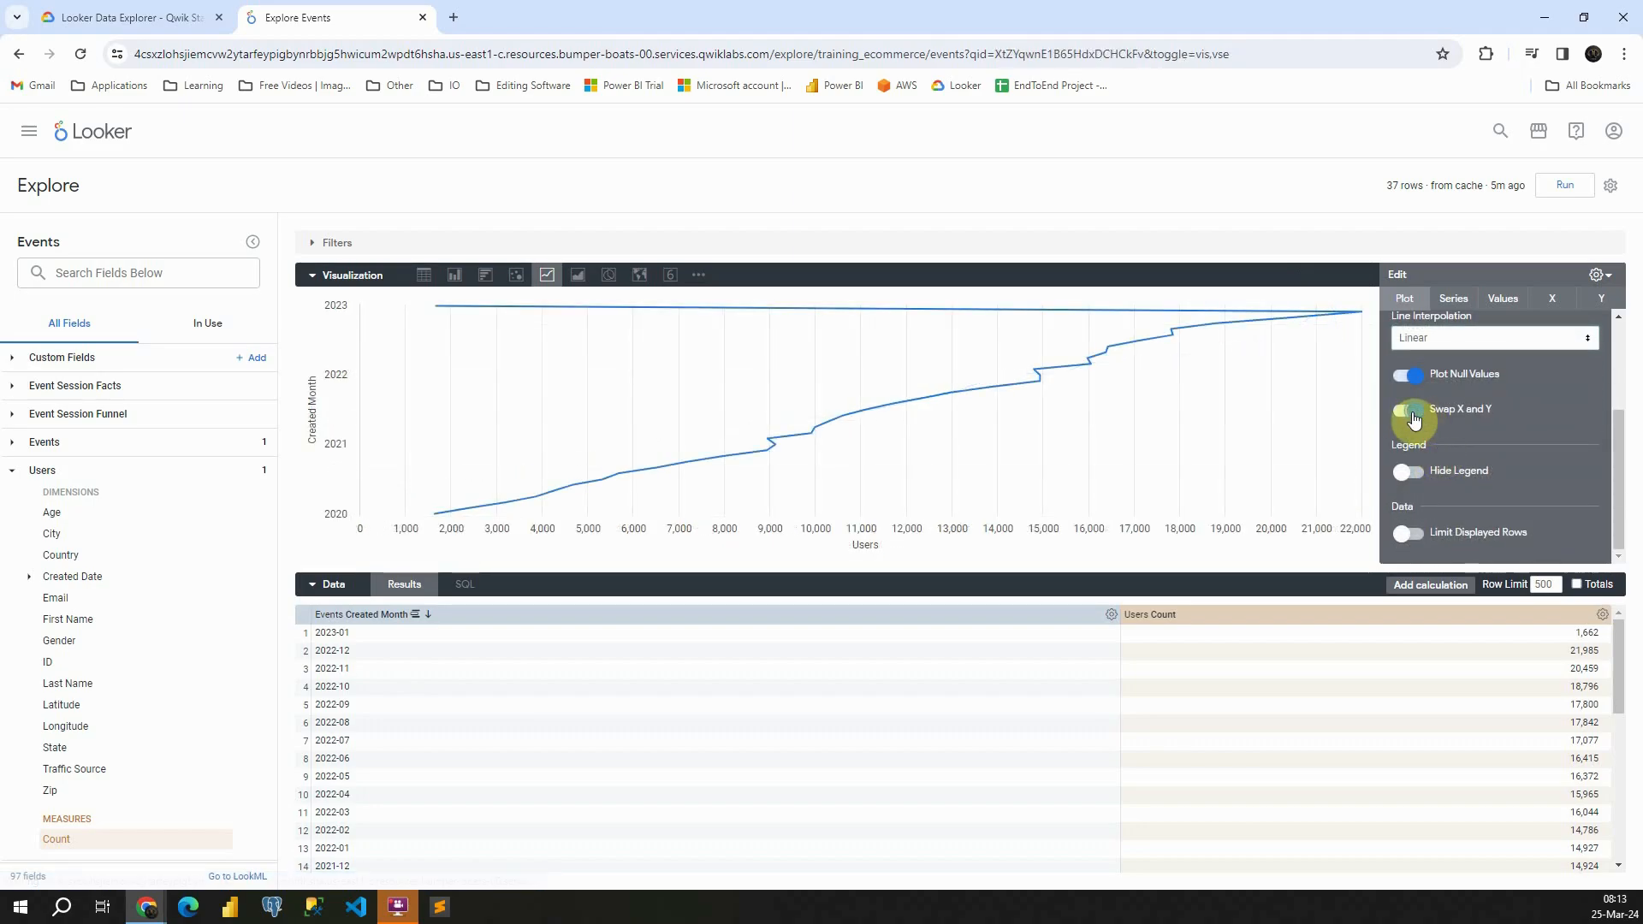
pyautogui.click(1414, 418)
pyautogui.click(1410, 473)
pyautogui.click(1410, 473)
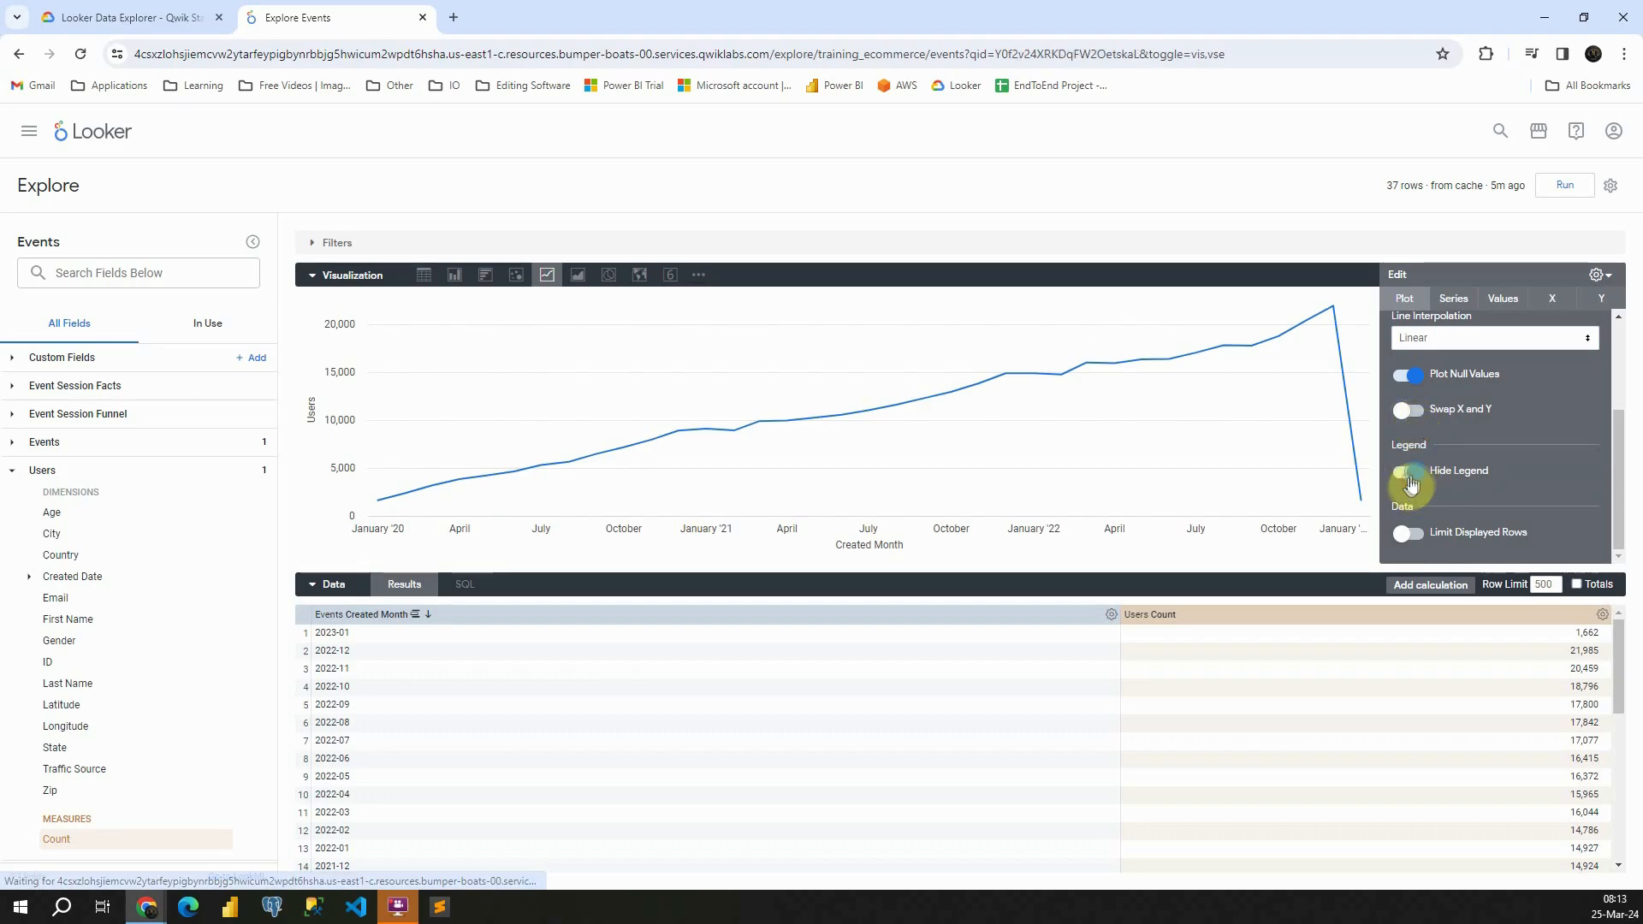
pyautogui.click(1414, 537)
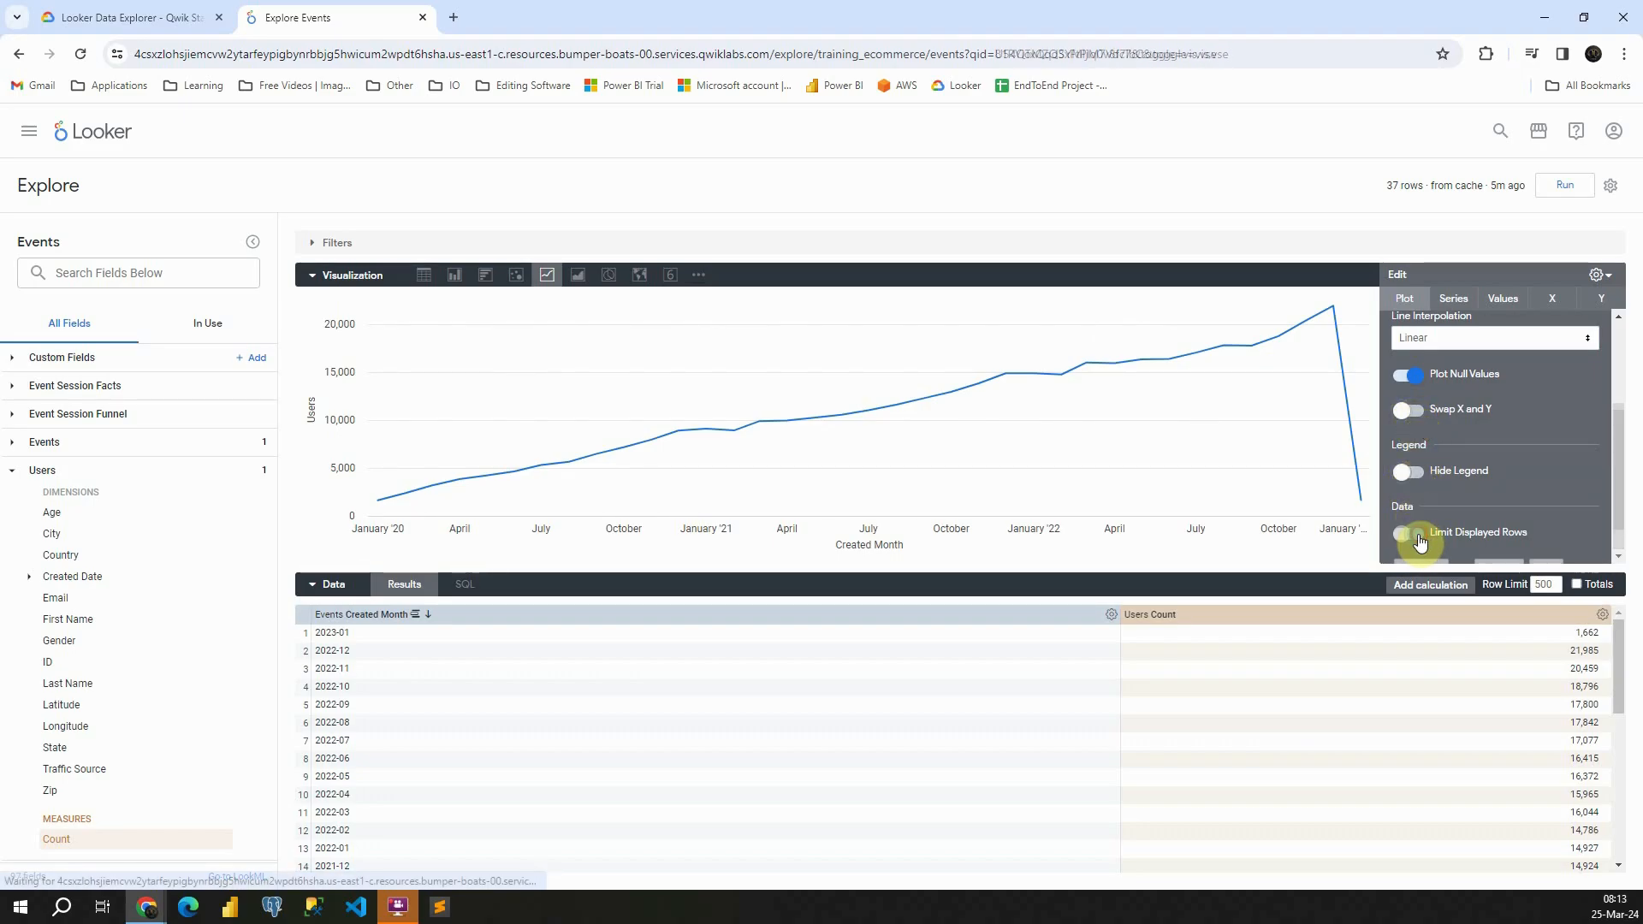
pyautogui.click(1417, 537)
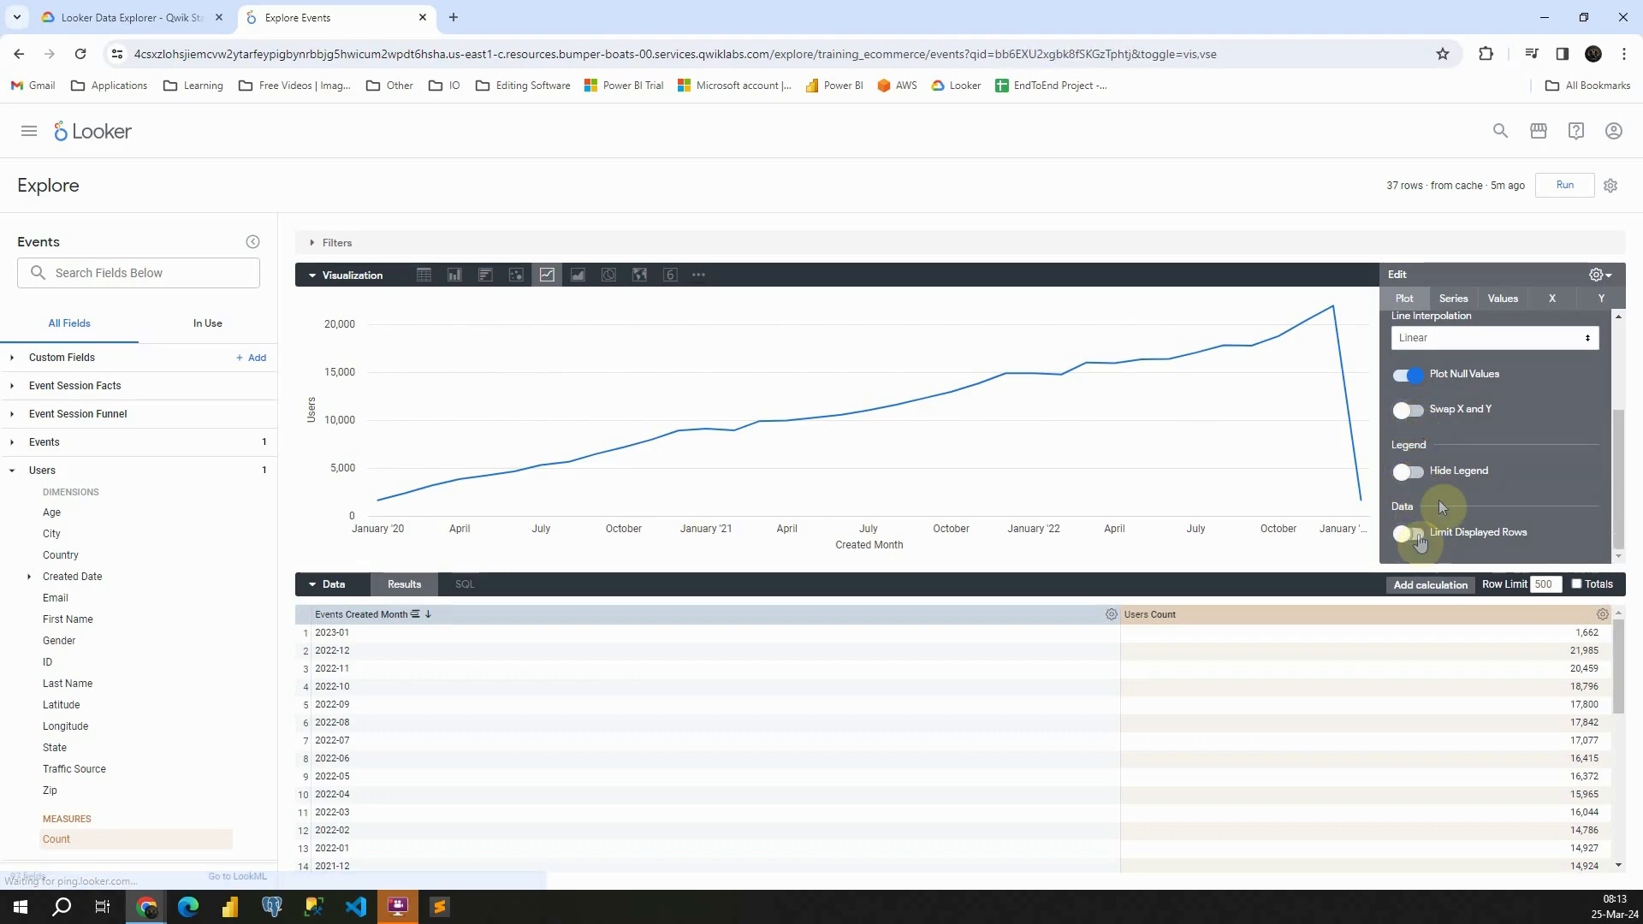
# In the series settings, try the white-to-pink gradient palette and apply the Shoreline collection's second multicolour palette
pyautogui.click(1452, 299)
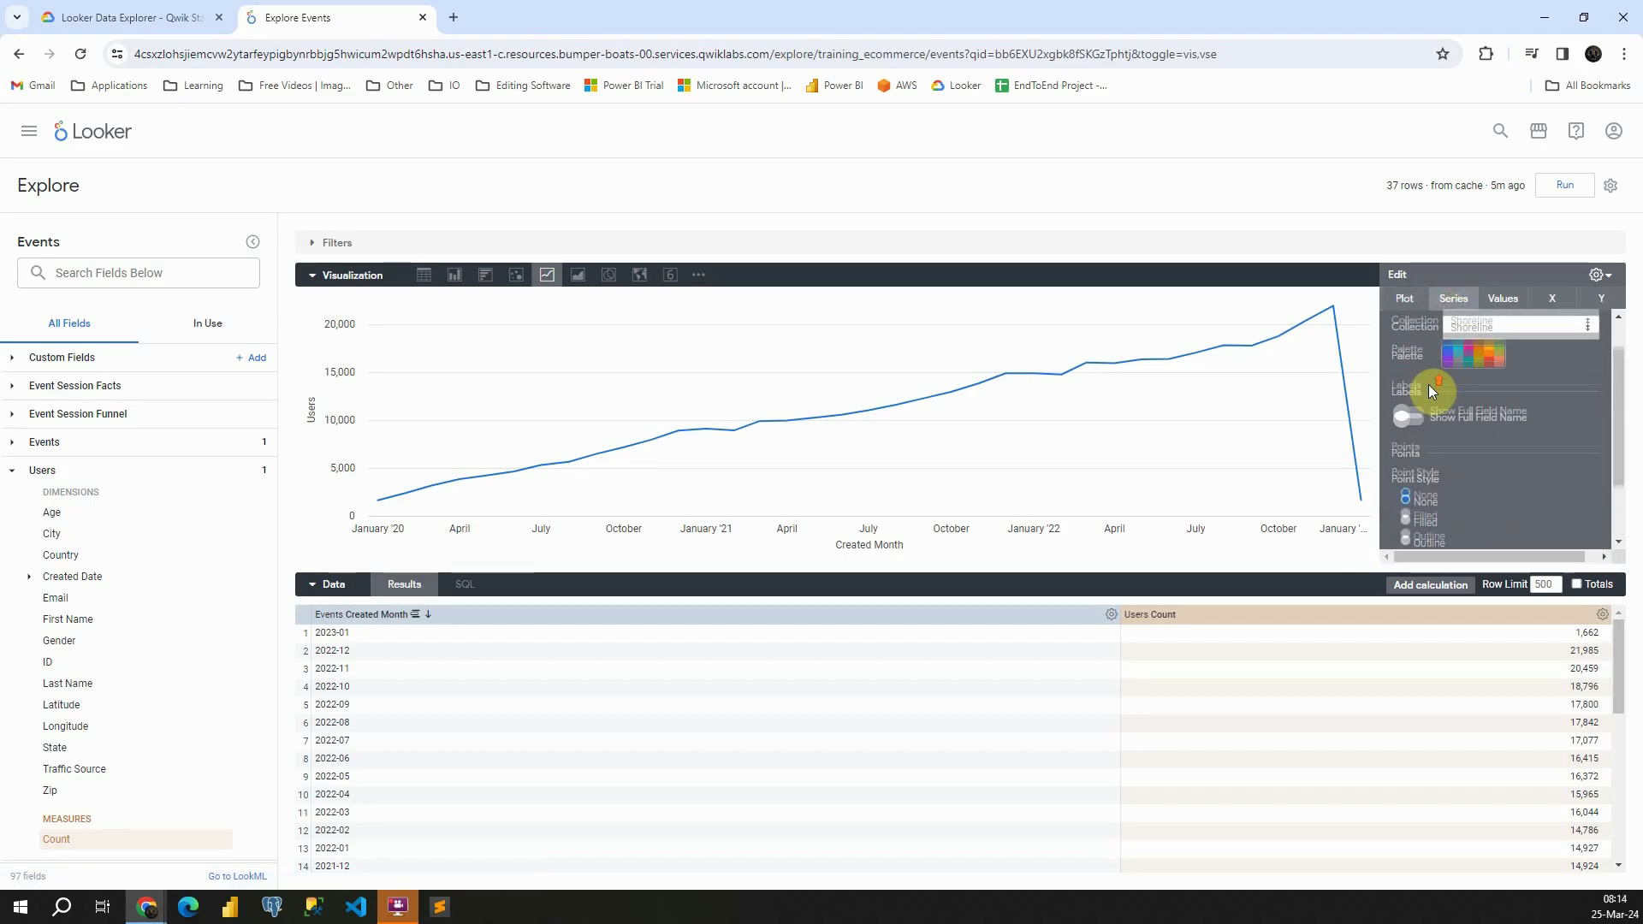
pyautogui.click(1465, 396)
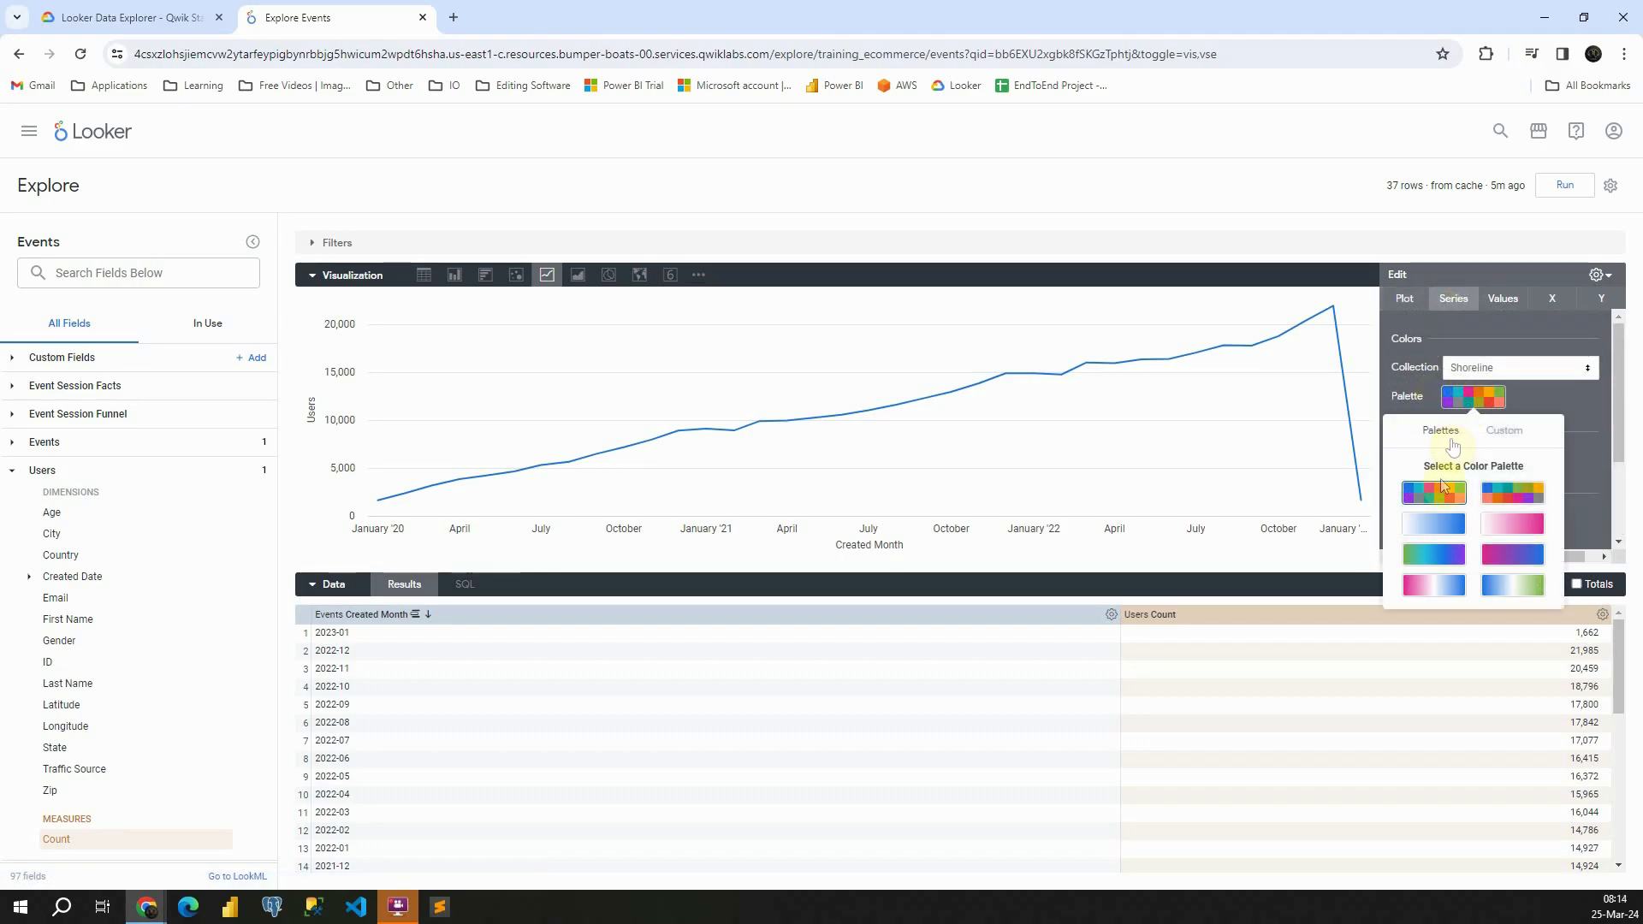
pyautogui.click(1512, 523)
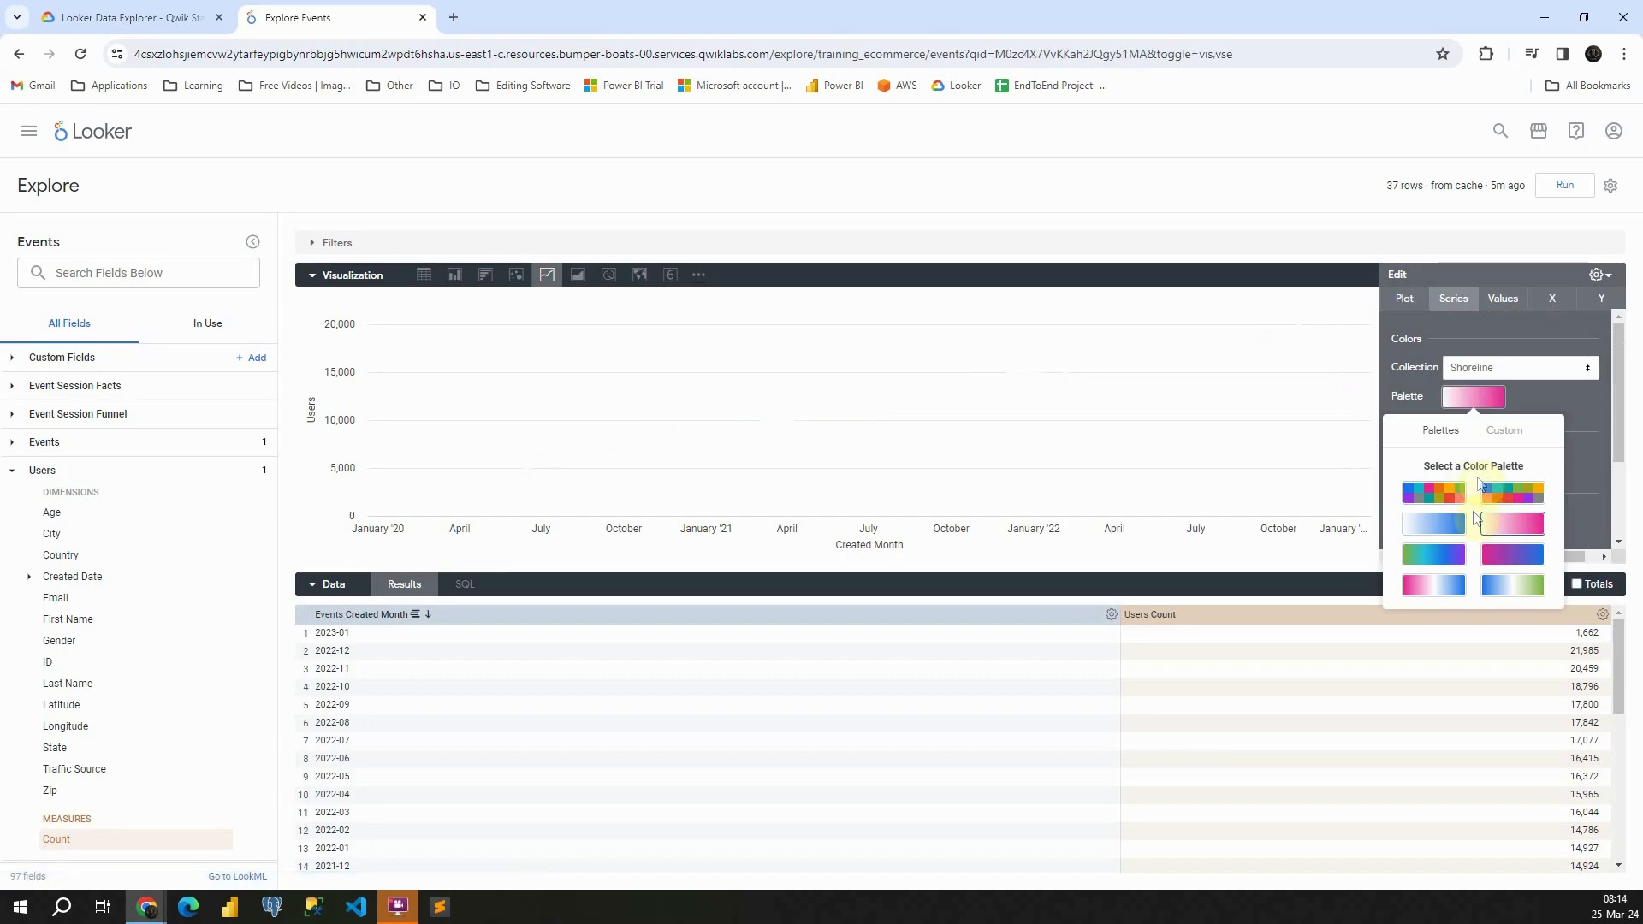
pyautogui.click(1512, 492)
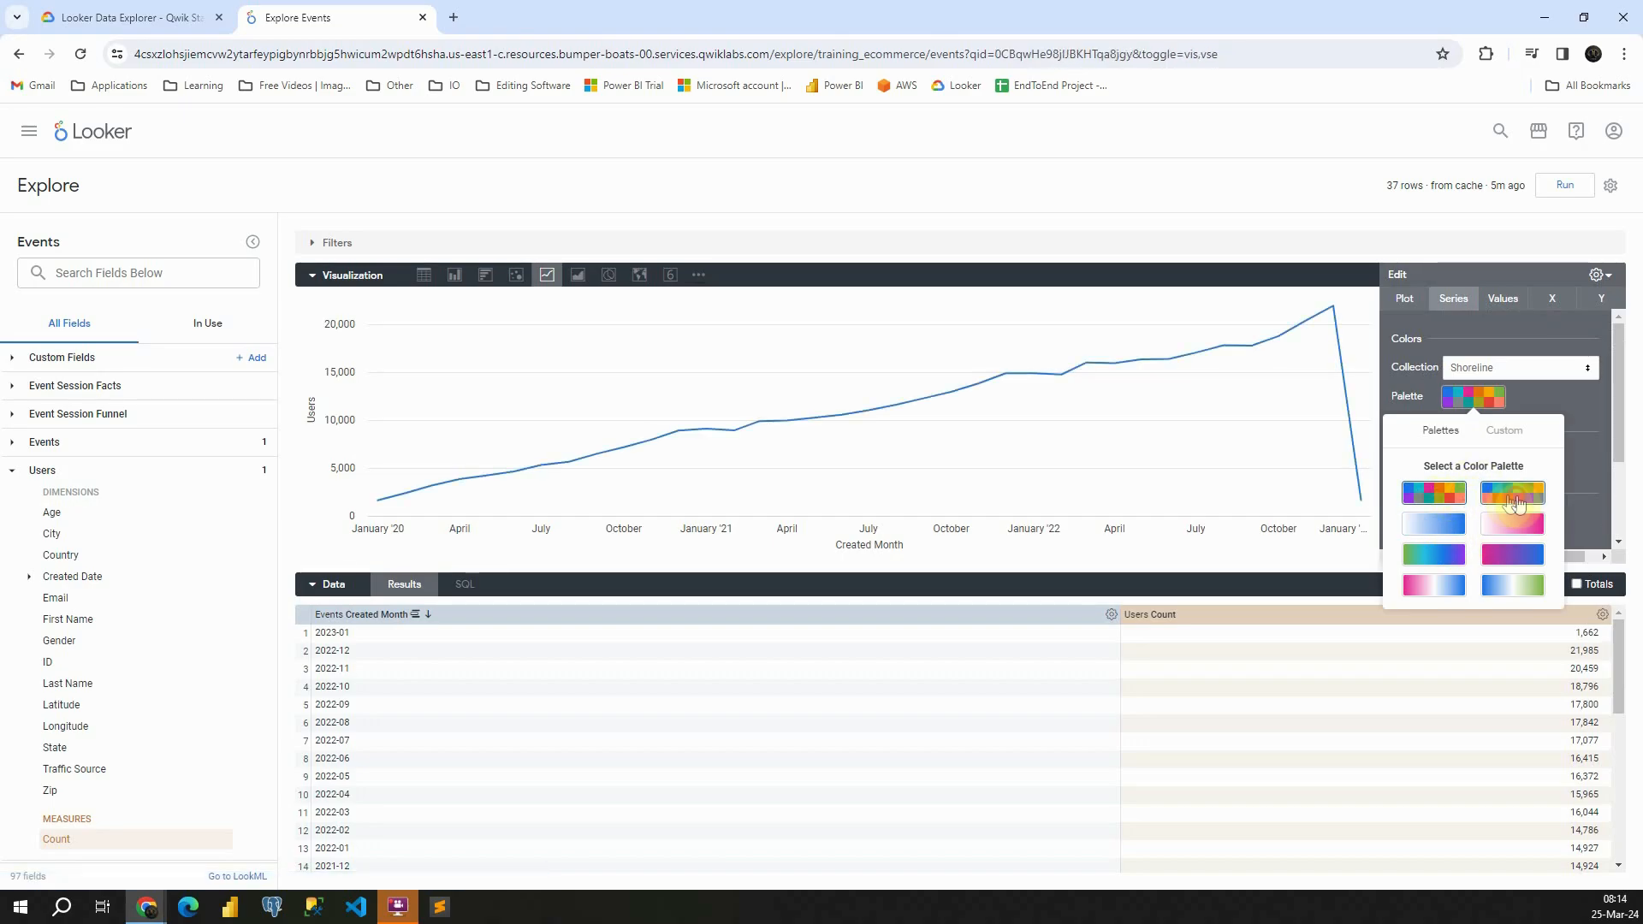
pyautogui.click(1445, 396)
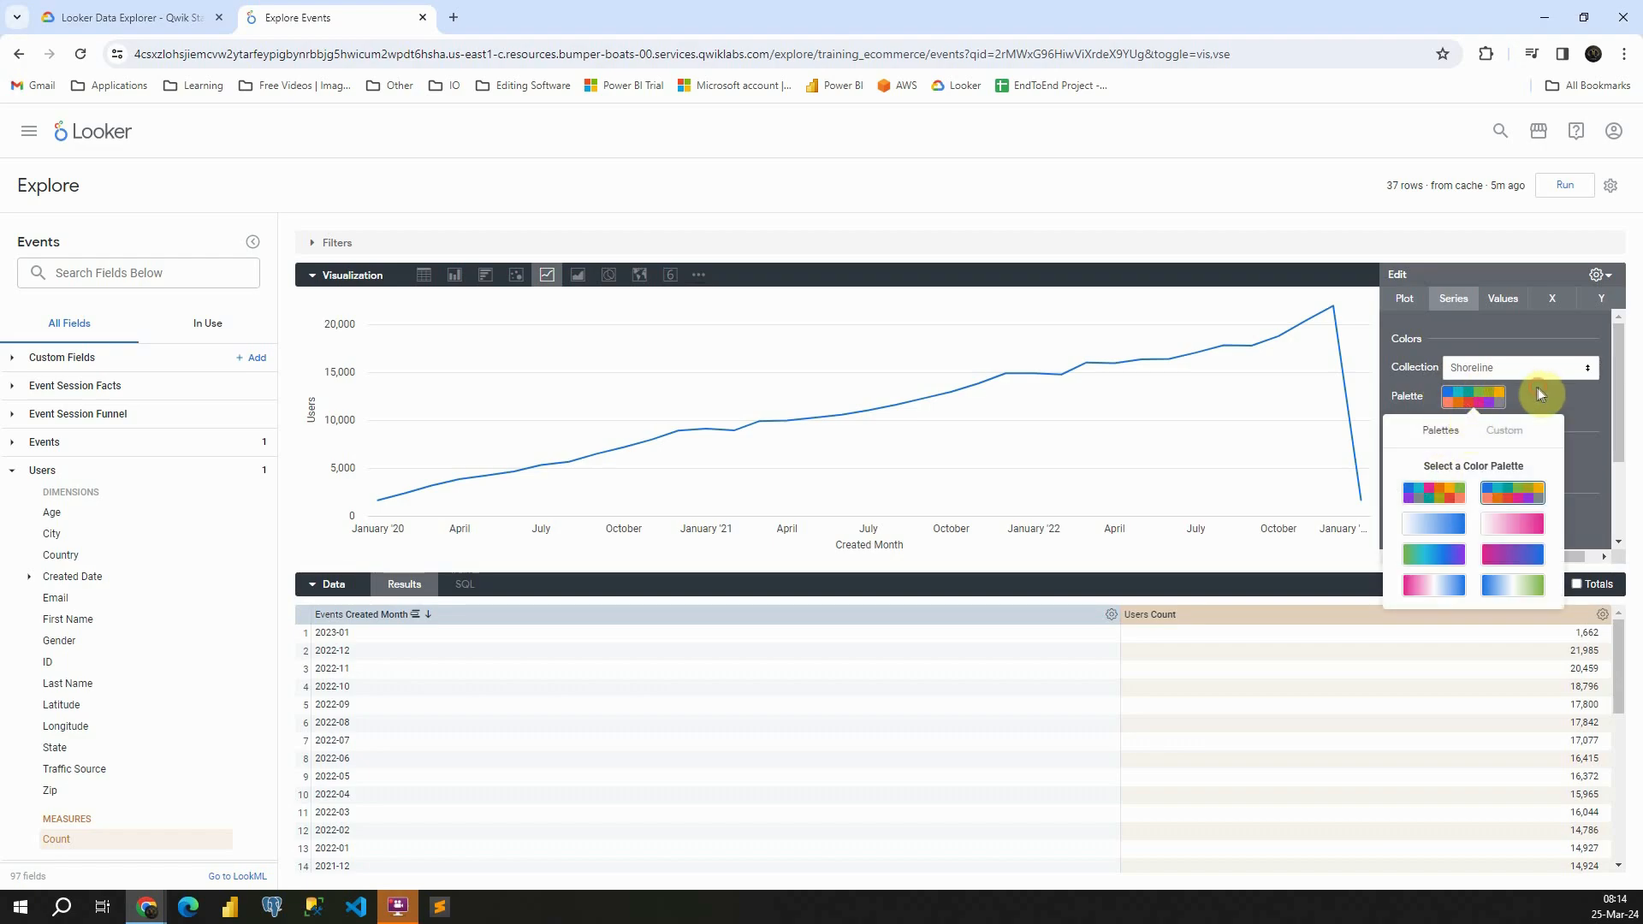
# Customize the Users series with the pink colour from the palette
pyautogui.scroll(-2, 1500, 414)
pyautogui.click(1417, 512)
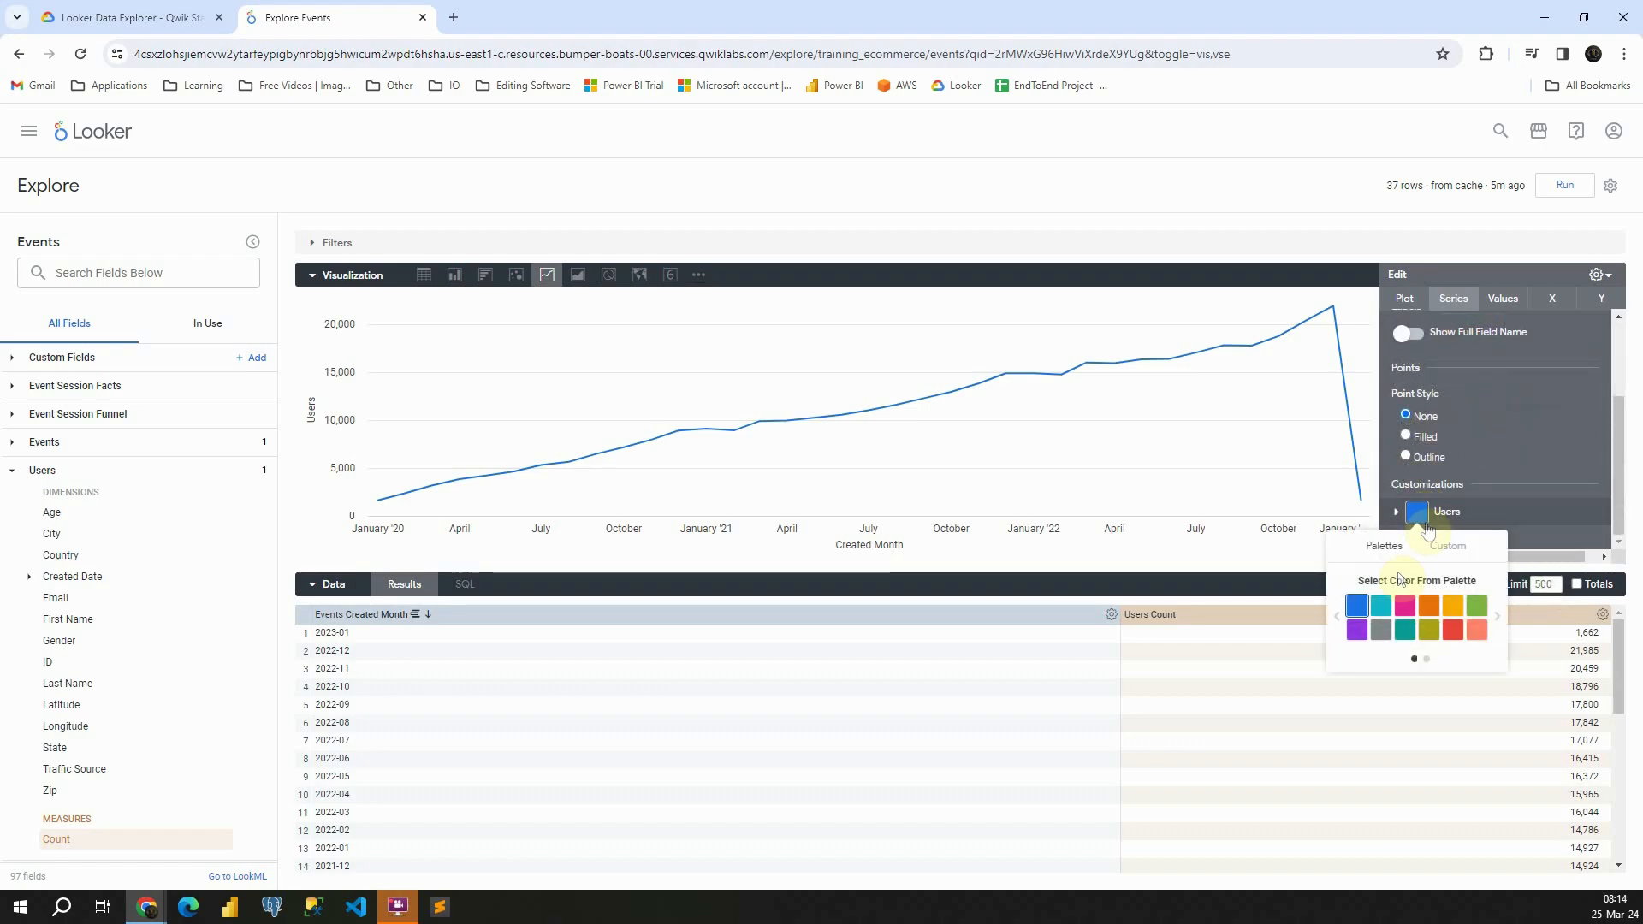
pyautogui.click(1404, 607)
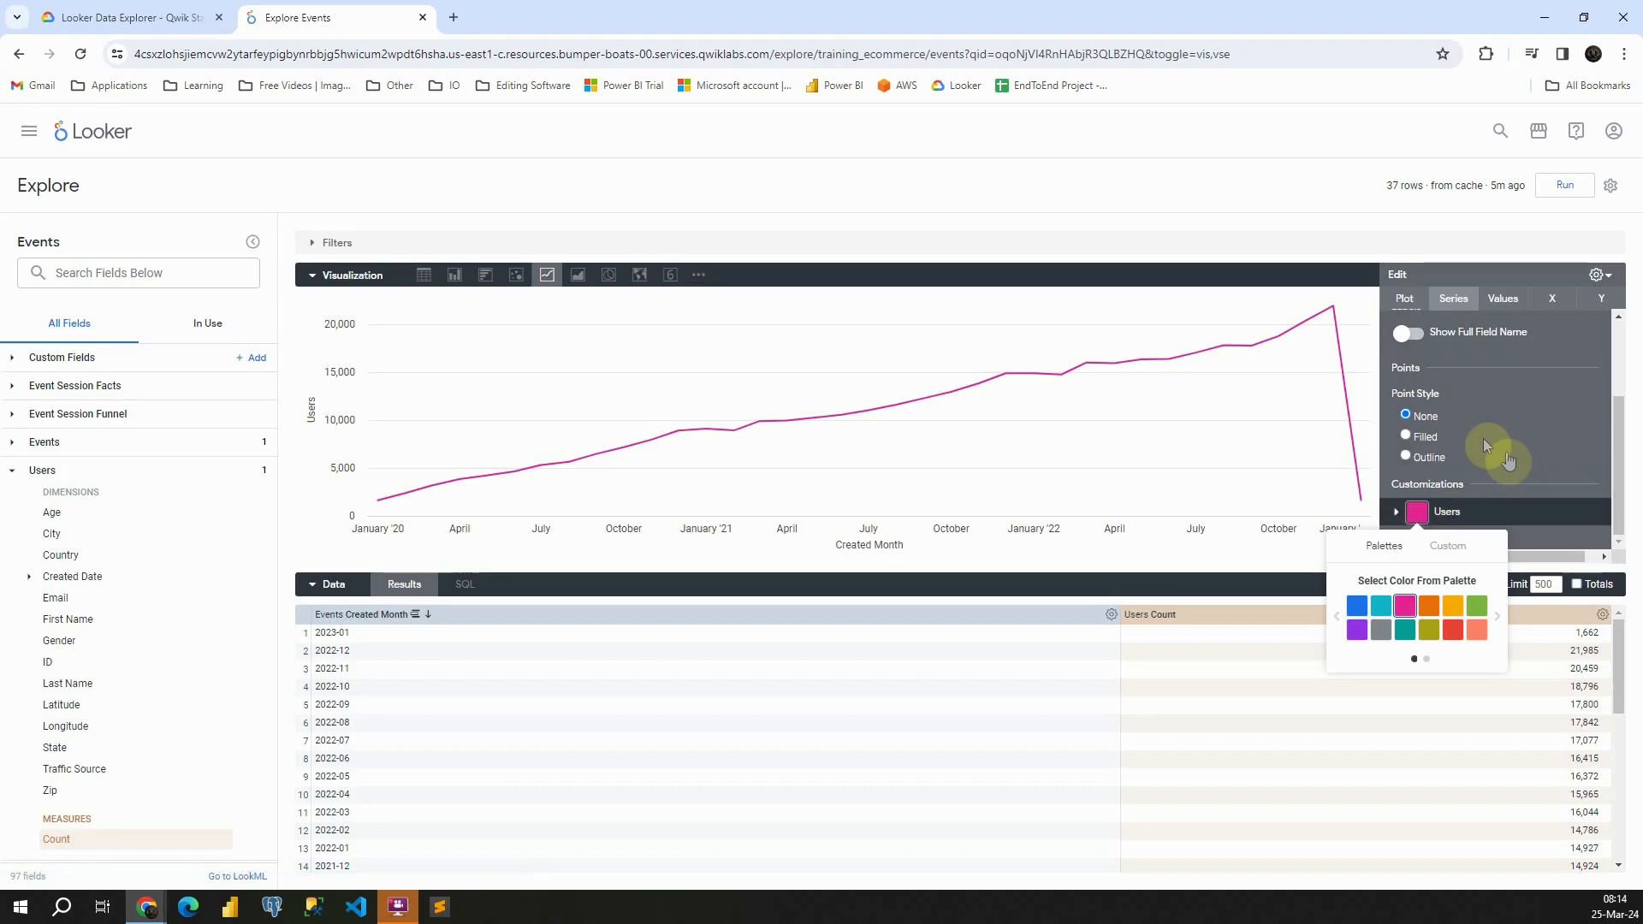
# Try the Filled and Outline point styles, return to None, and switch Show Full Field Name on and off again
pyautogui.click(1406, 437)
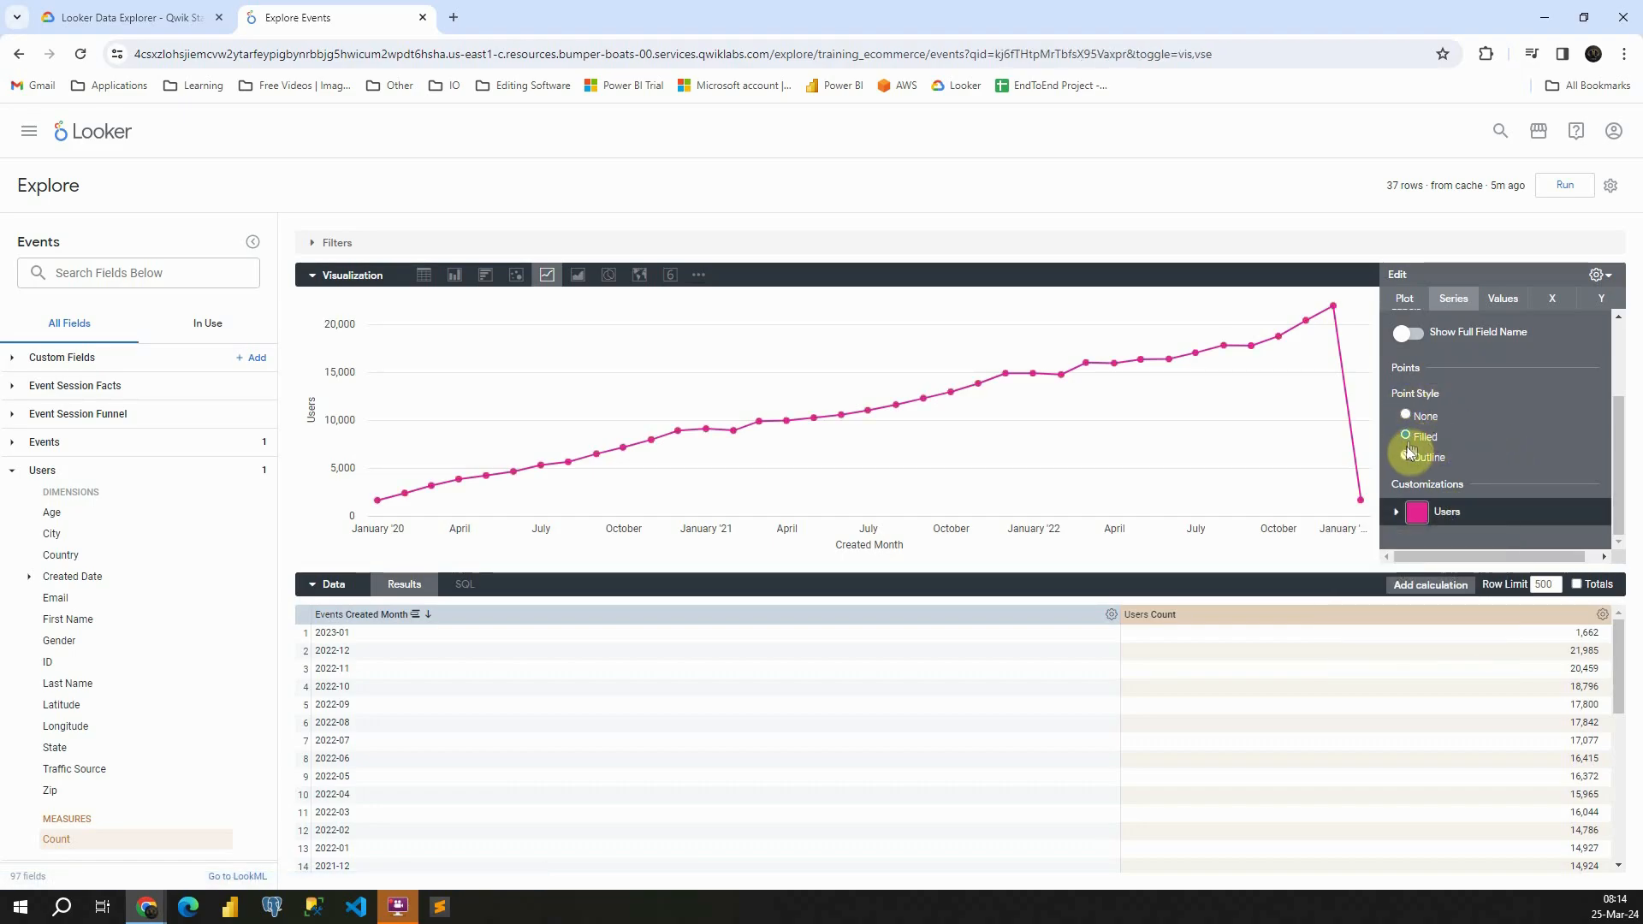
pyautogui.click(1412, 461)
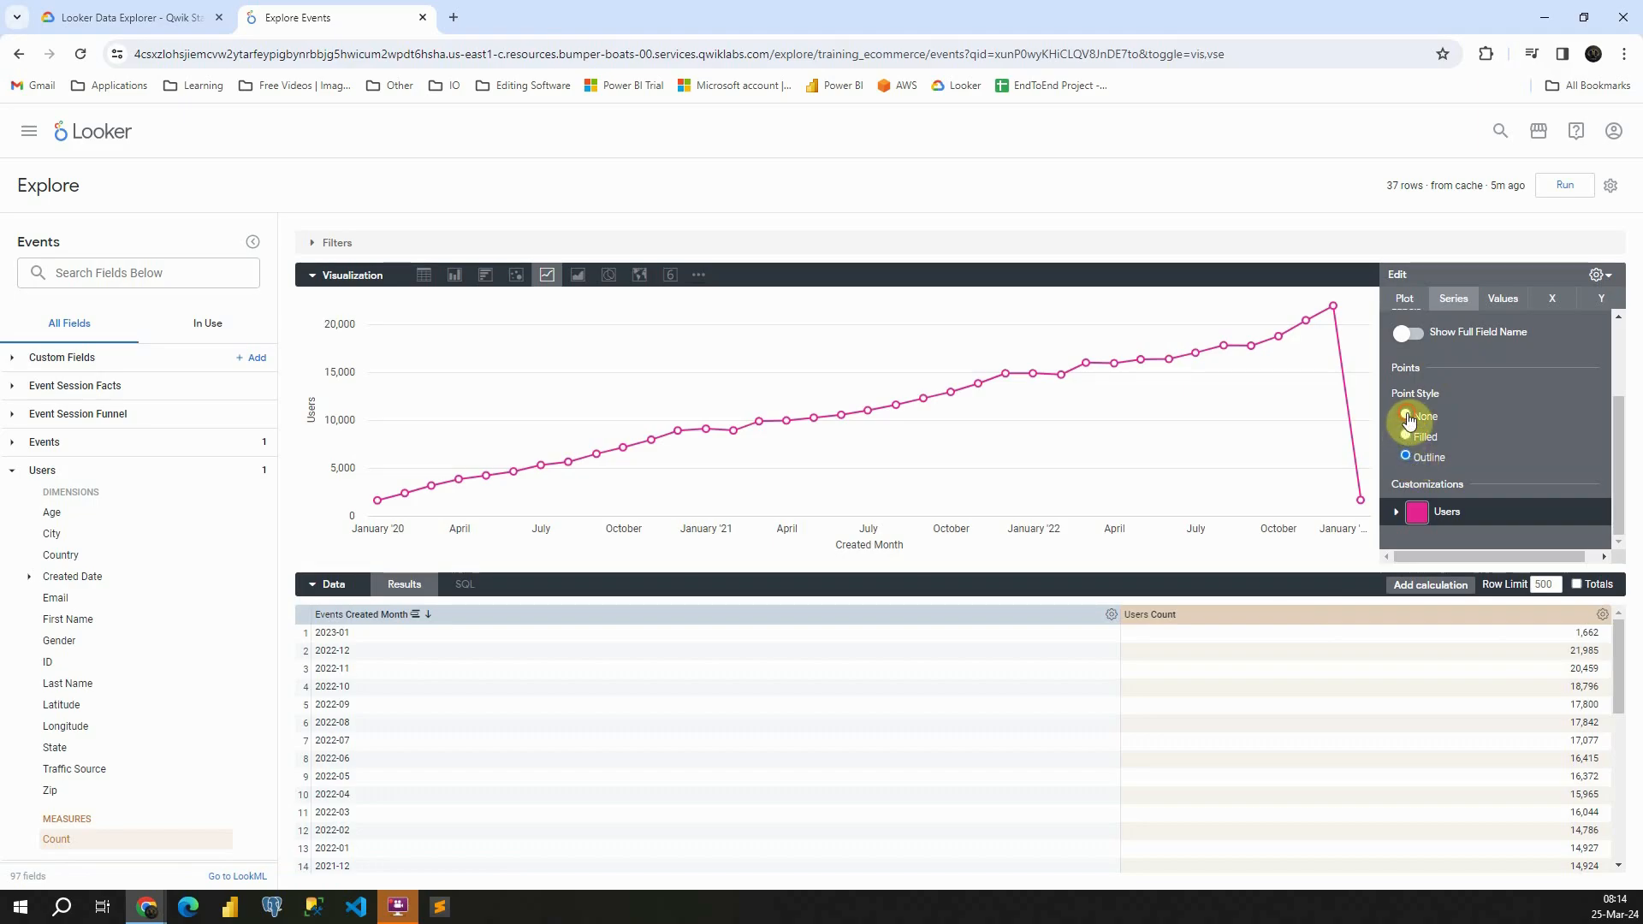
pyautogui.click(1453, 410)
pyautogui.click(1412, 338)
pyautogui.click(1413, 337)
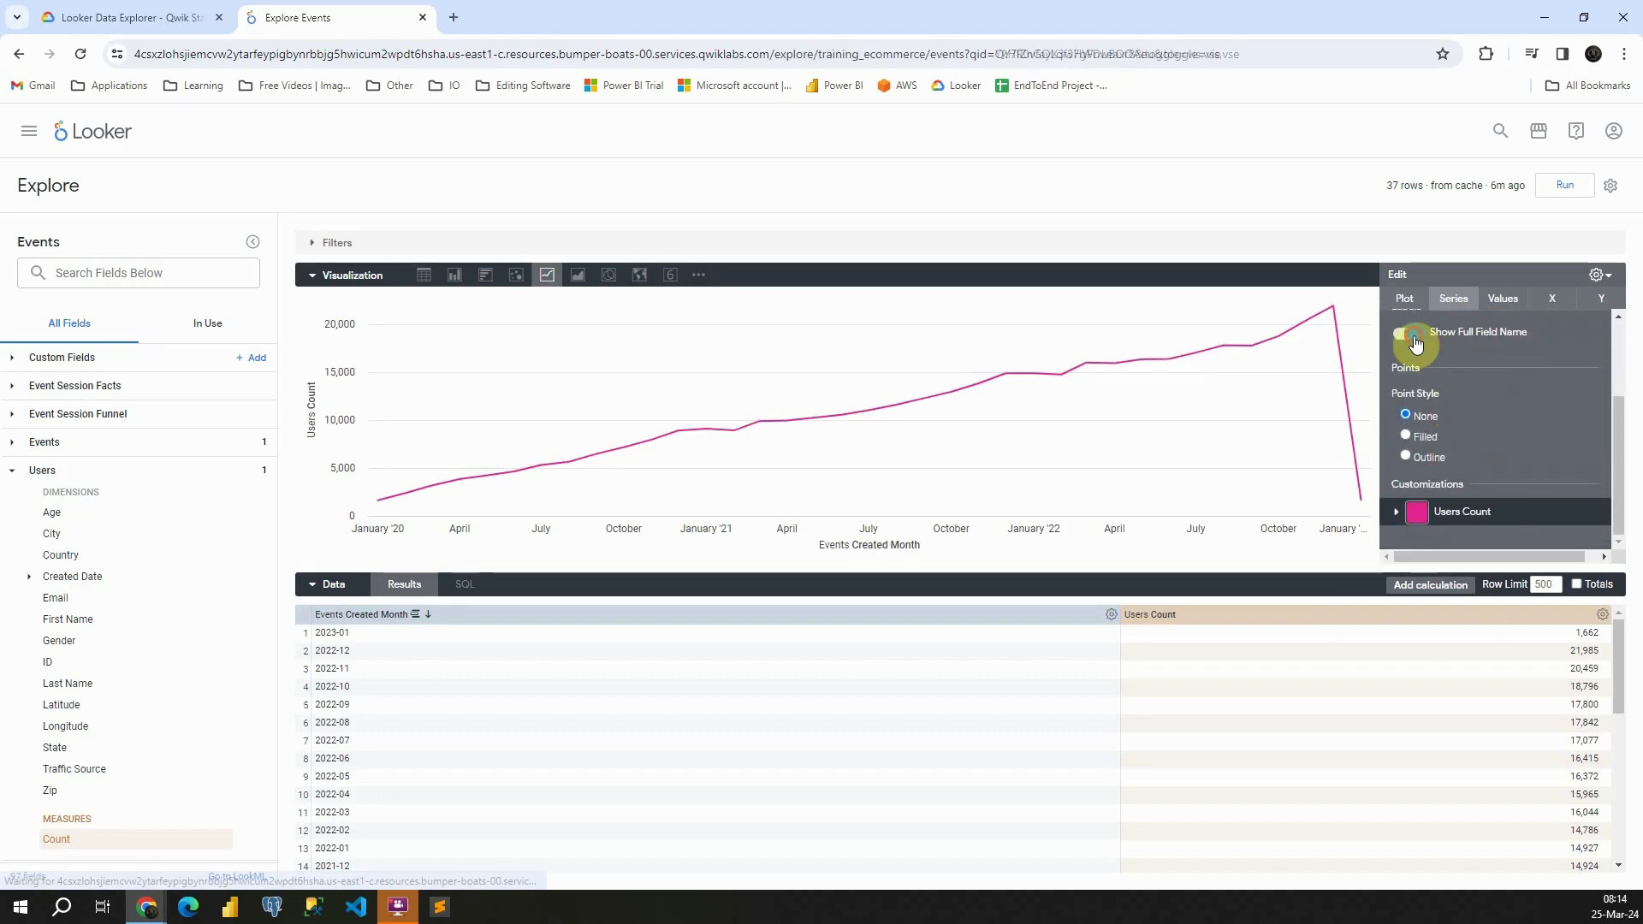
# In the value settings, try the Value Labels and Label Null Columns options and review the value colour, font size, rotation and format fields
pyautogui.click(1504, 301)
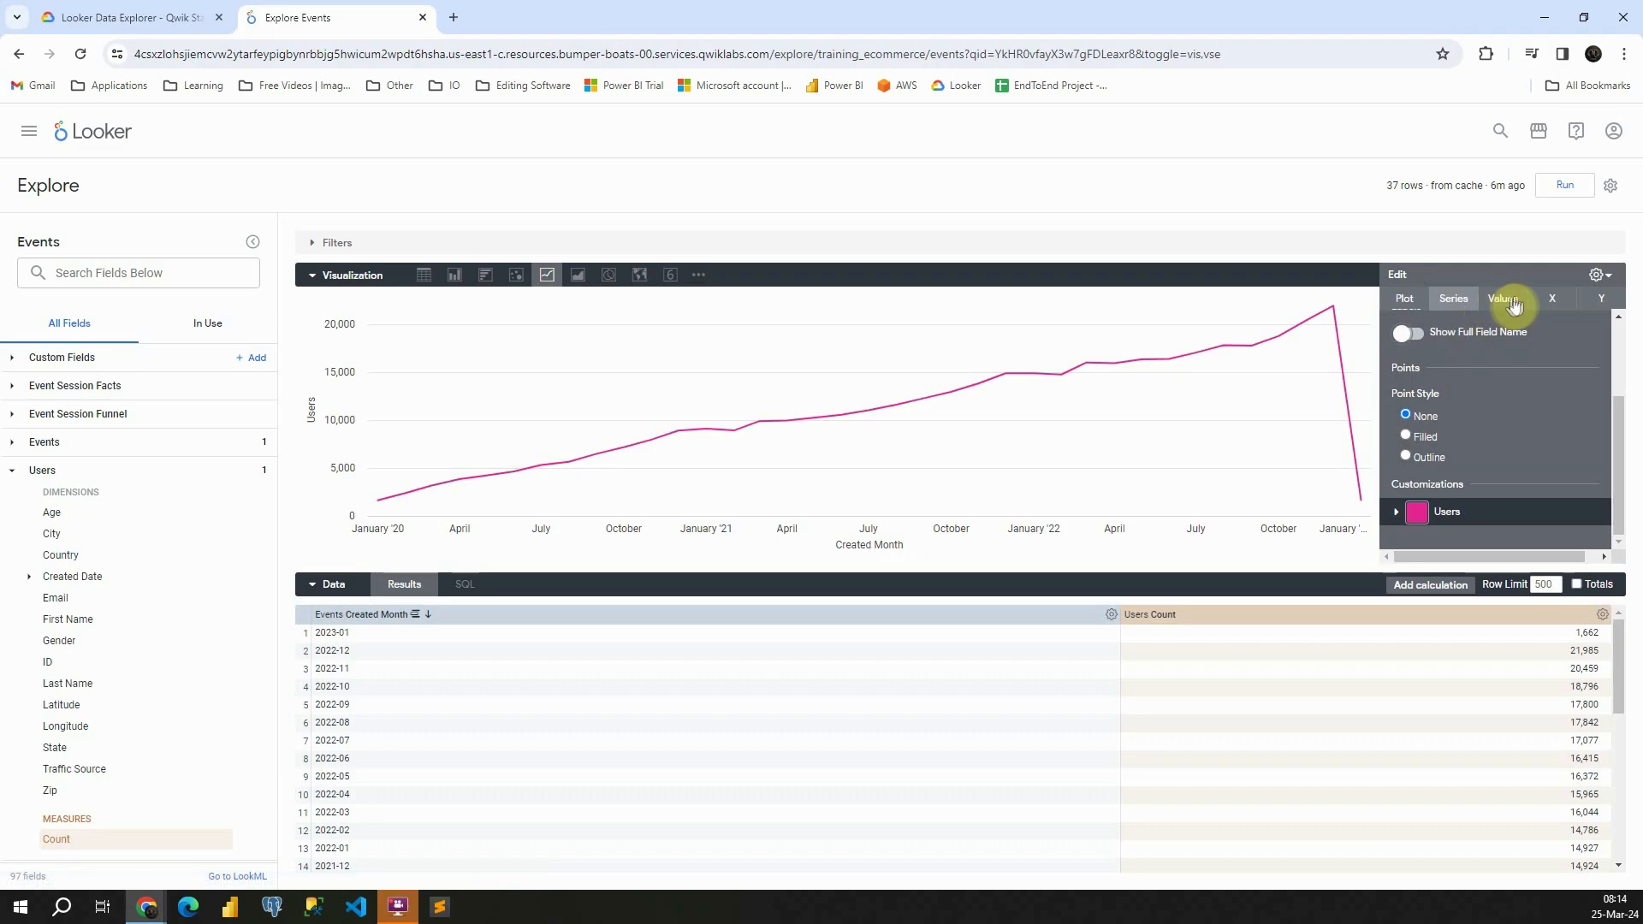
pyautogui.click(1409, 331)
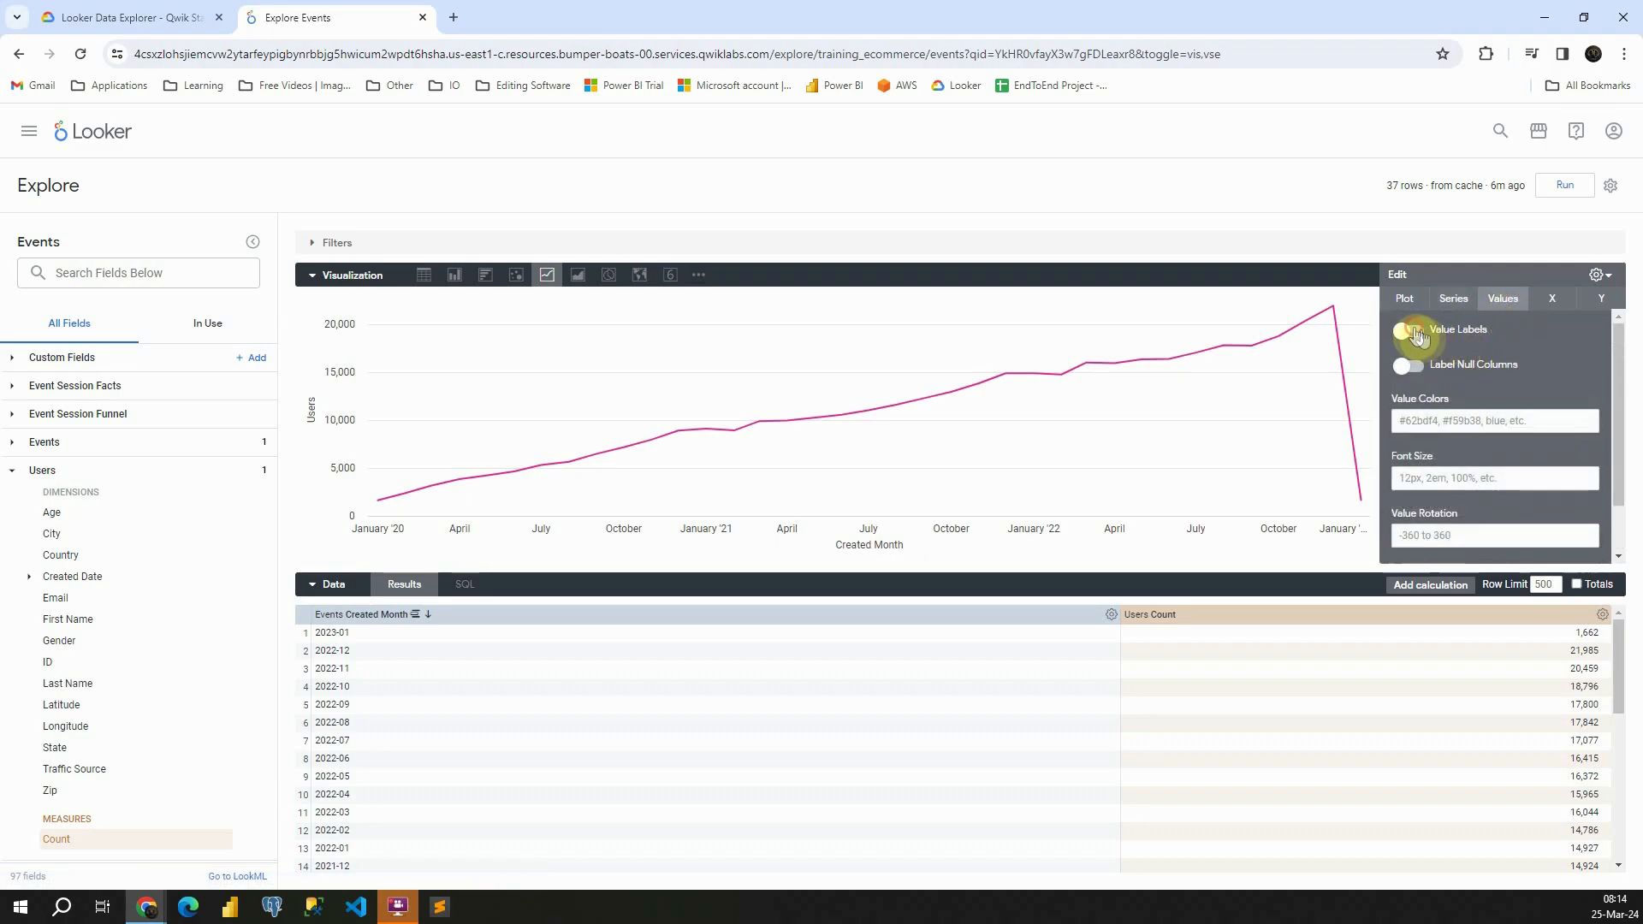
pyautogui.click(1407, 331)
pyautogui.click(1410, 365)
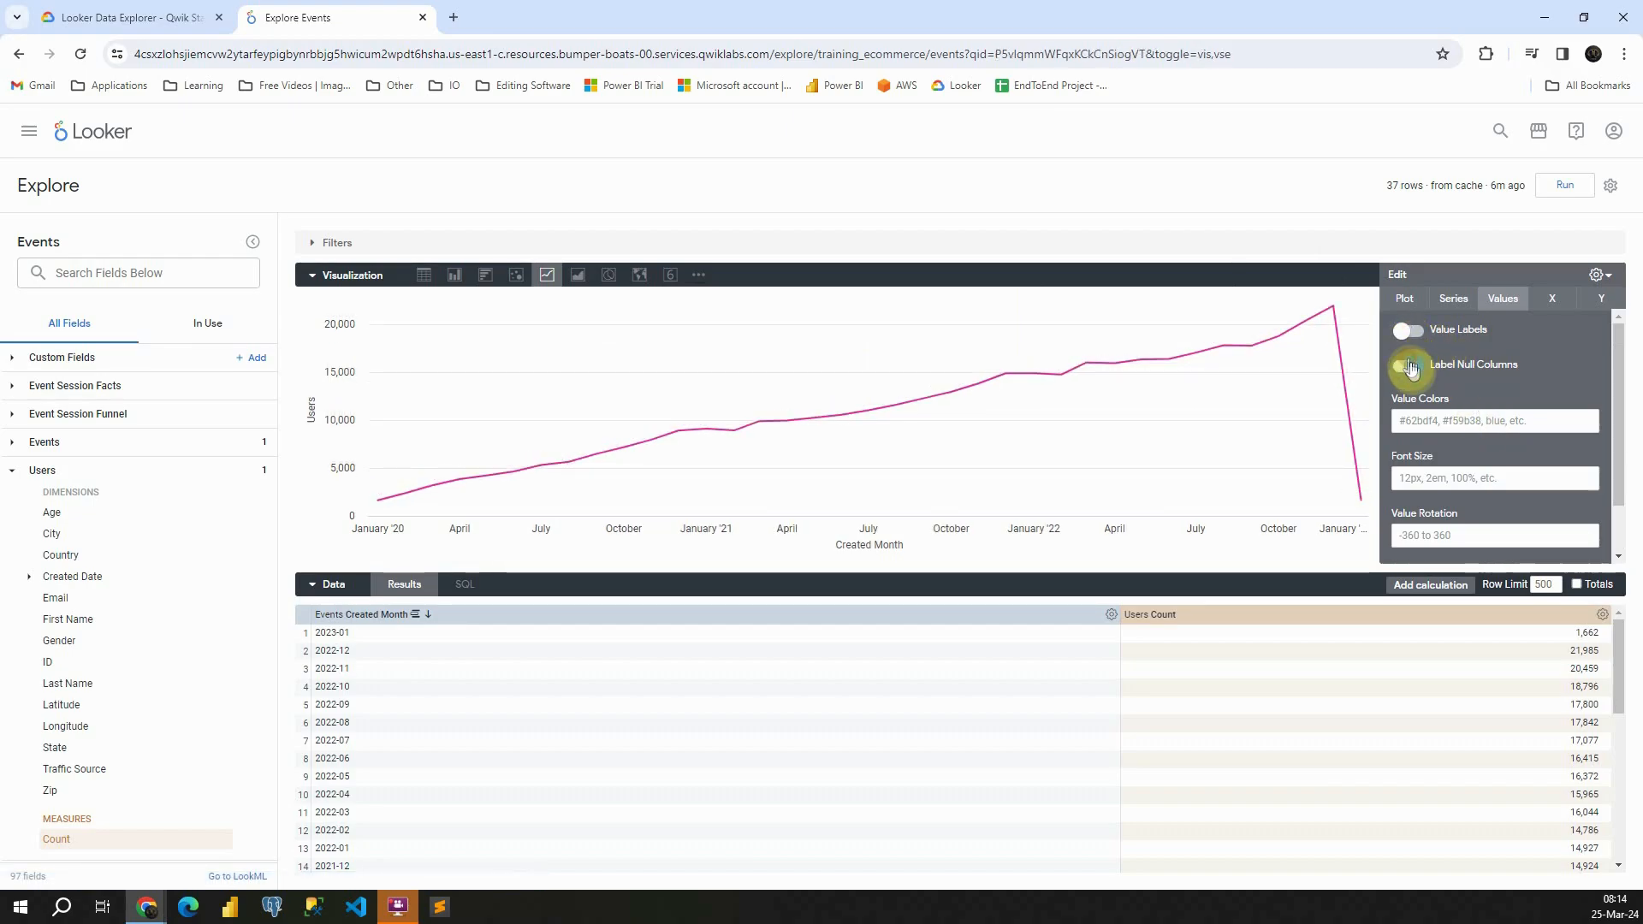
pyautogui.scroll(-1, 1429, 389)
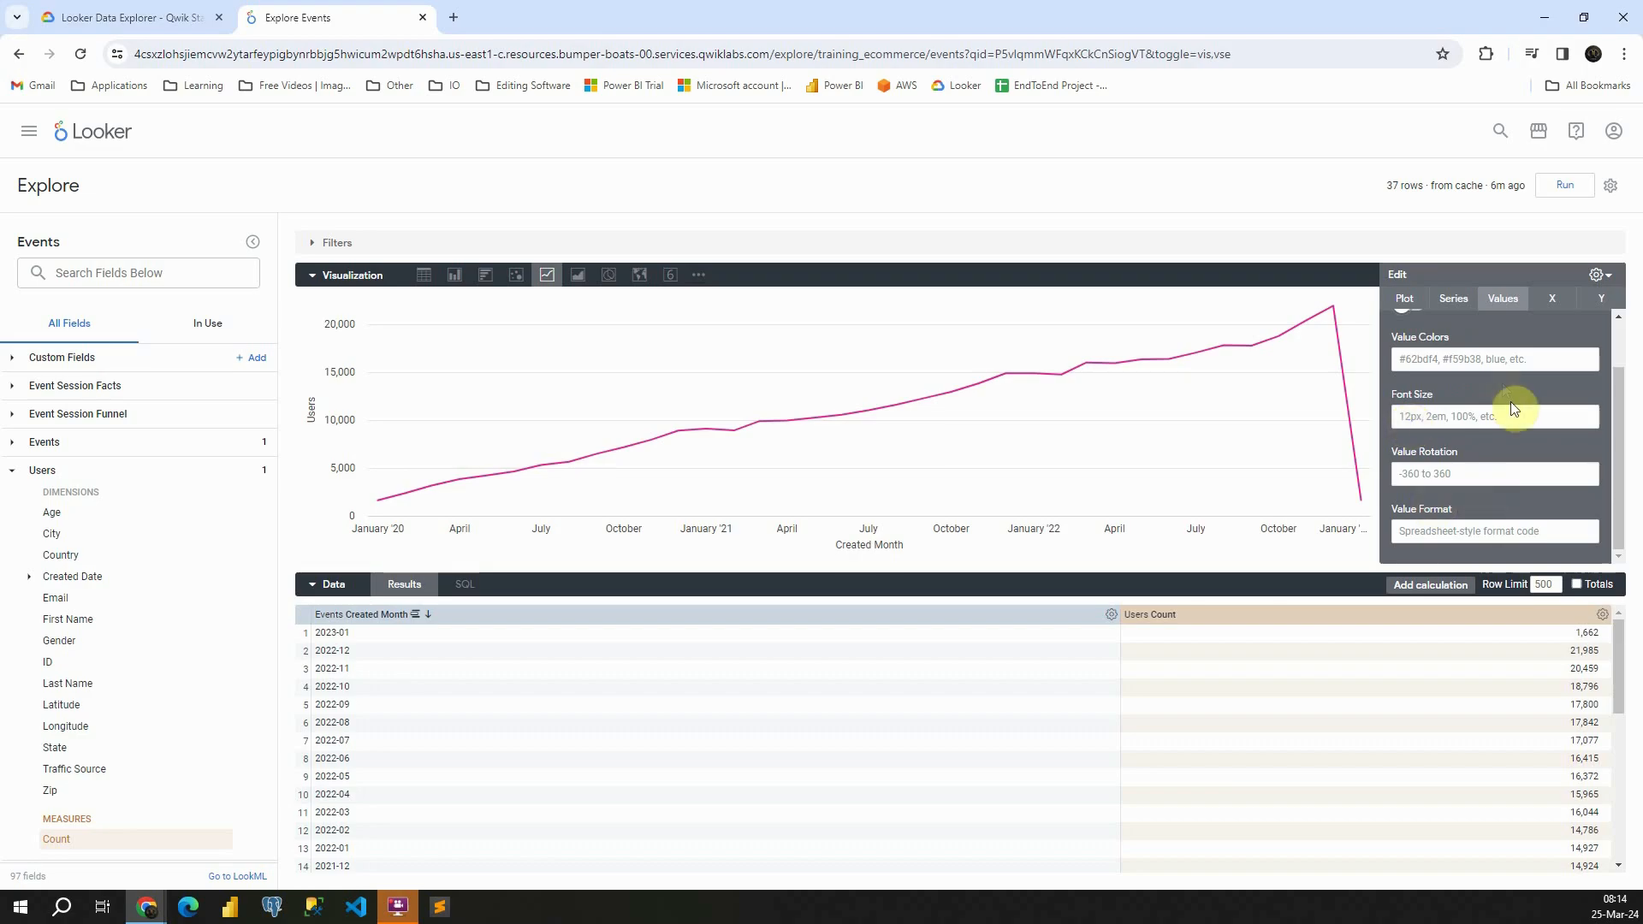
pyautogui.doubleClick(1436, 337)
# Try the Linear scale type for the X axis and return it to Automatic Based on Data
pyautogui.click(1550, 300)
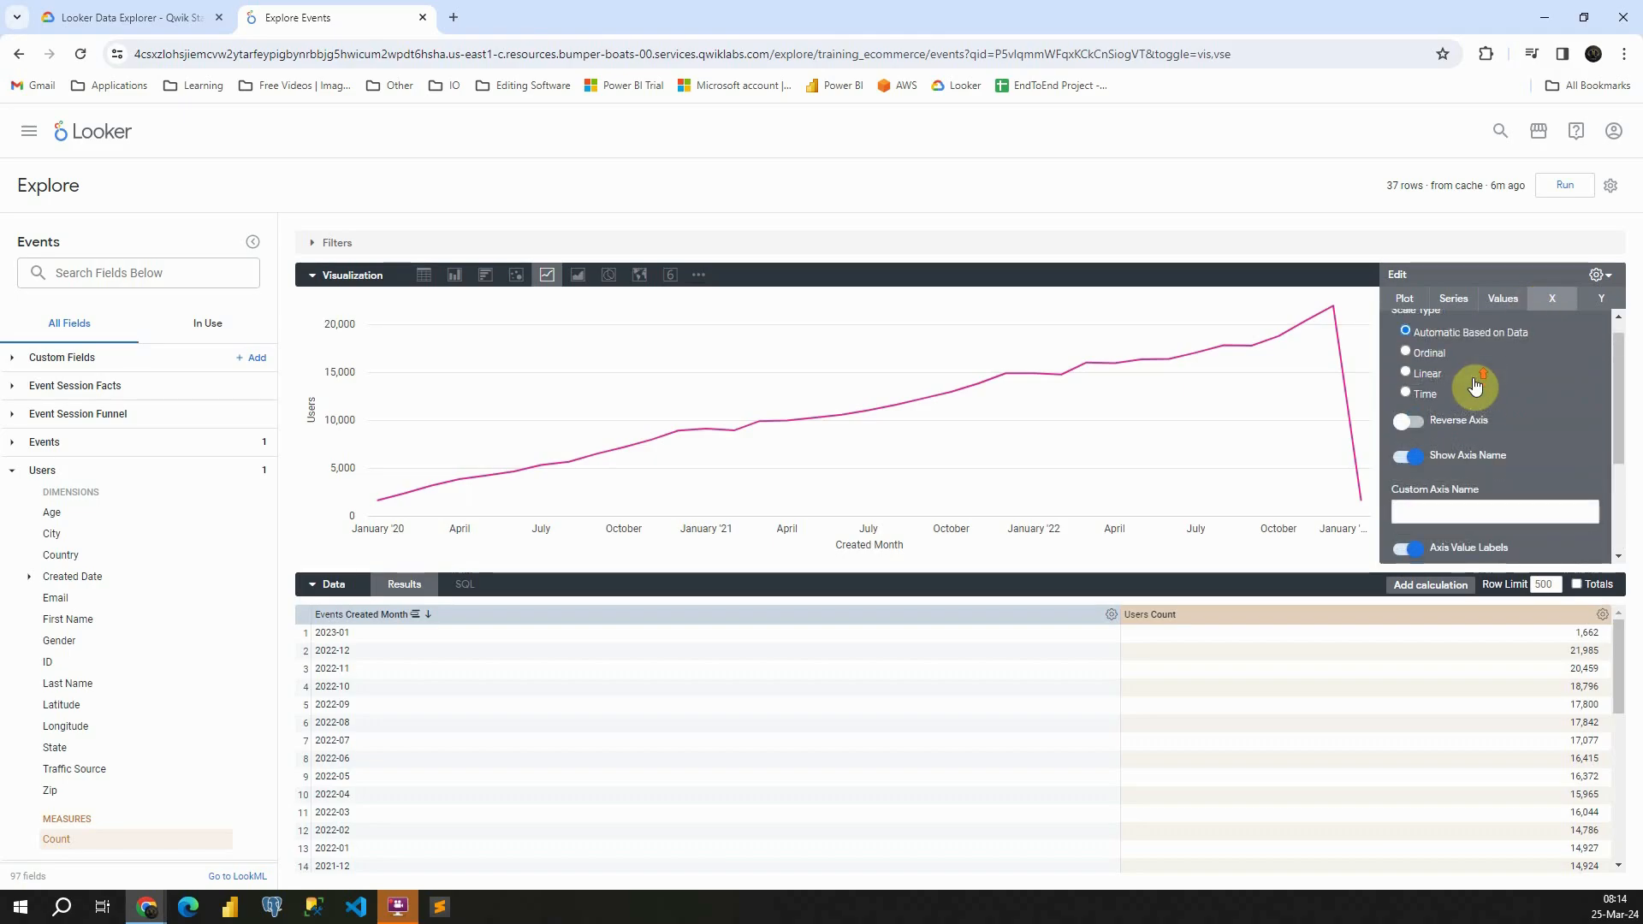
pyautogui.scroll(1, 1475, 386)
pyautogui.click(1406, 393)
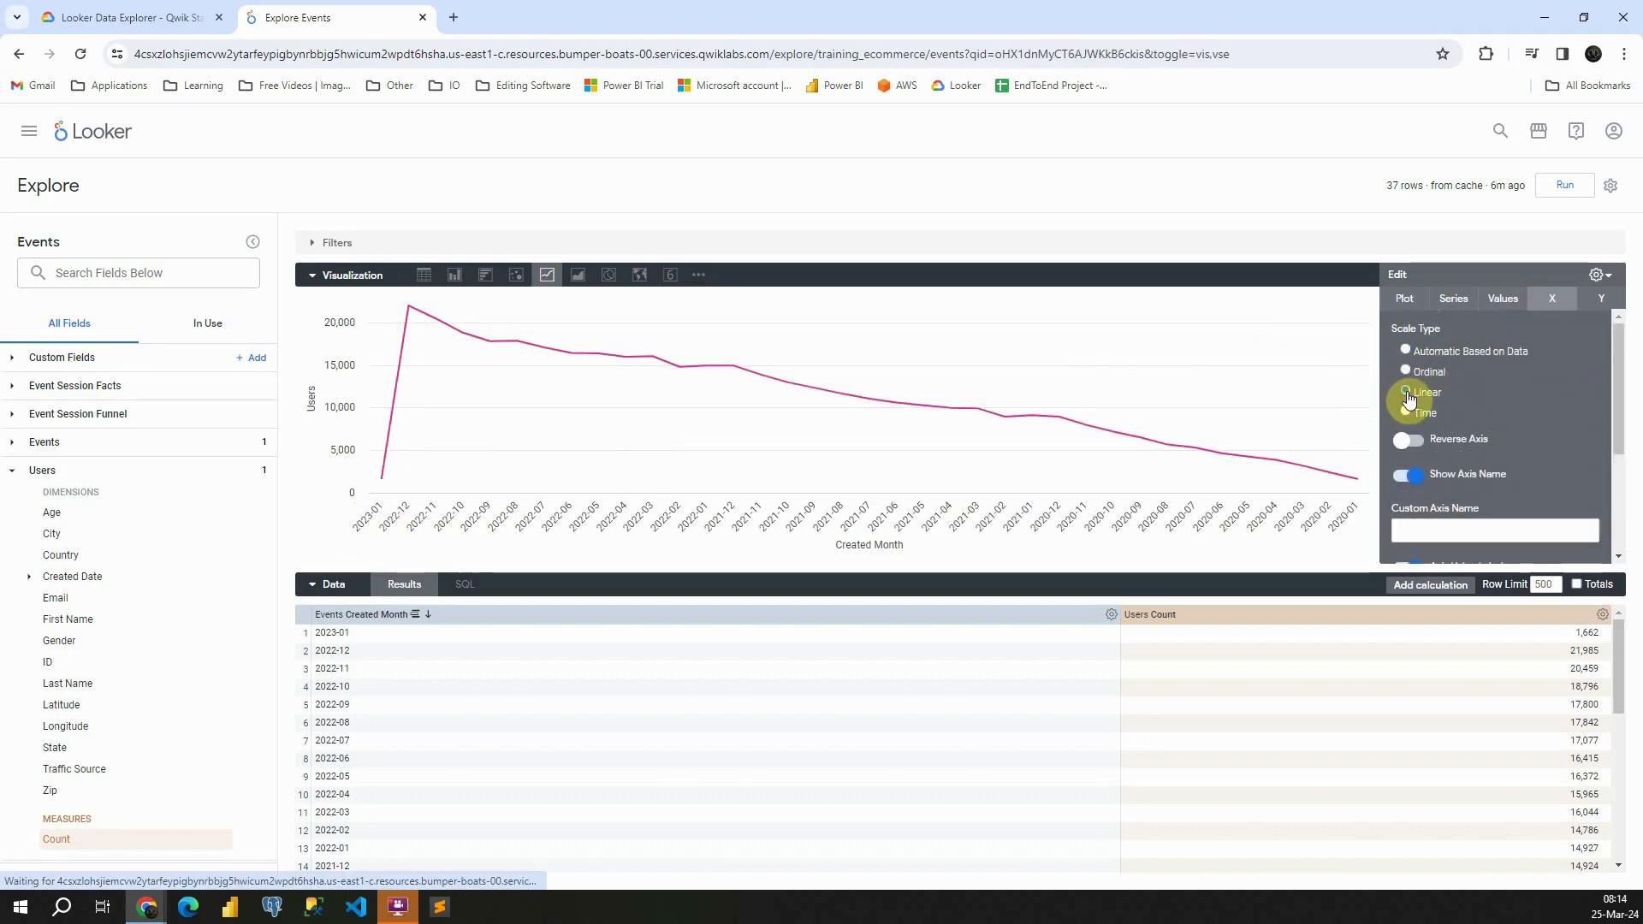
pyautogui.click(1406, 351)
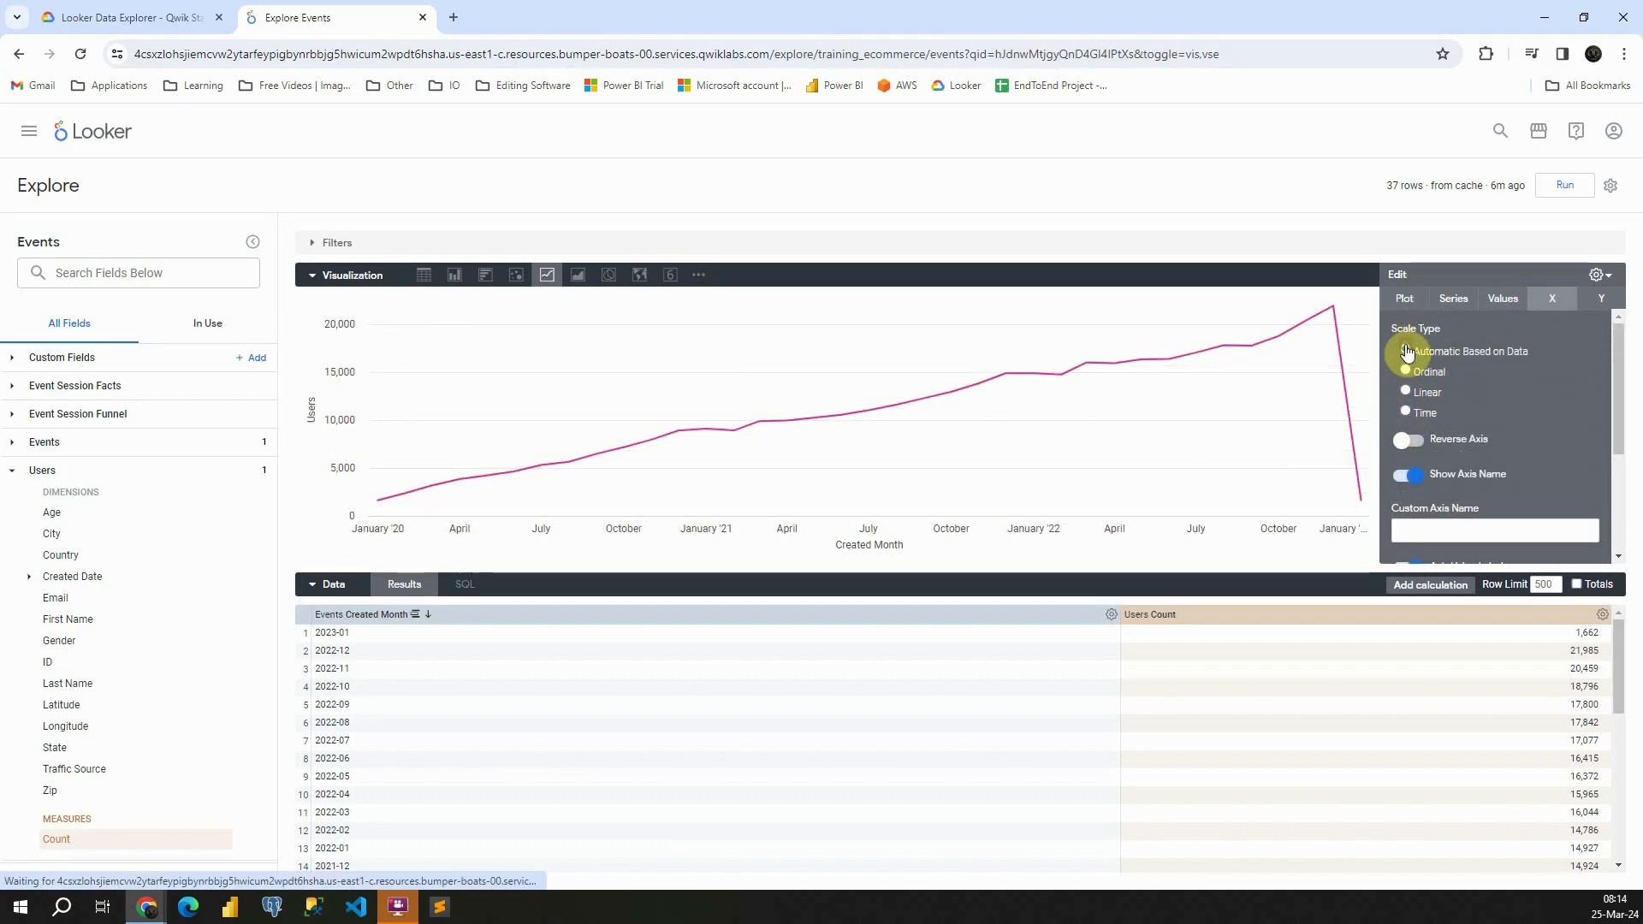
# Try the X axis Reverse Axis and Gridlines options, turning each one off again
pyautogui.scroll(-1, 1411, 376)
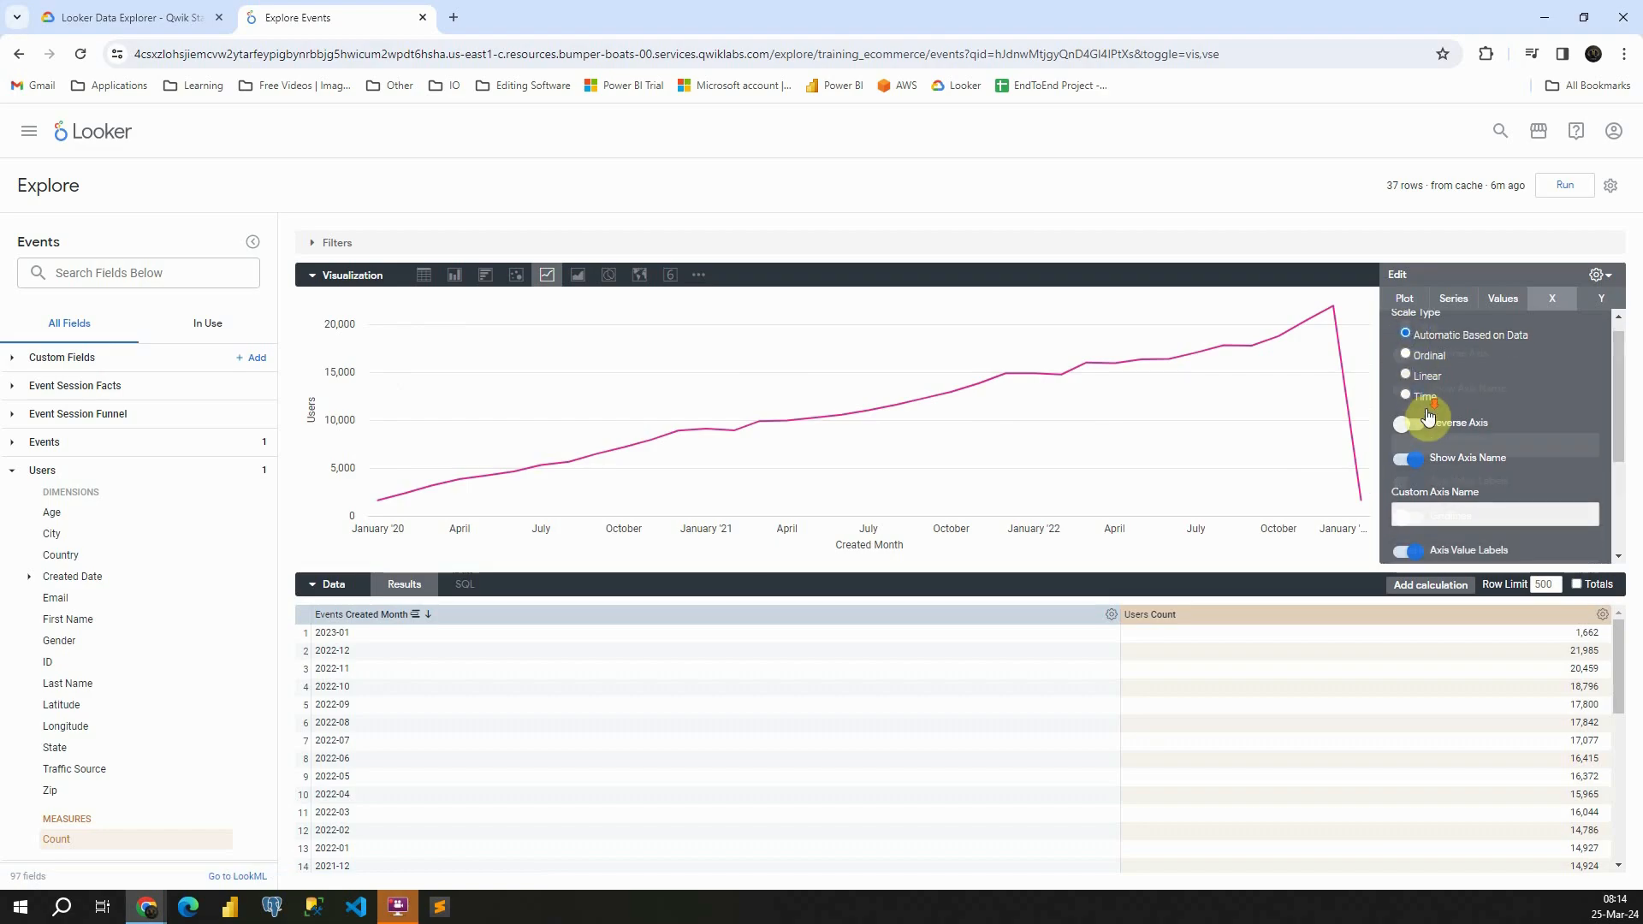
pyautogui.click(1408, 355)
pyautogui.click(1409, 355)
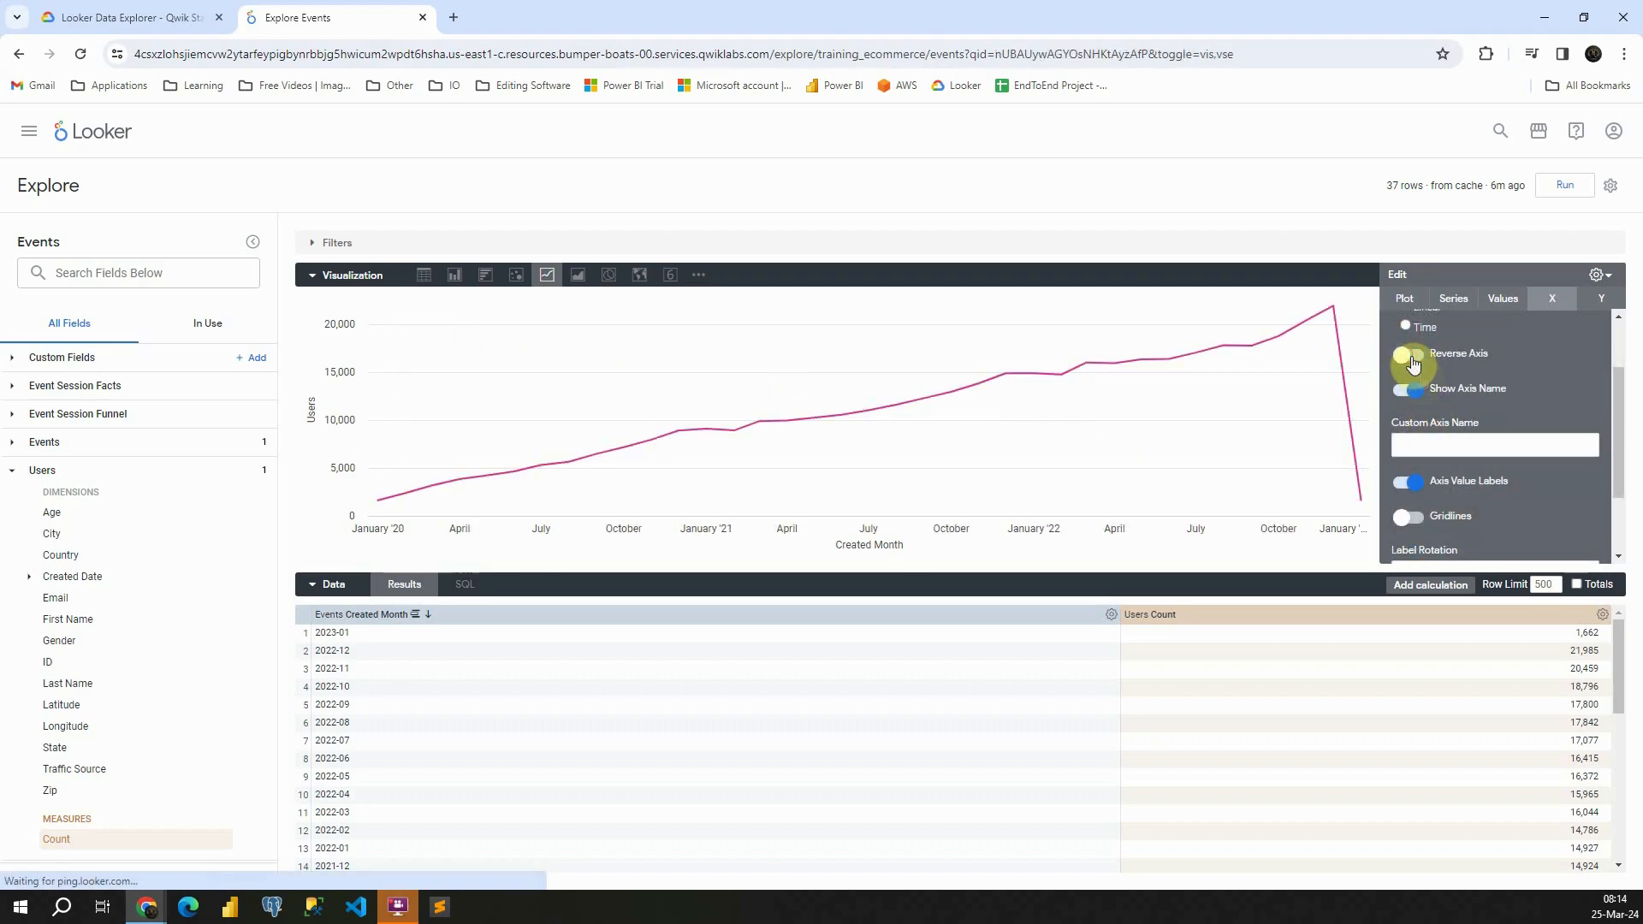
pyautogui.scroll(-1, 1412, 376)
pyautogui.click(1413, 417)
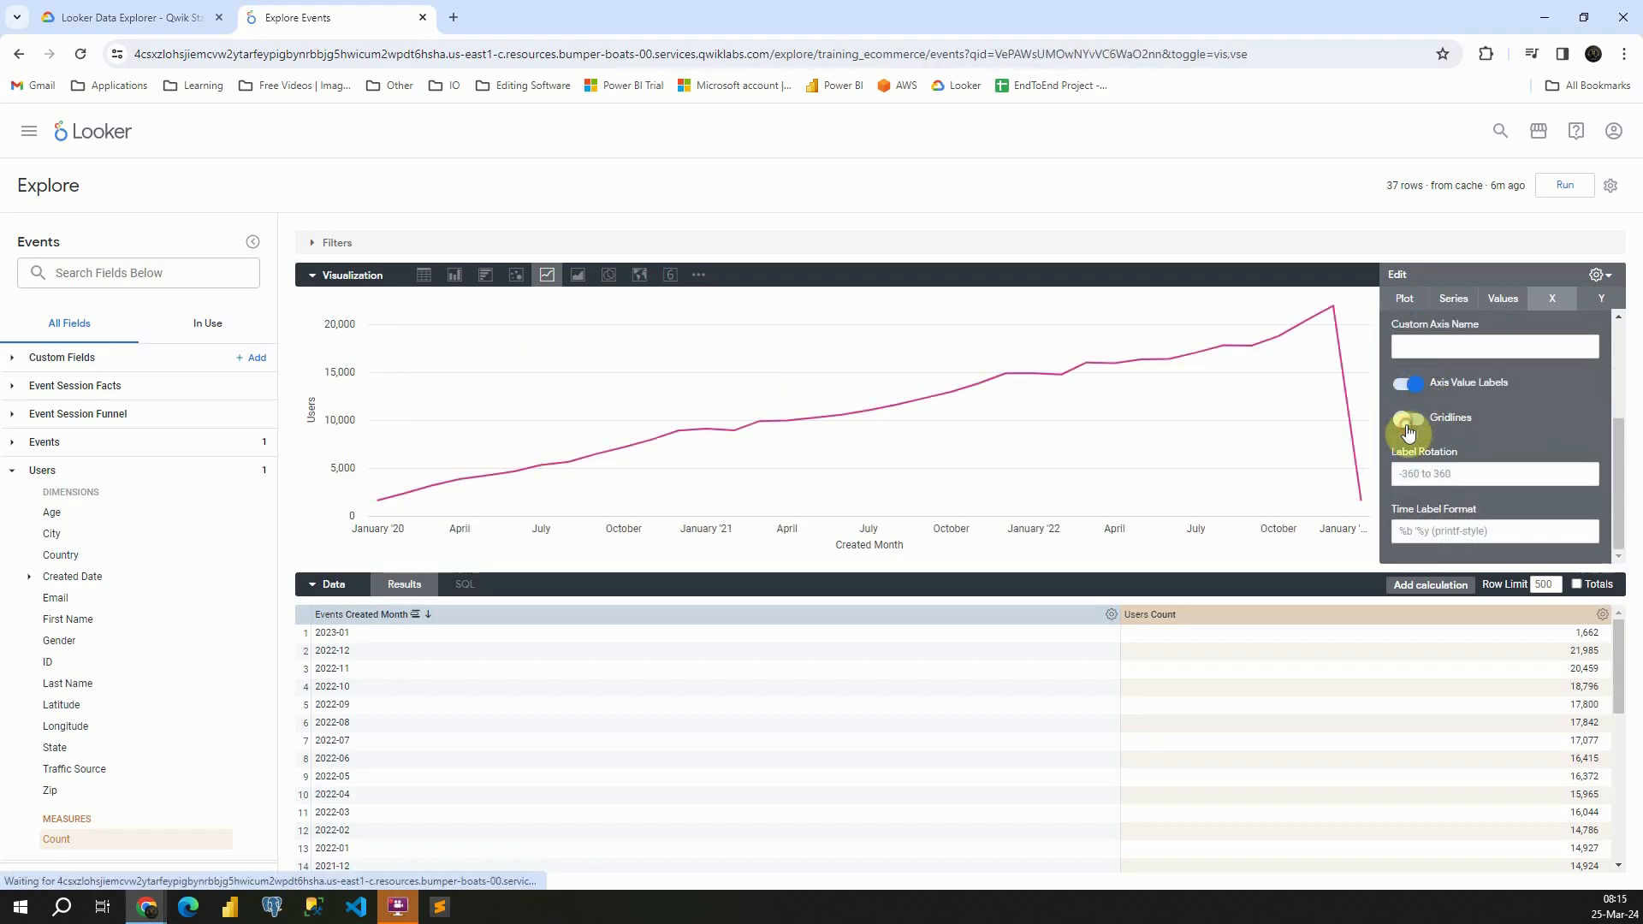
pyautogui.click(1469, 395)
# In the Y axis settings, try Reverse Axes and turn it off again
pyautogui.click(1601, 298)
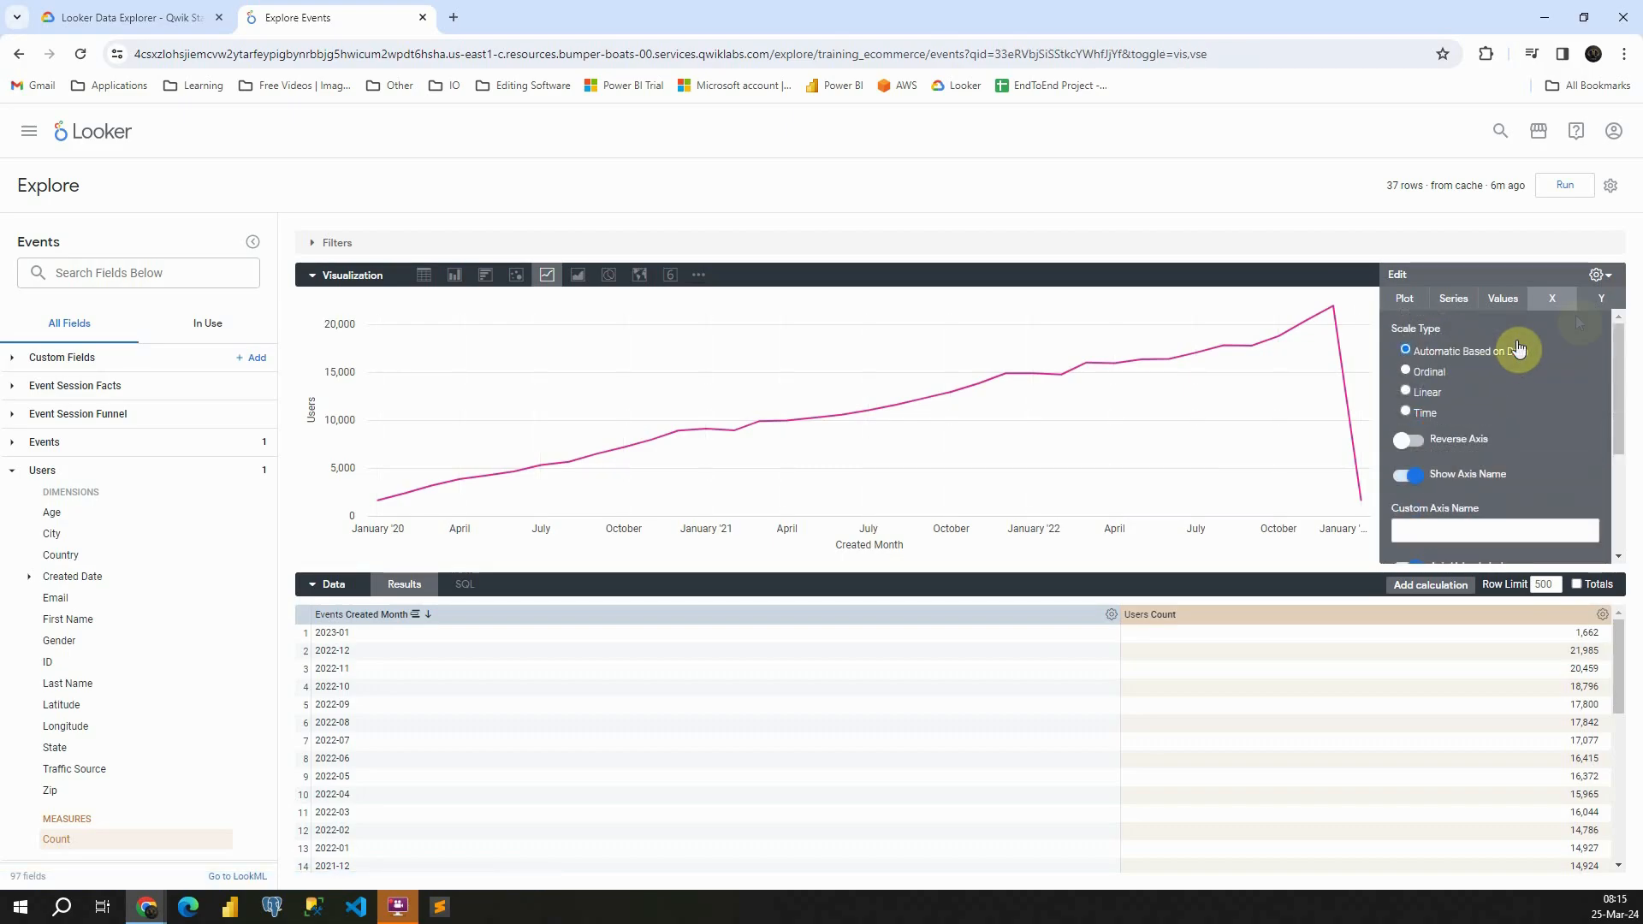
pyautogui.scroll(-1, 1416, 351)
pyautogui.click(1410, 366)
pyautogui.click(1417, 370)
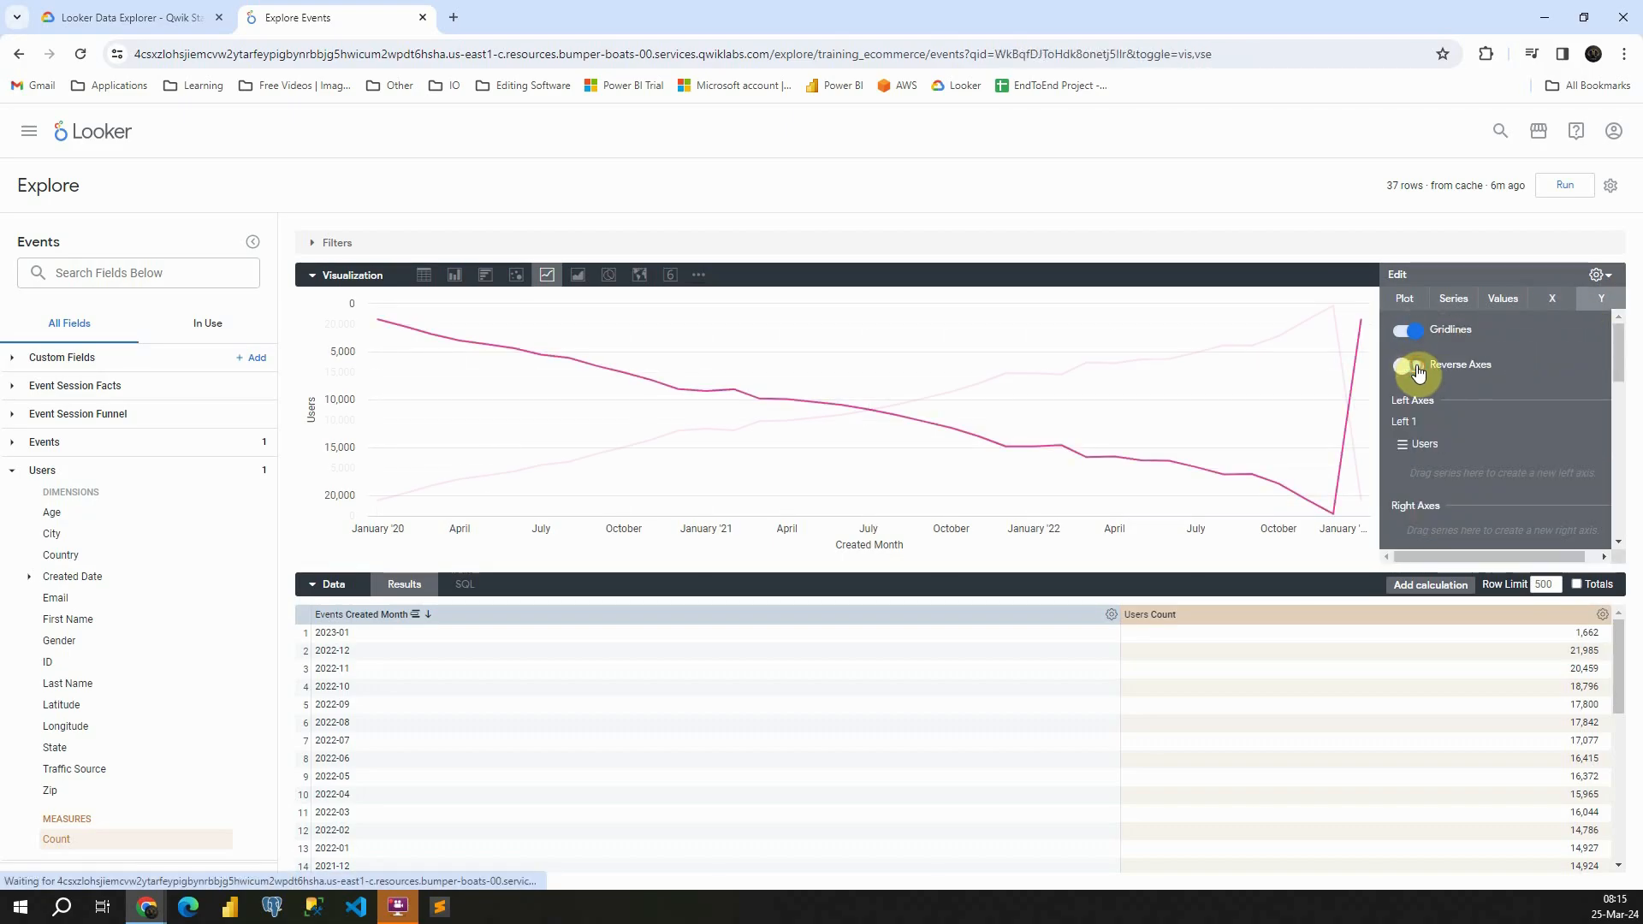
# Try the Logarithmic scale type for the Y axis and return it to Linear
pyautogui.scroll(-2, 1429, 402)
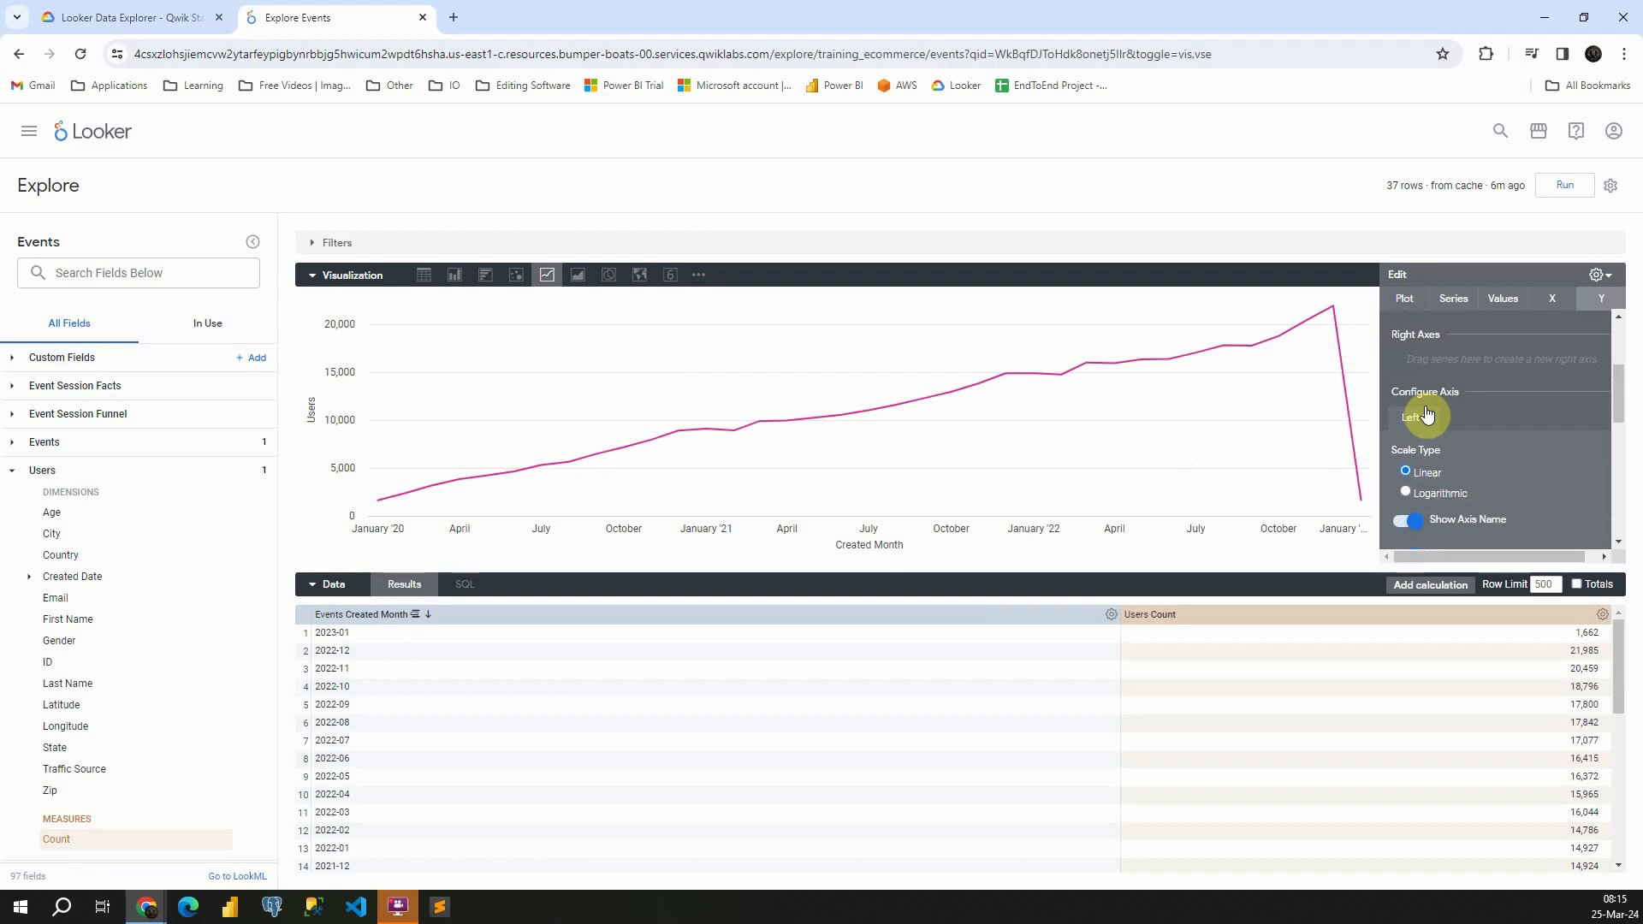
pyautogui.scroll(-1, 1424, 414)
pyautogui.click(1407, 406)
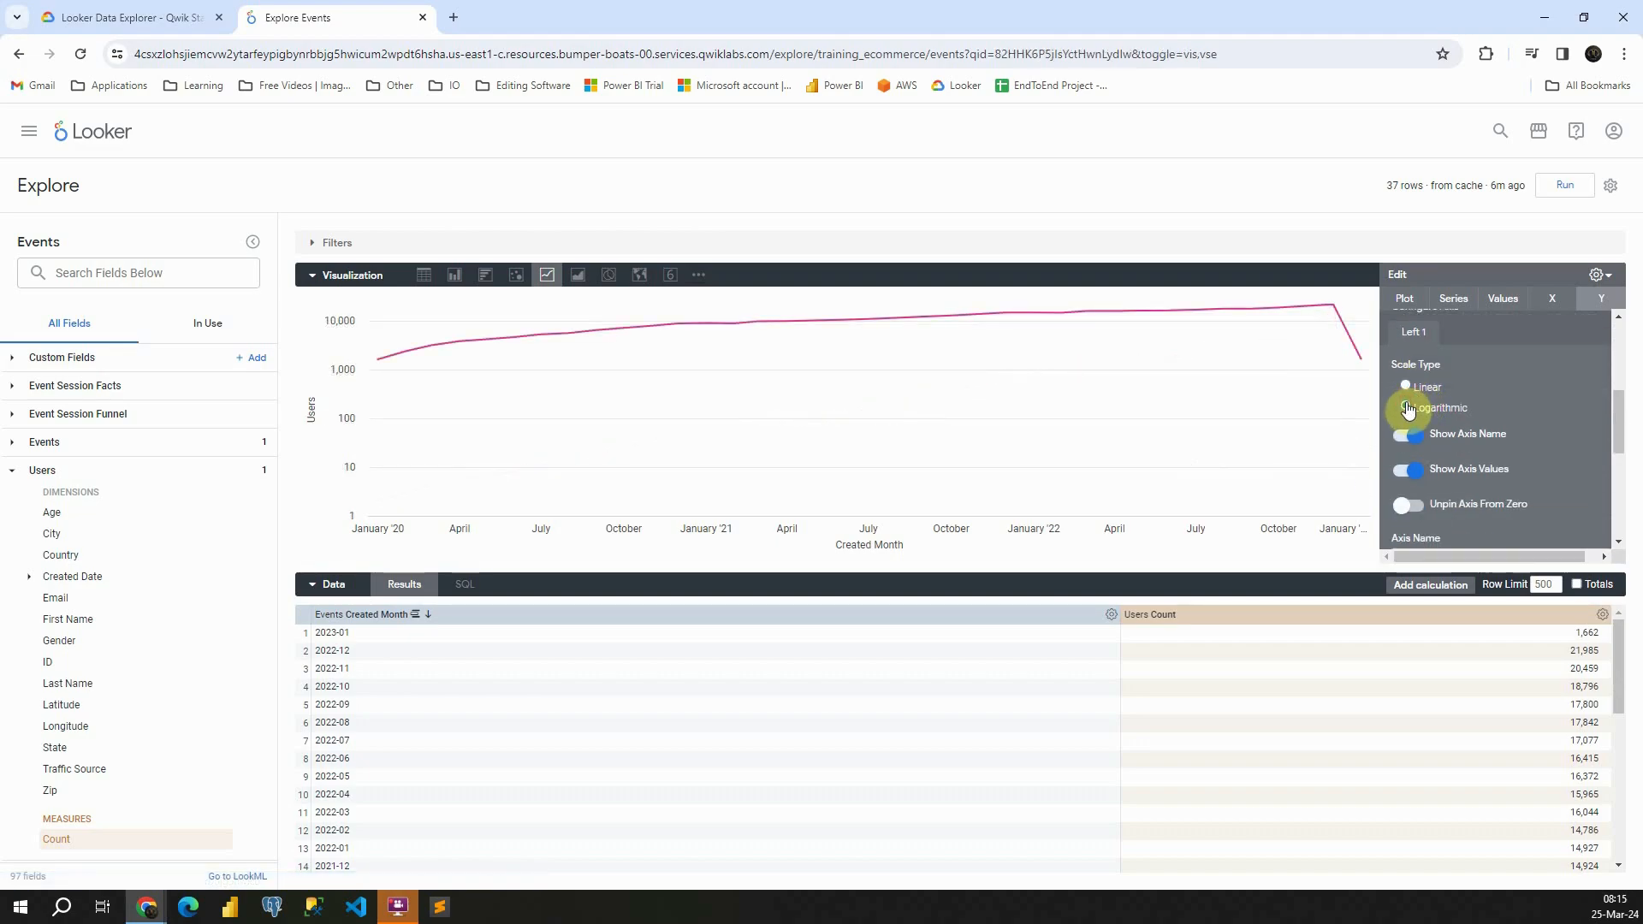
pyautogui.click(1406, 387)
# Try a custom, denser tick density on the Y axis and return it to Default
pyautogui.scroll(-1, 1429, 398)
pyautogui.scroll(-3, 1425, 389)
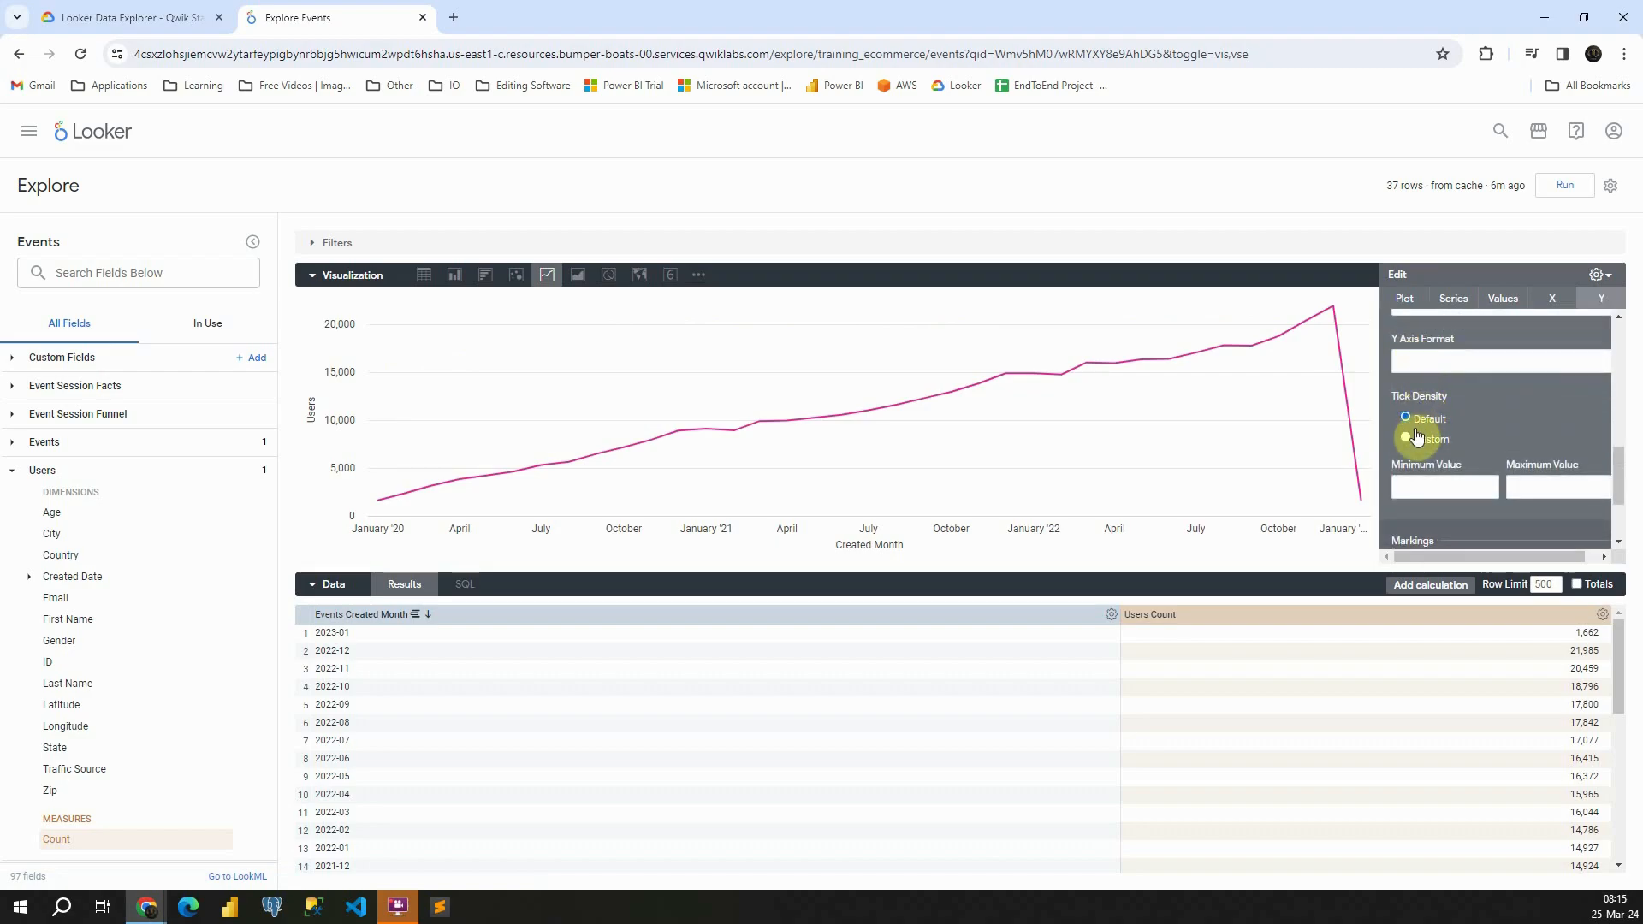
pyautogui.click(1408, 439)
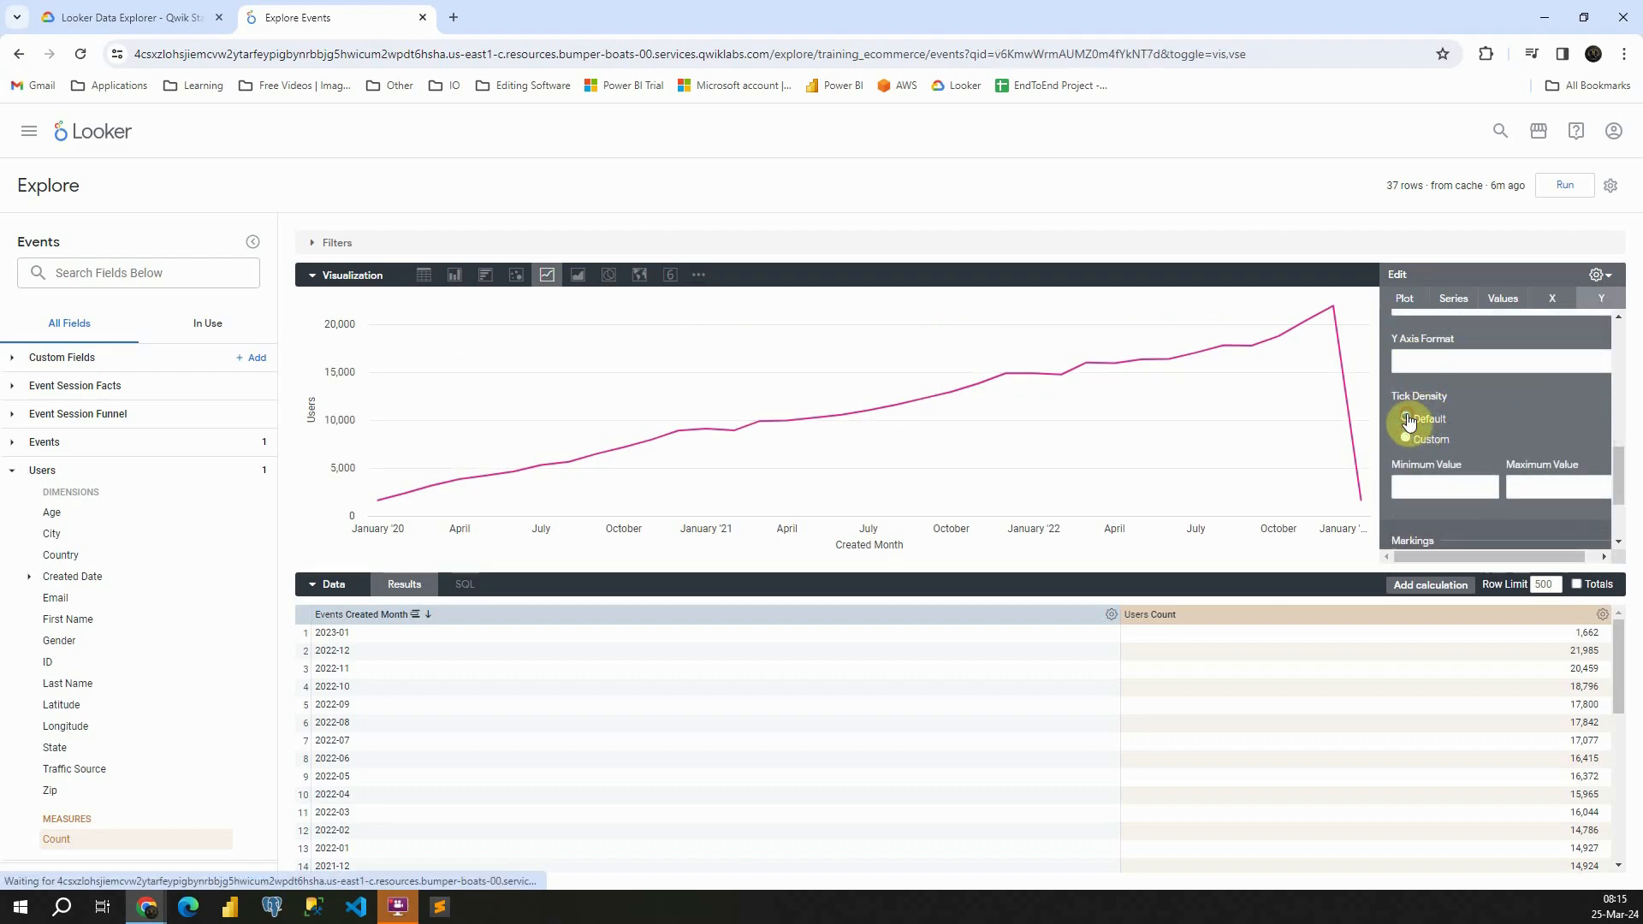
pyautogui.moveTo(1446, 477)
pyautogui.mouseDown()
pyautogui.moveTo(1552, 482)
pyautogui.moveTo(1451, 483)
pyautogui.mouseUp()
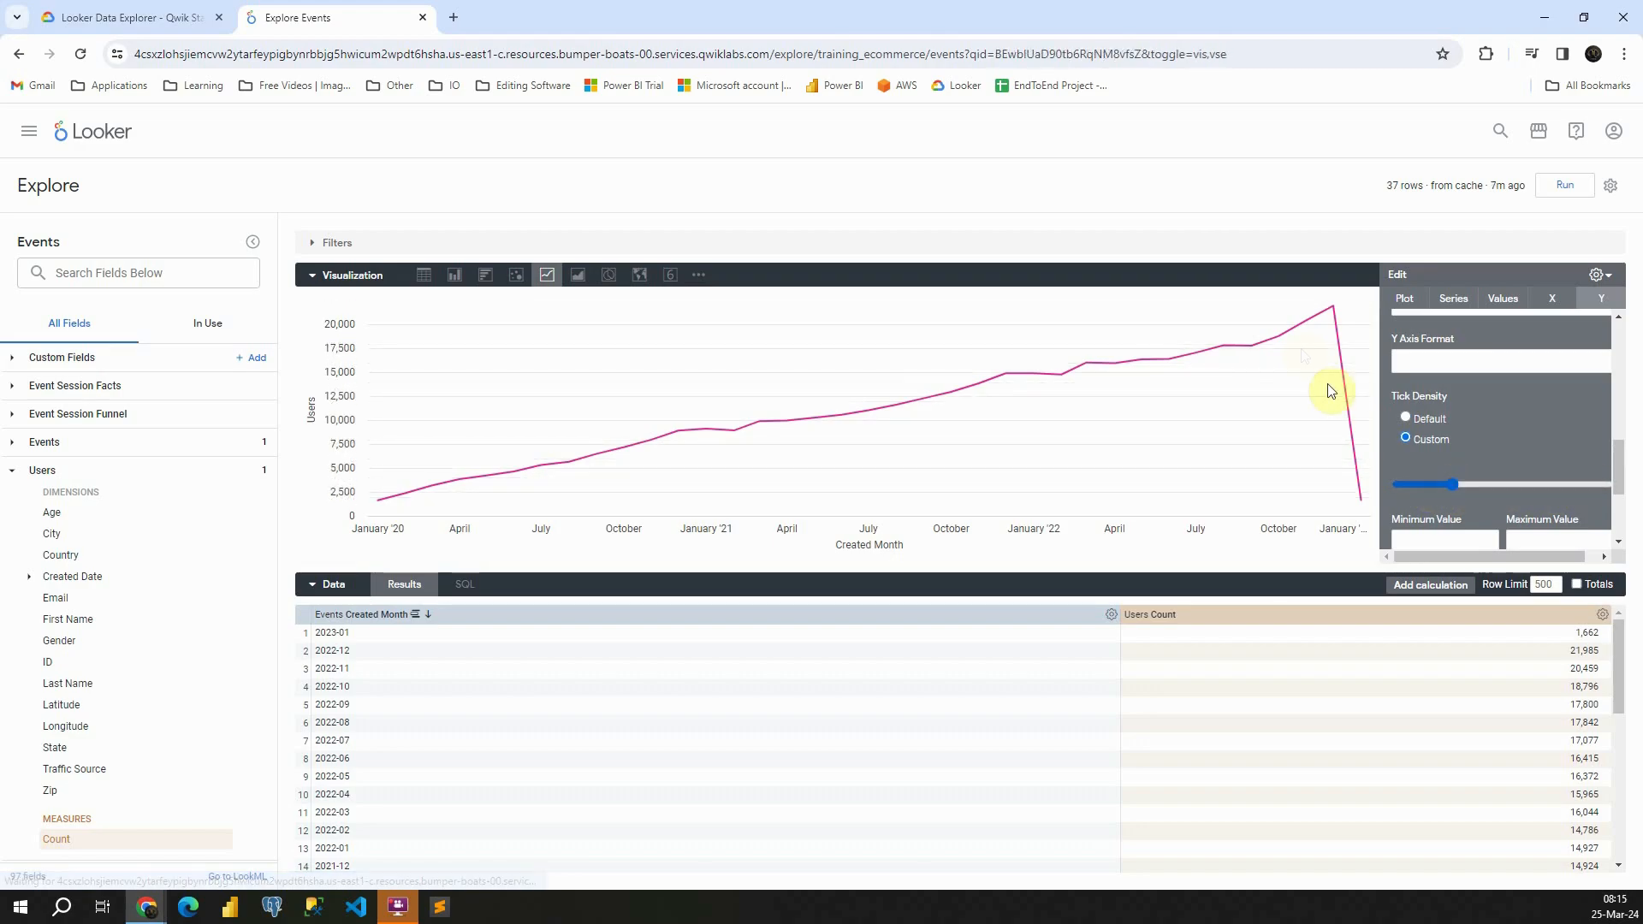
pyautogui.click(1410, 419)
pyautogui.scroll(-2, 1477, 417)
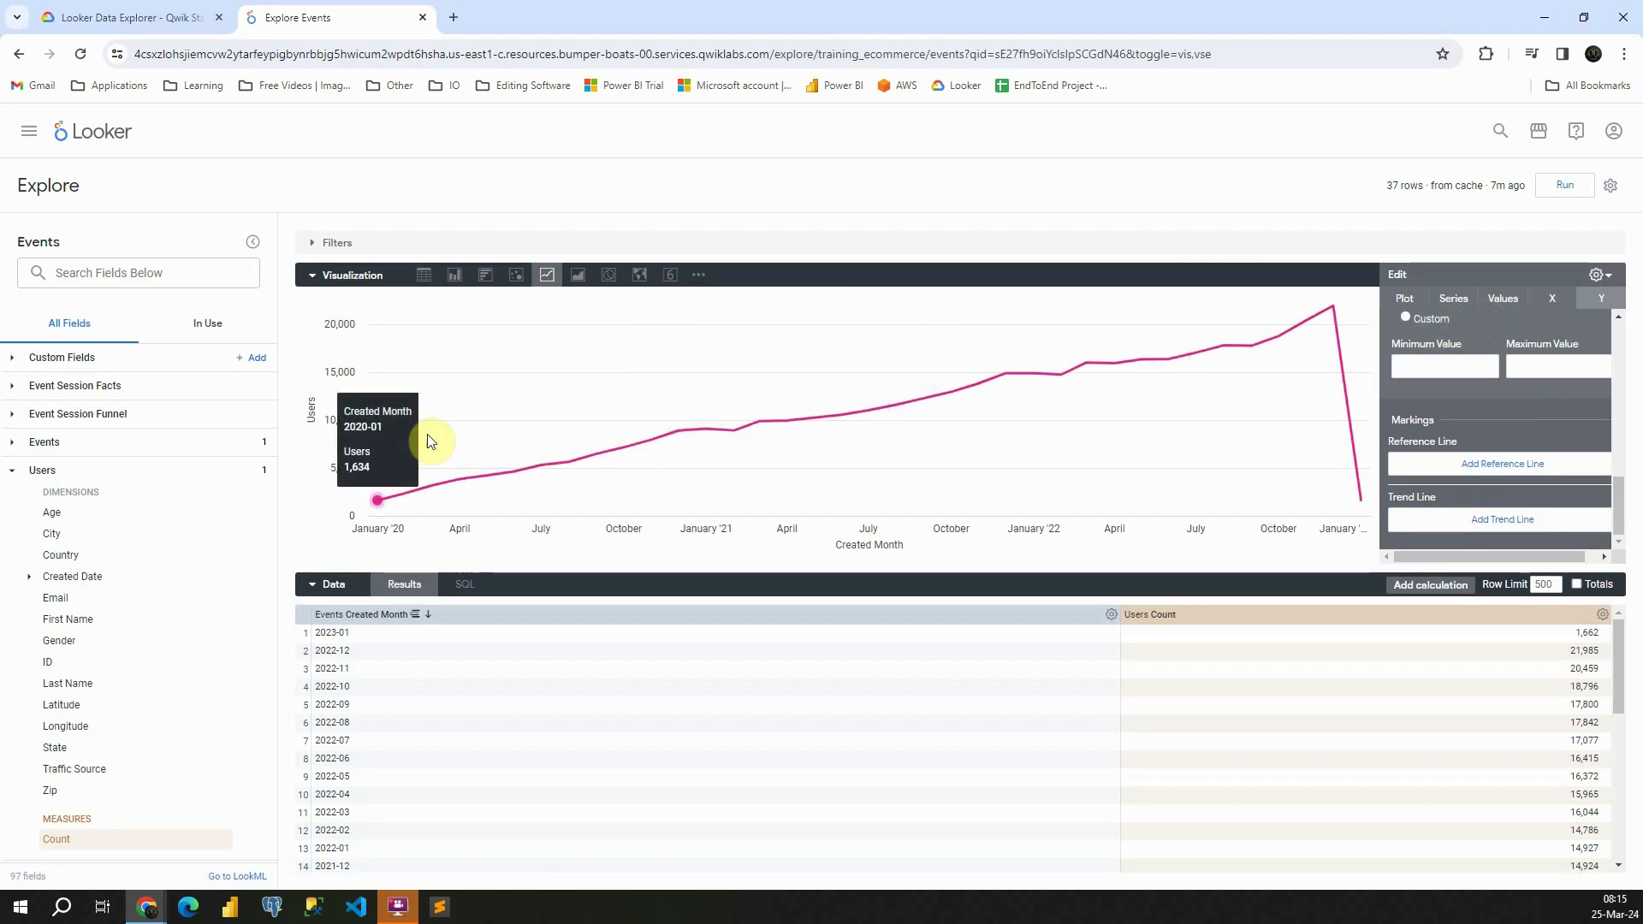
# Return to the Looker home page and open the Flights Explore in the FAA group
pyautogui.click(76, 139)
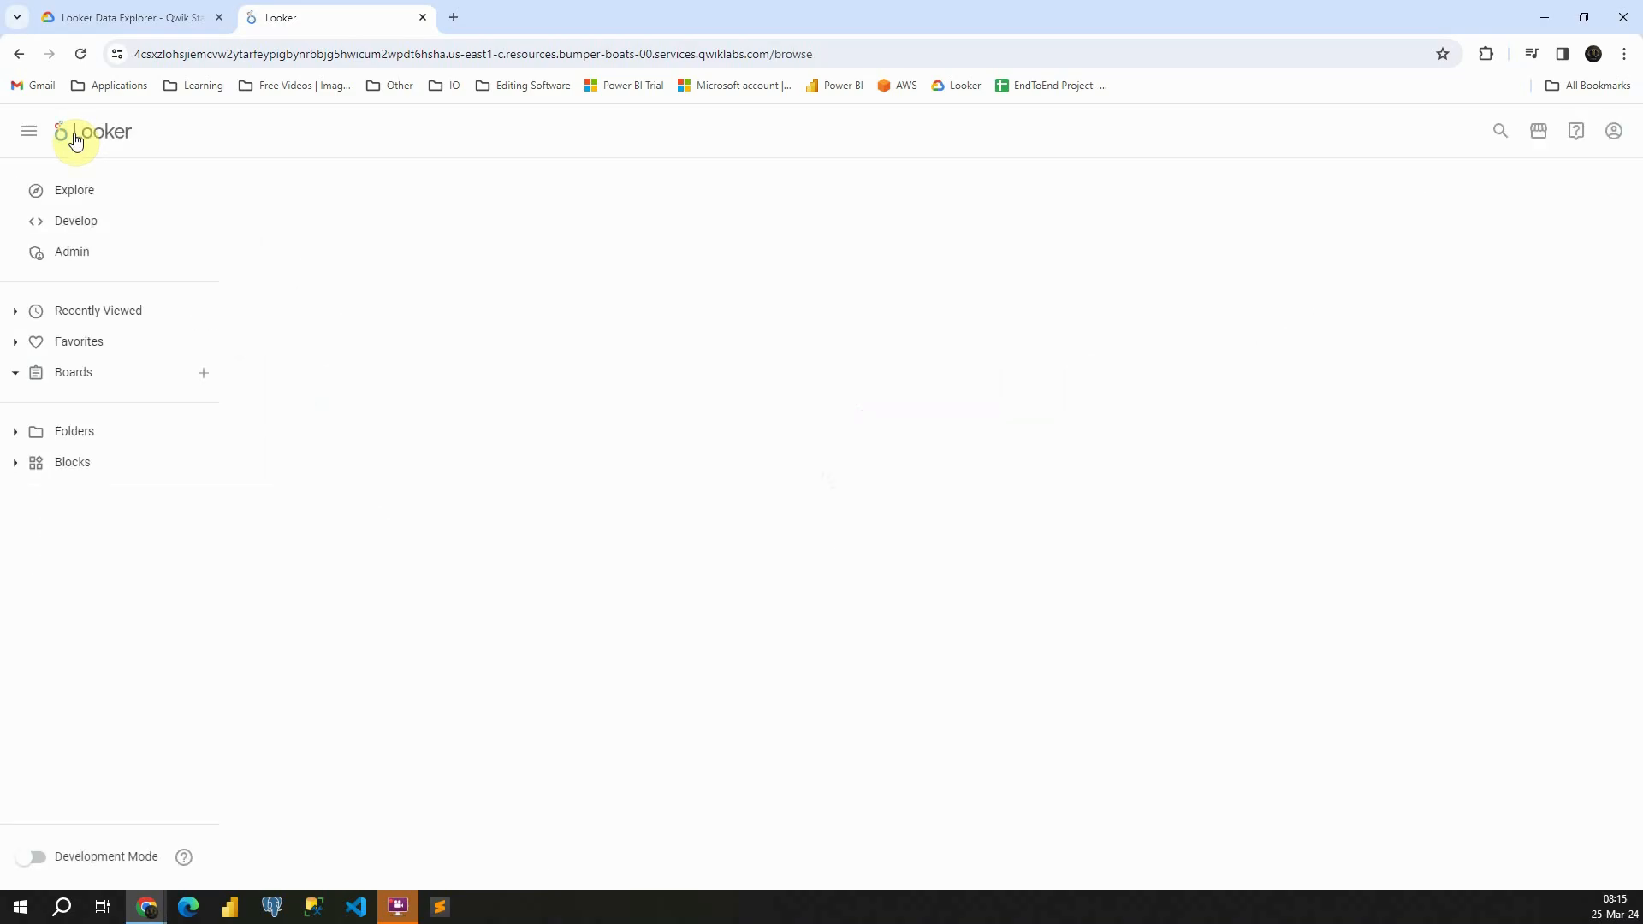
pyautogui.click(76, 194)
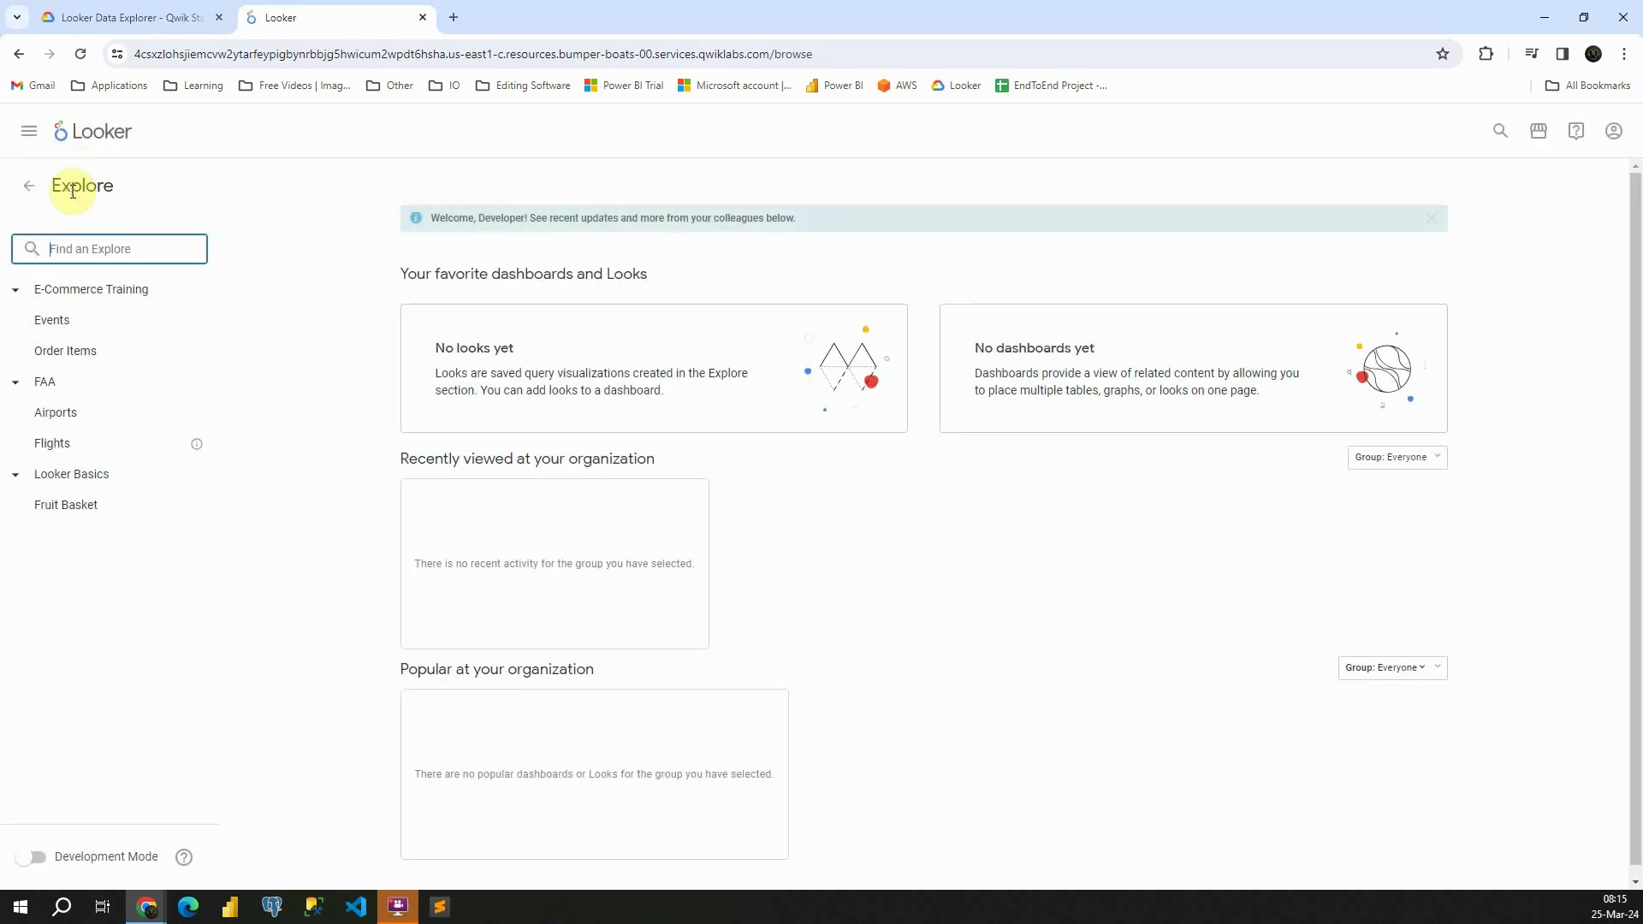
pyautogui.click(54, 444)
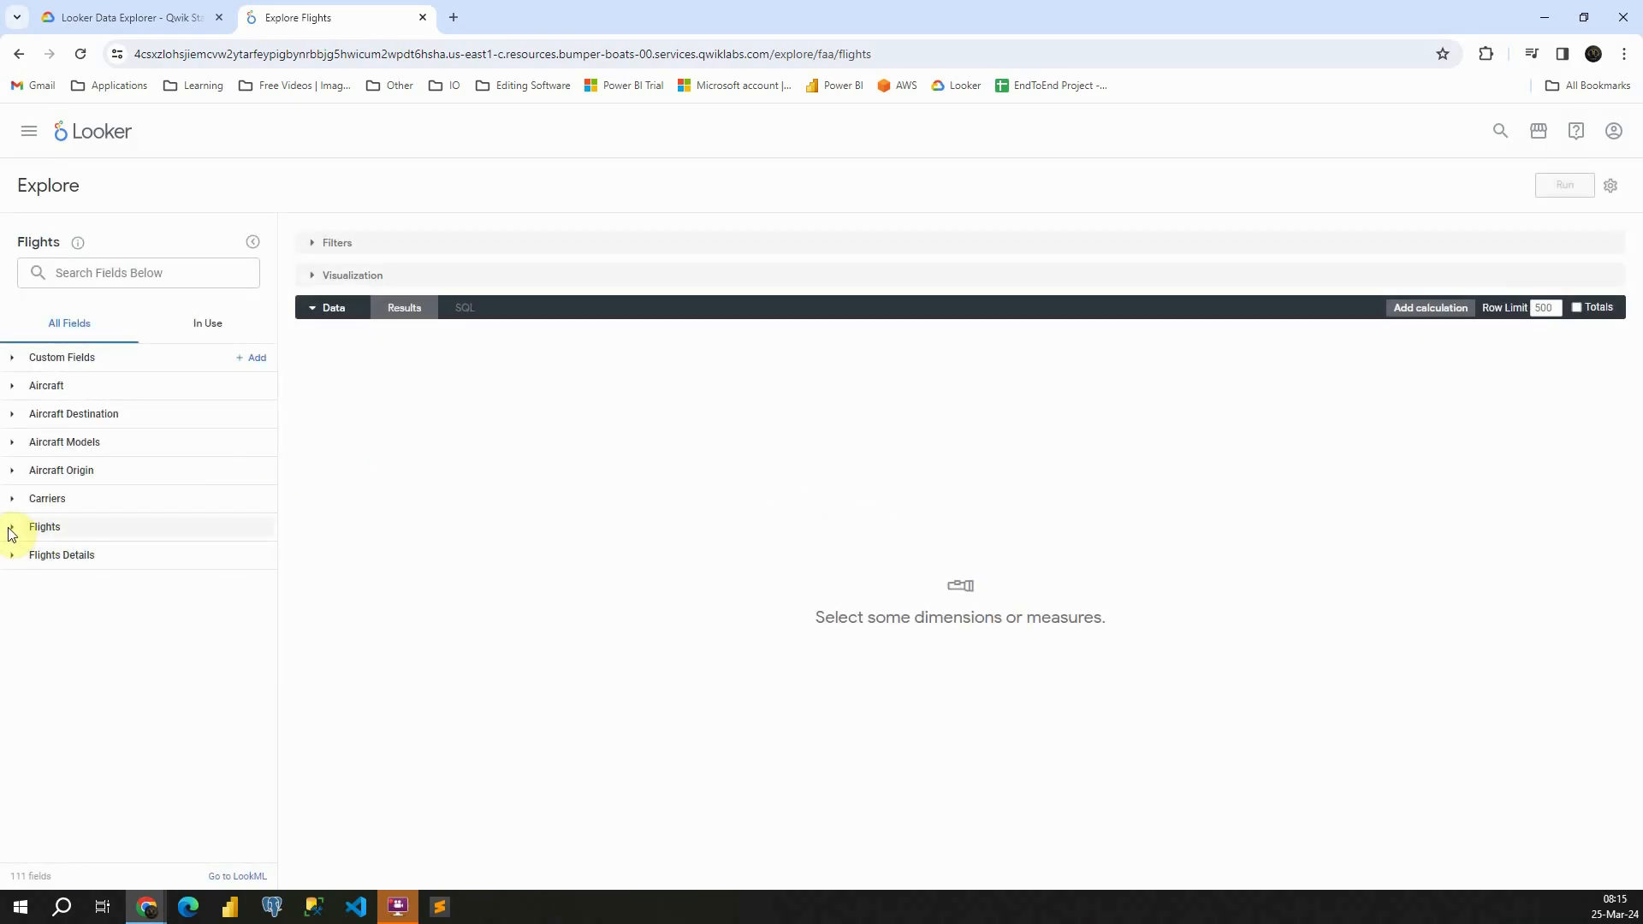
# Run a query with the Flights dimension Aircraft Years In Service and the measure Percent Cancelled
pyautogui.click(11, 529)
pyautogui.scroll(-1, 51, 513)
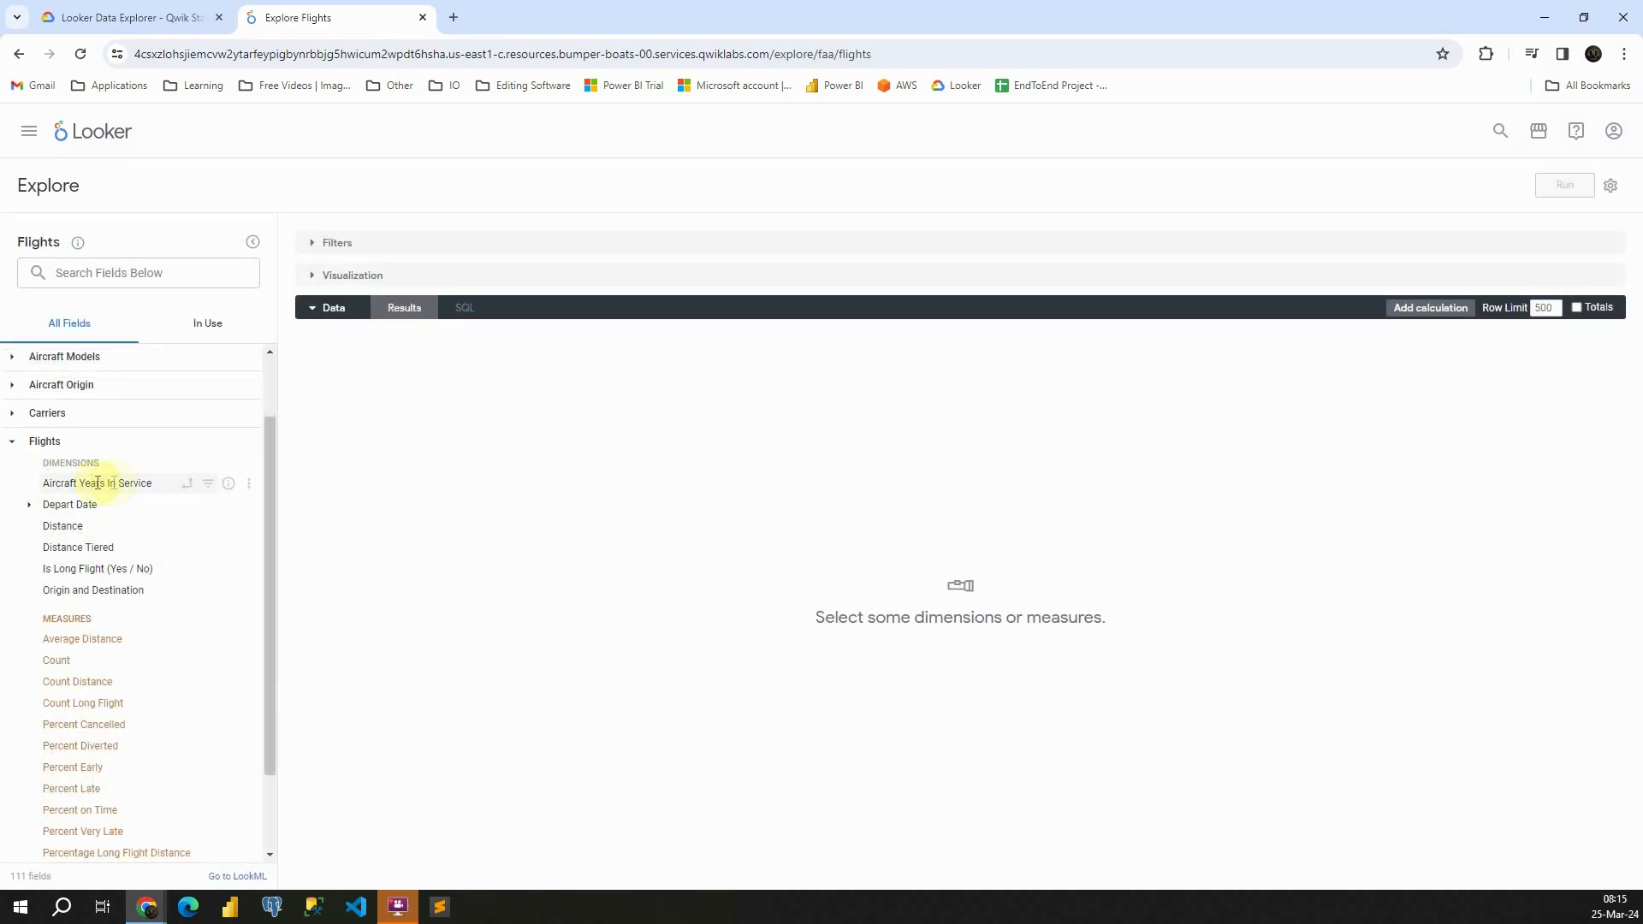
pyautogui.click(62, 483)
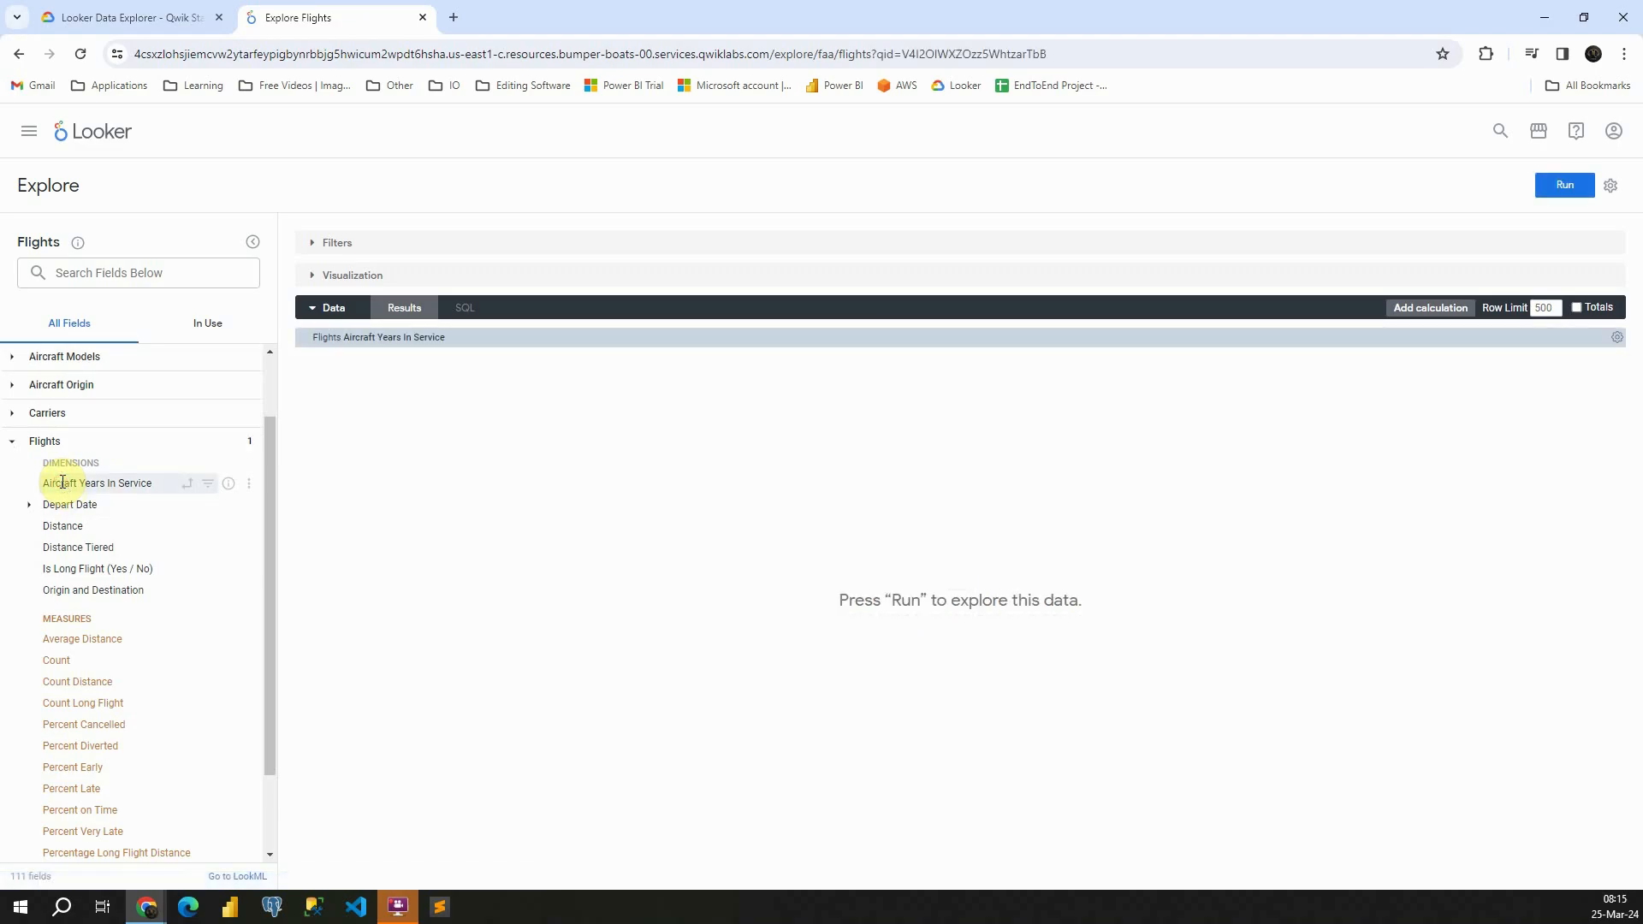
pyautogui.click(78, 724)
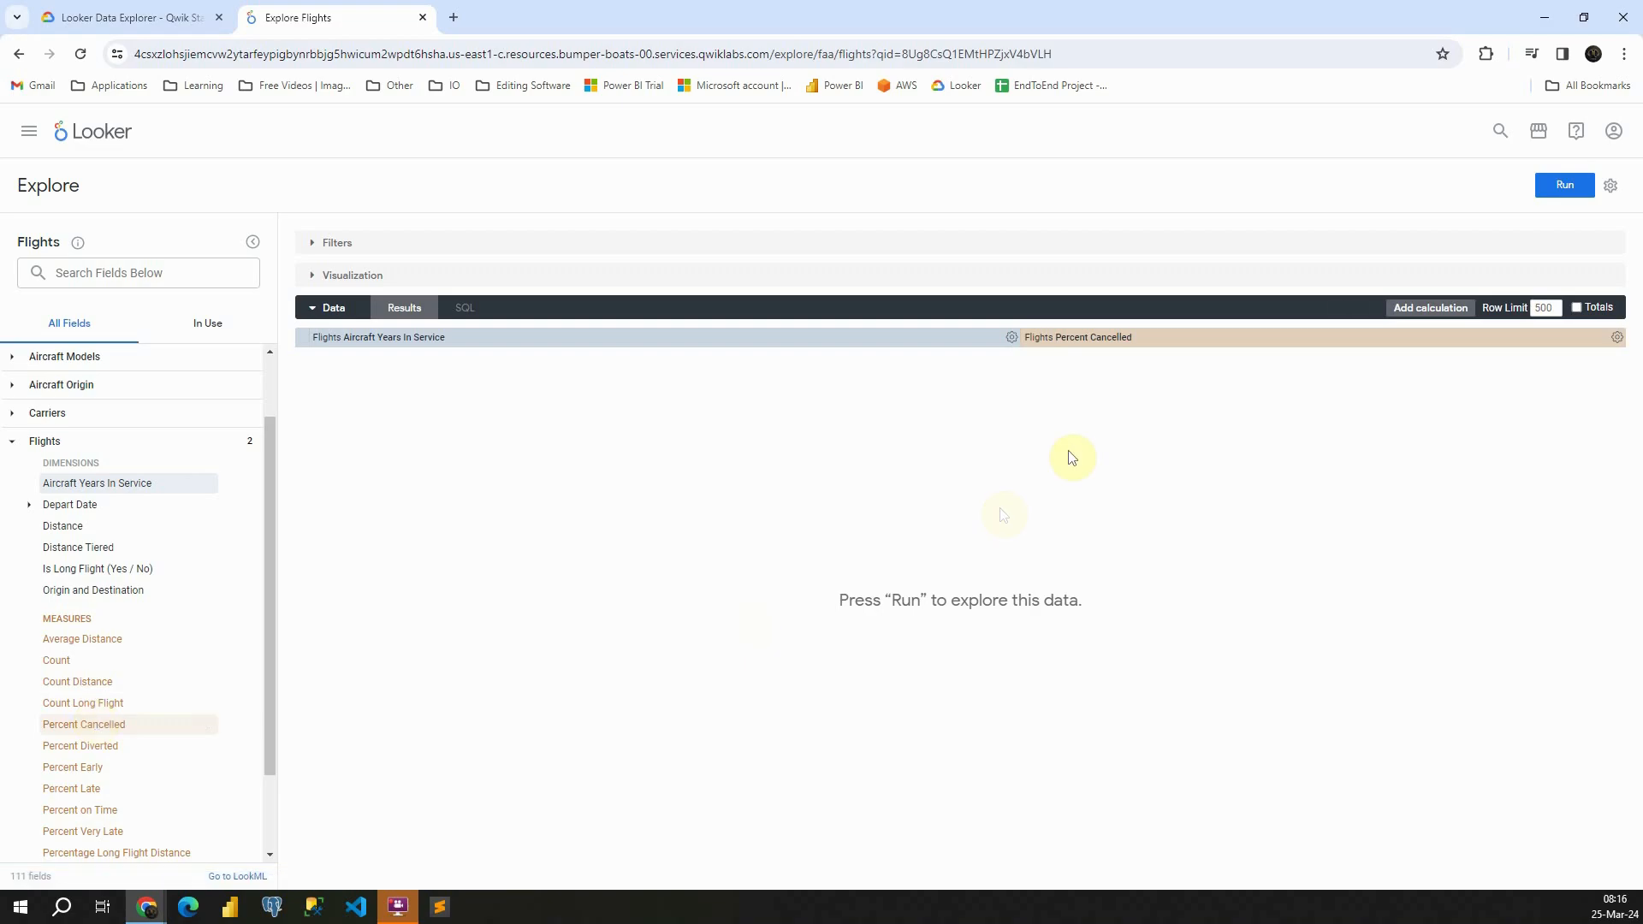
pyautogui.click(1558, 188)
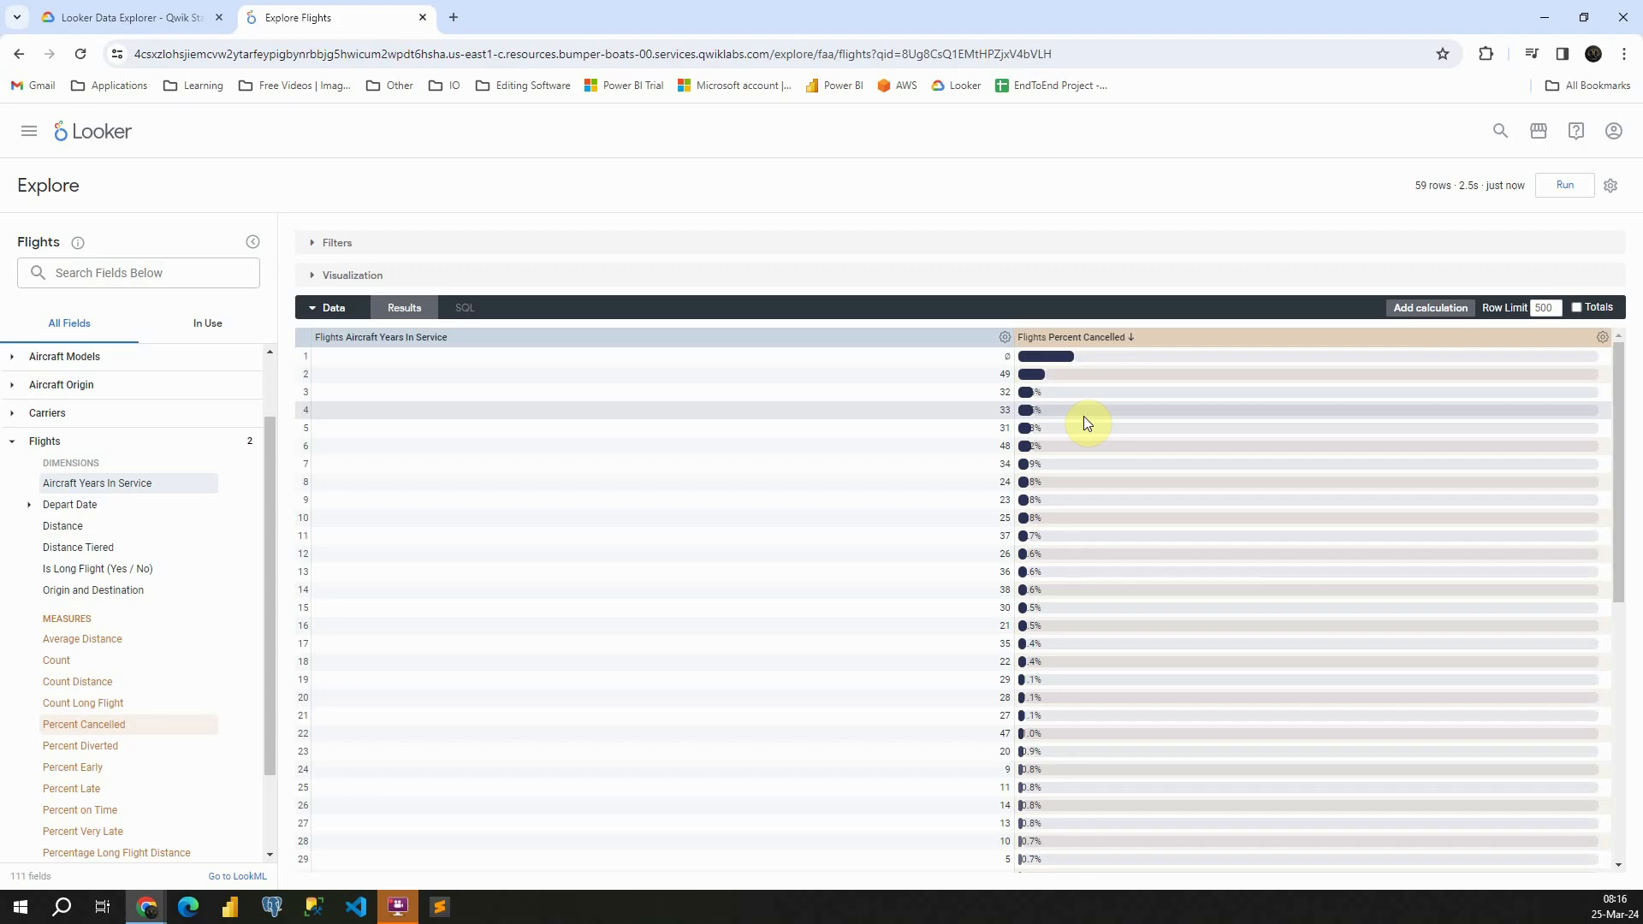
# Visualize the flight results as a line chart and open its plot settings for editing
pyautogui.click(312, 276)
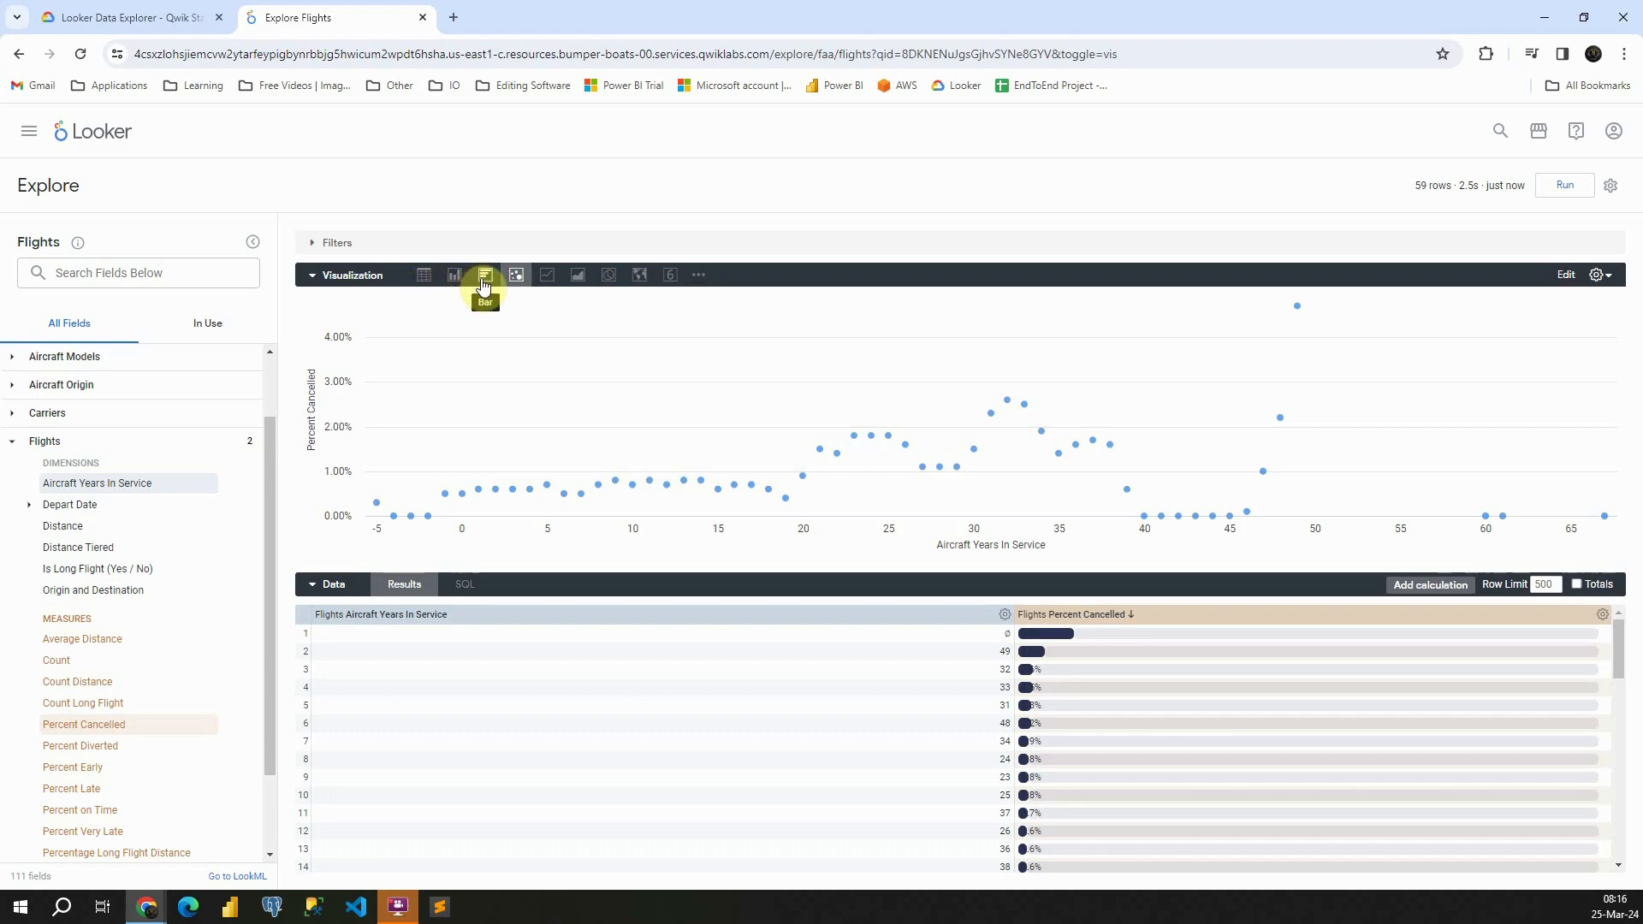
pyautogui.click(547, 278)
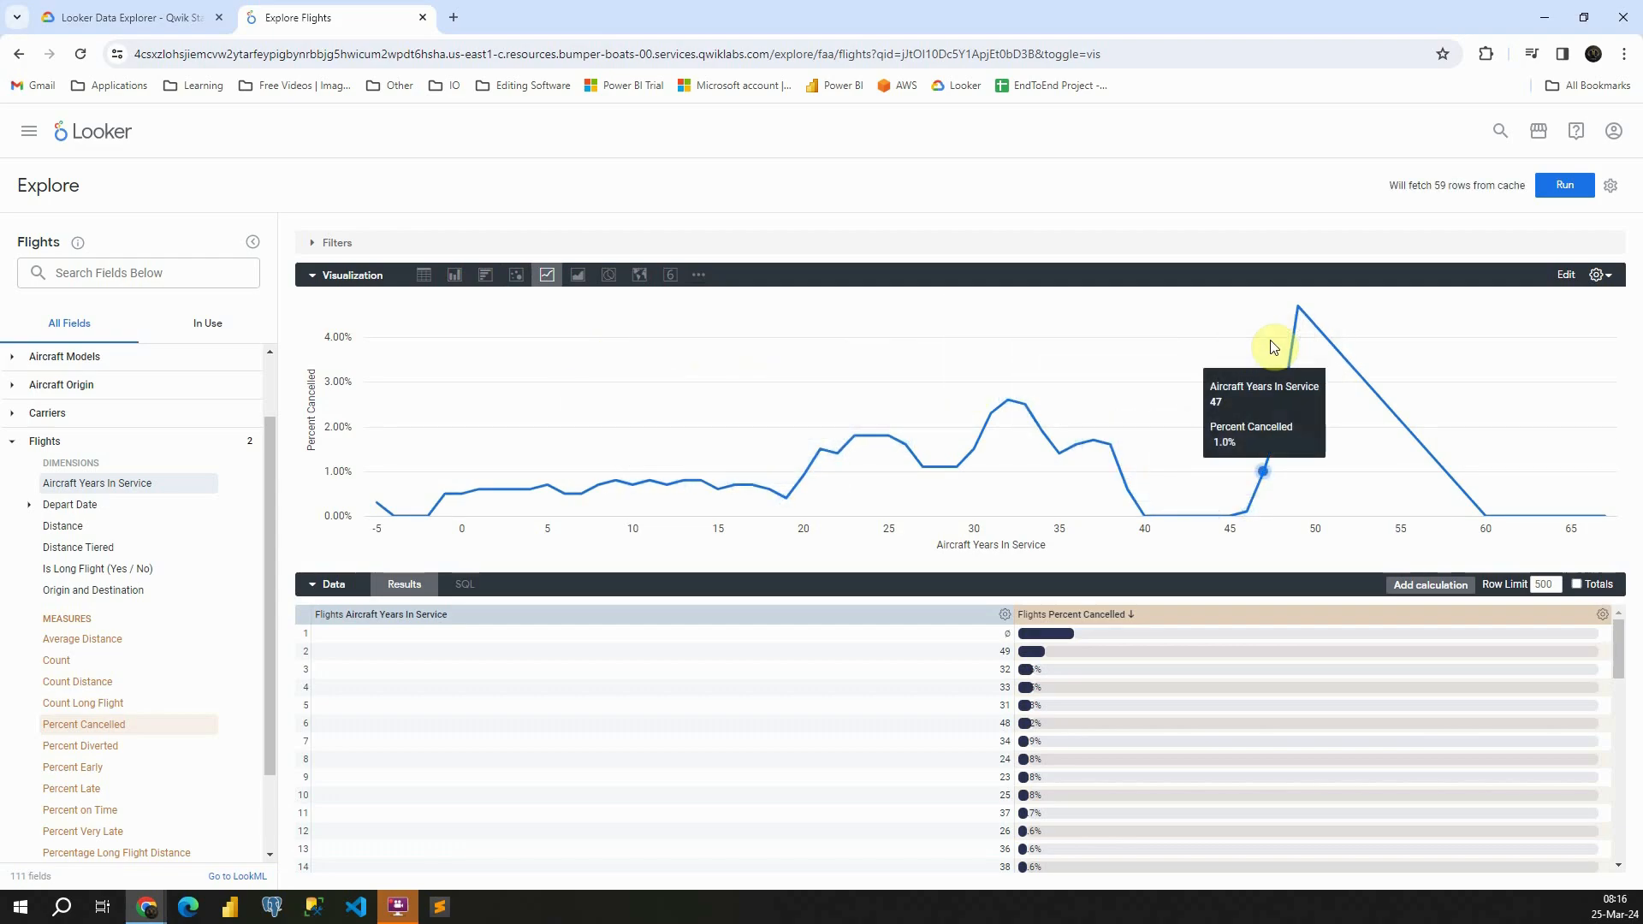
pyautogui.click(1569, 274)
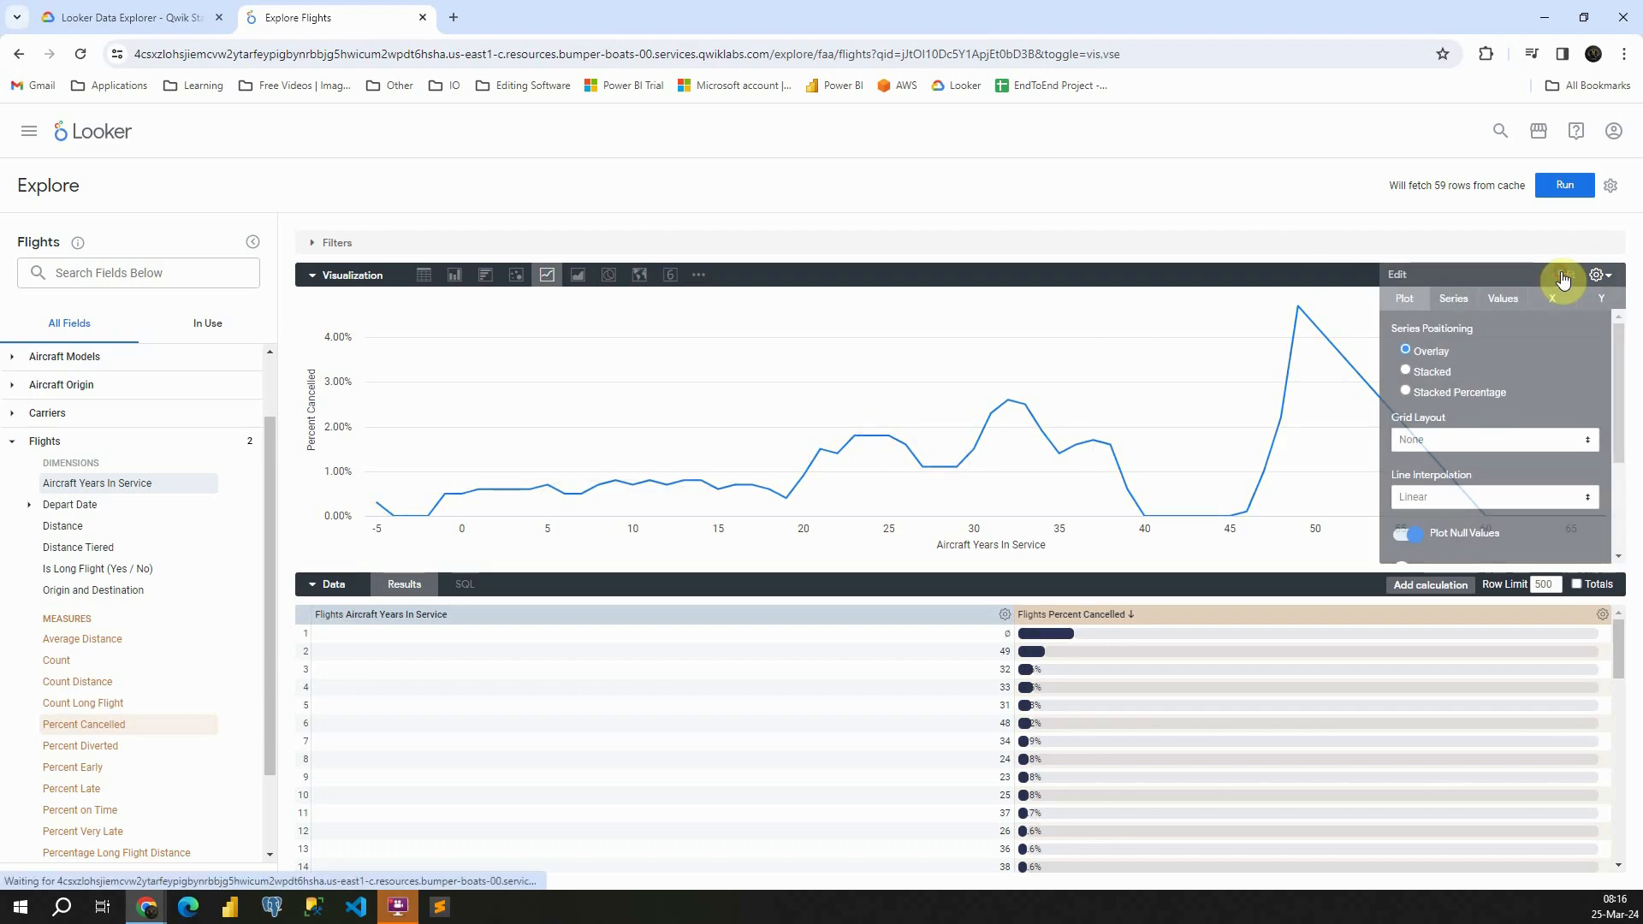
pyautogui.scroll(-3, 1484, 423)
pyautogui.scroll(3, 1477, 421)
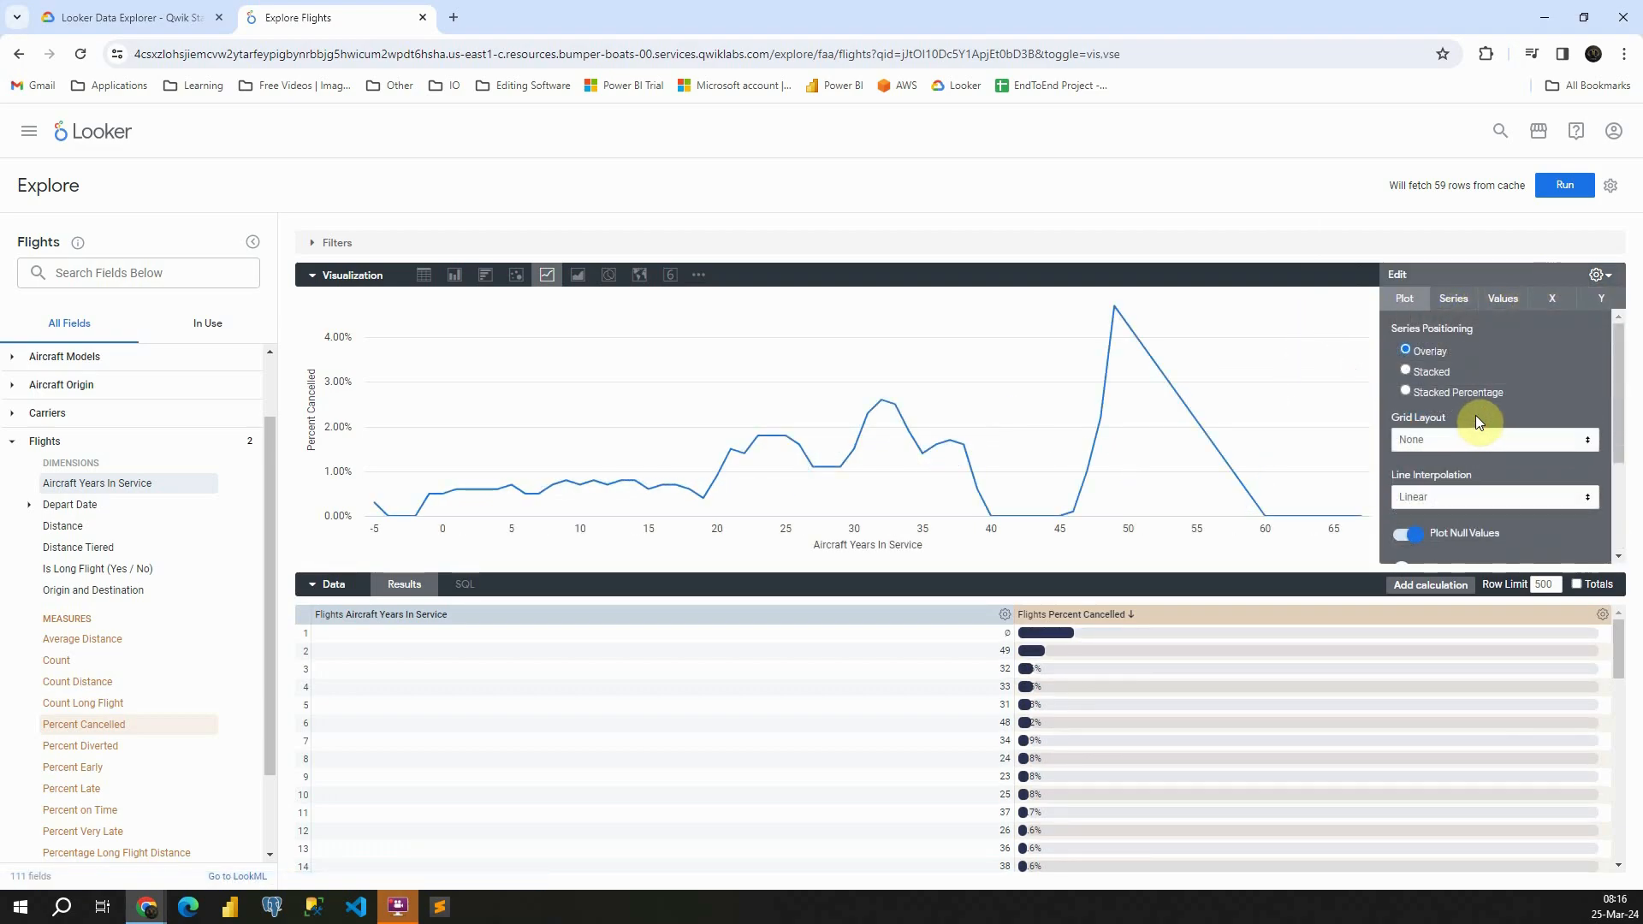